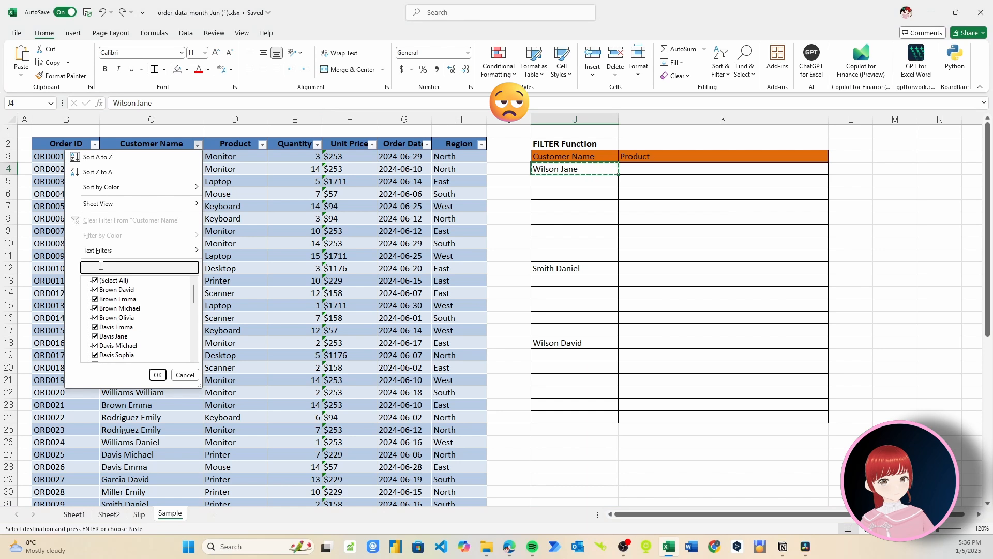
Filter the order table's Customer Name column to the customer listed in J4 and copy the visible Product values
{"action": "type", "text": "Wilson Jane"}
{"action": "key", "text": "Return"}
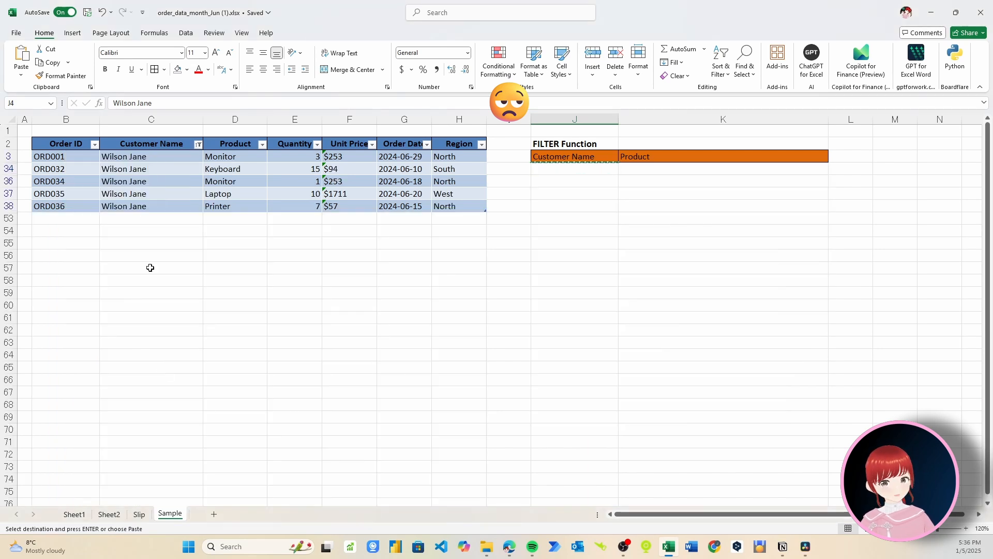
{"action": "left_click_drag", "start_coordinate": [217, 160], "coordinate": [222, 205]}
{"action": "right_click", "coordinate": [224, 202]}
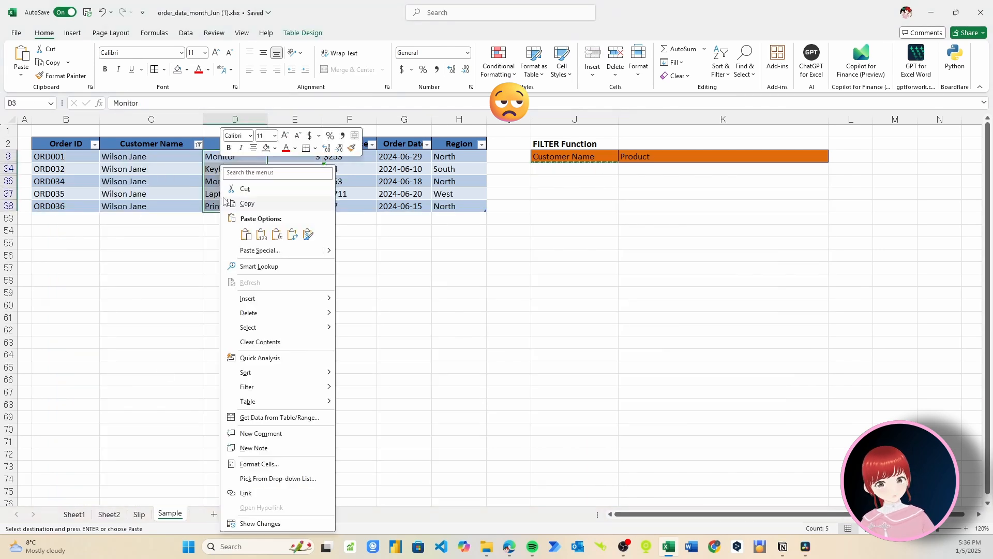
{"action": "left_click", "coordinate": [245, 204]}
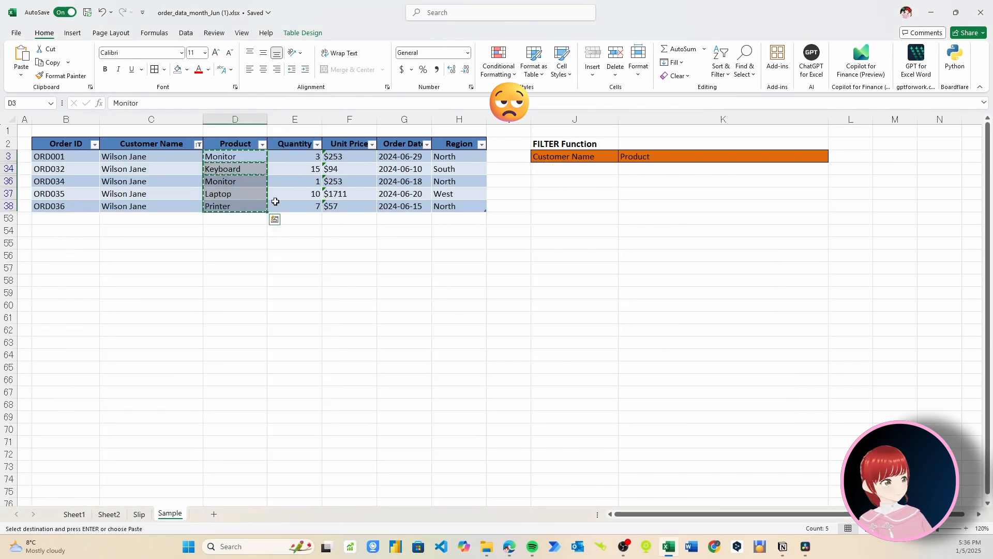
Show all customers in the order table again and paste the copied products as values starting at K4
{"action": "left_click", "coordinate": [198, 145]}
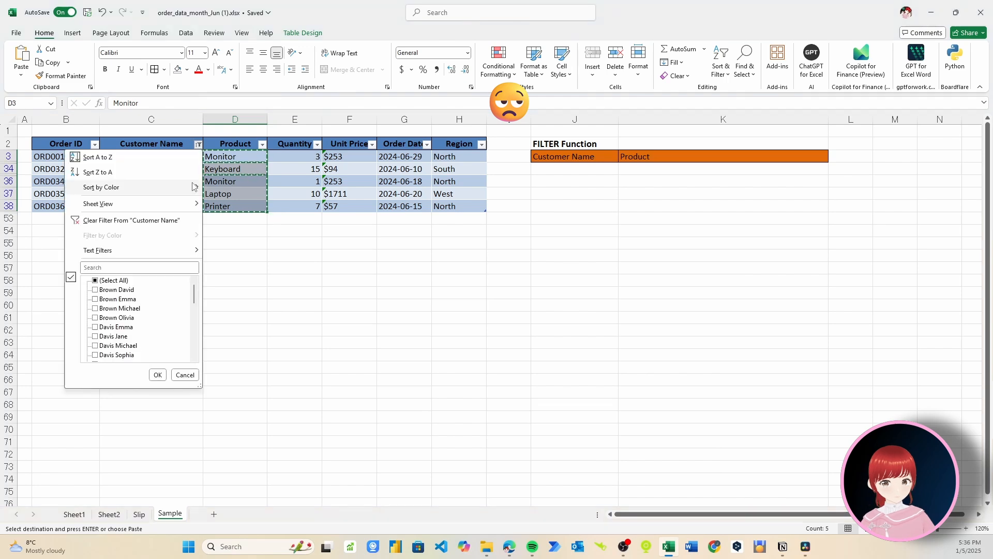
{"action": "left_click", "coordinate": [157, 375]}
{"action": "right_click", "coordinate": [627, 166]}
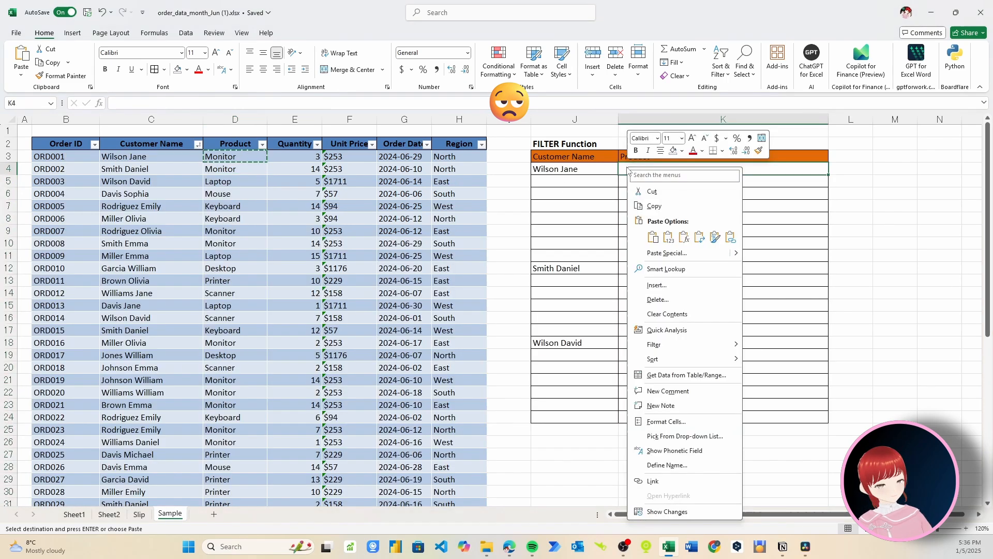
{"action": "left_click", "coordinate": [673, 238]}
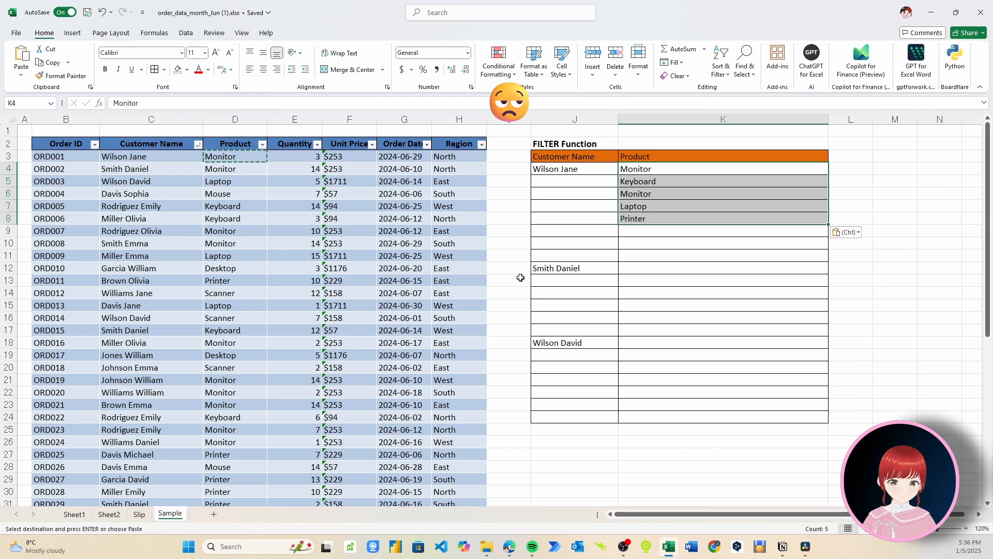
Filter the Customer Name column to the customer listed in J12 and copy the visible Product values
{"action": "left_click", "coordinate": [544, 267]}
{"action": "key", "text": "ctrl+c"}
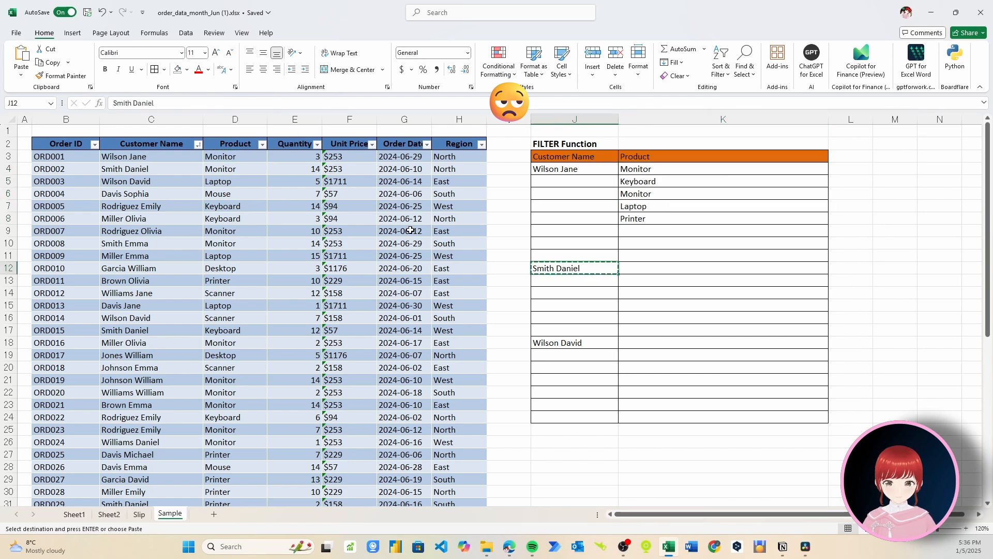
{"action": "left_click", "coordinate": [198, 144]}
{"action": "left_click", "coordinate": [110, 268]}
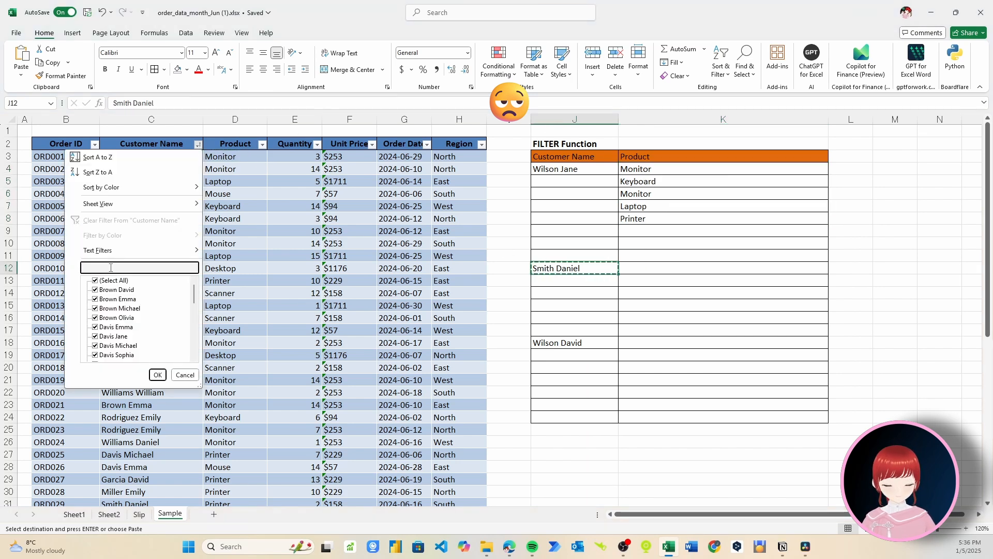
{"action": "key", "text": "ctrl+v"}
{"action": "left_click", "coordinate": [158, 375]}
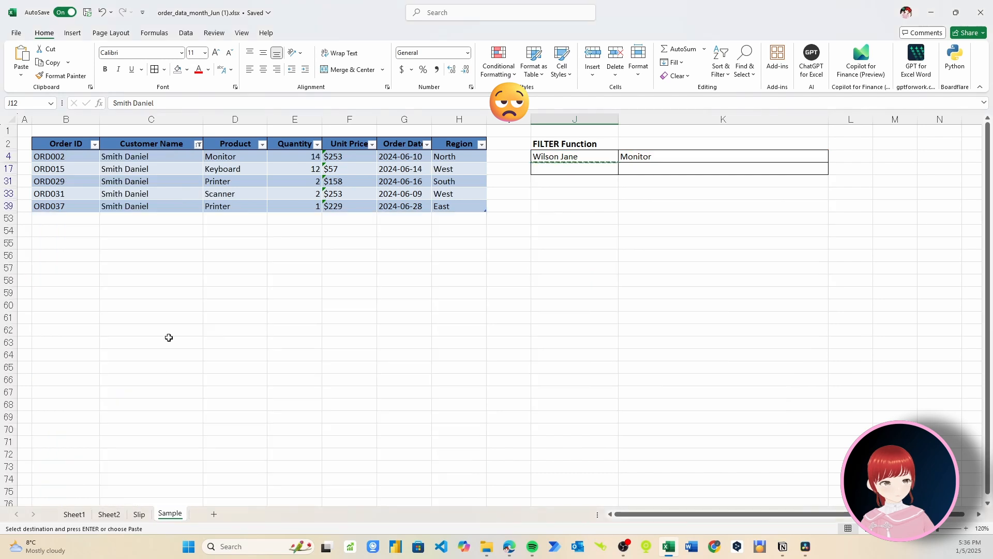
{"action": "left_click_drag", "start_coordinate": [223, 157], "coordinate": [222, 205]}
{"action": "key", "text": "ctrl+c"}
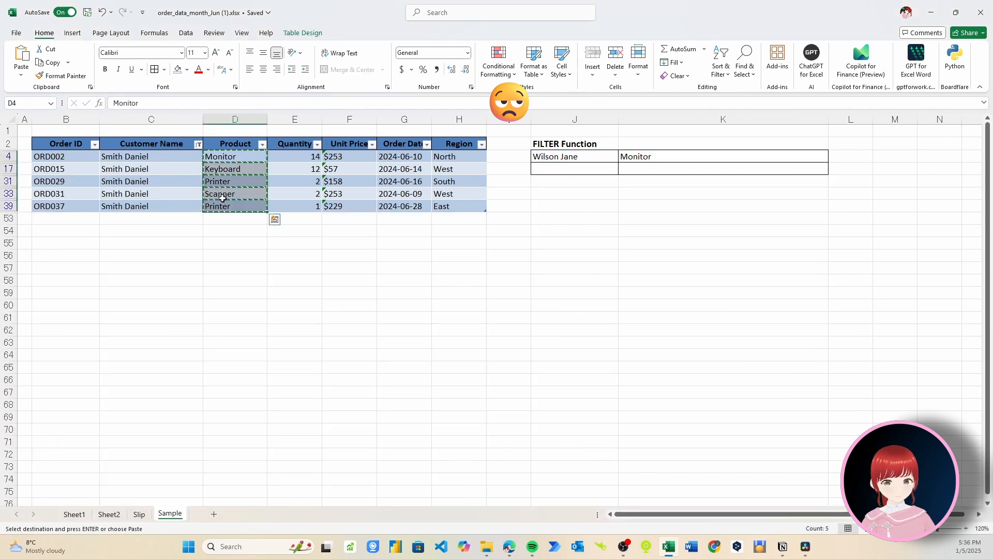
Remove the Customer Name filter and paste the copied products as values starting at K12
{"action": "left_click", "coordinate": [198, 144]}
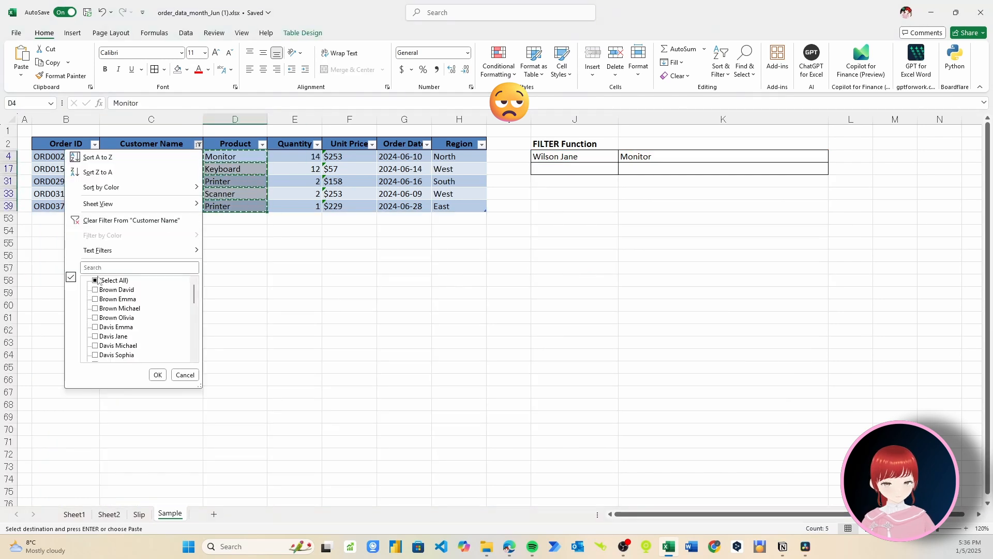
{"action": "left_click", "coordinate": [96, 281]}
{"action": "left_click", "coordinate": [157, 375]}
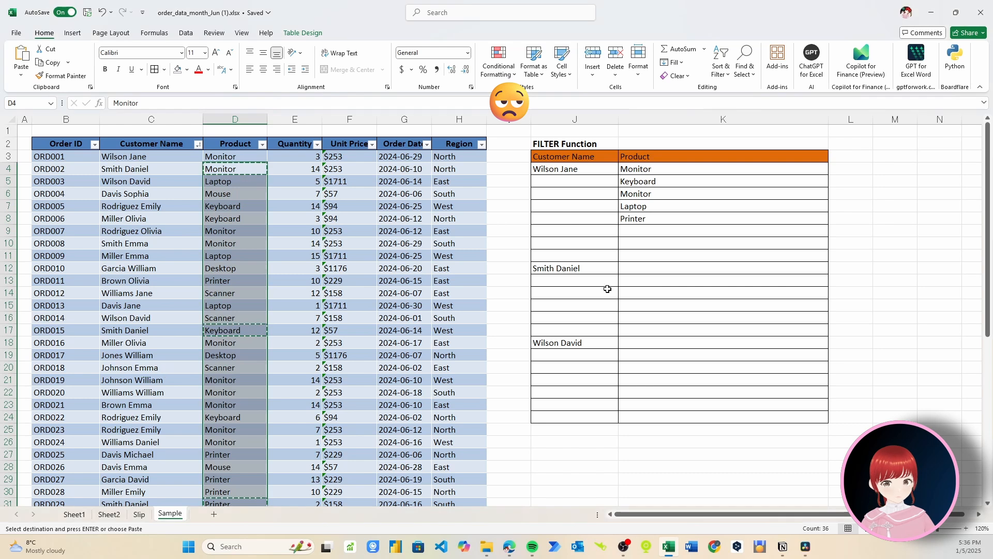
{"action": "left_click", "coordinate": [646, 271]}
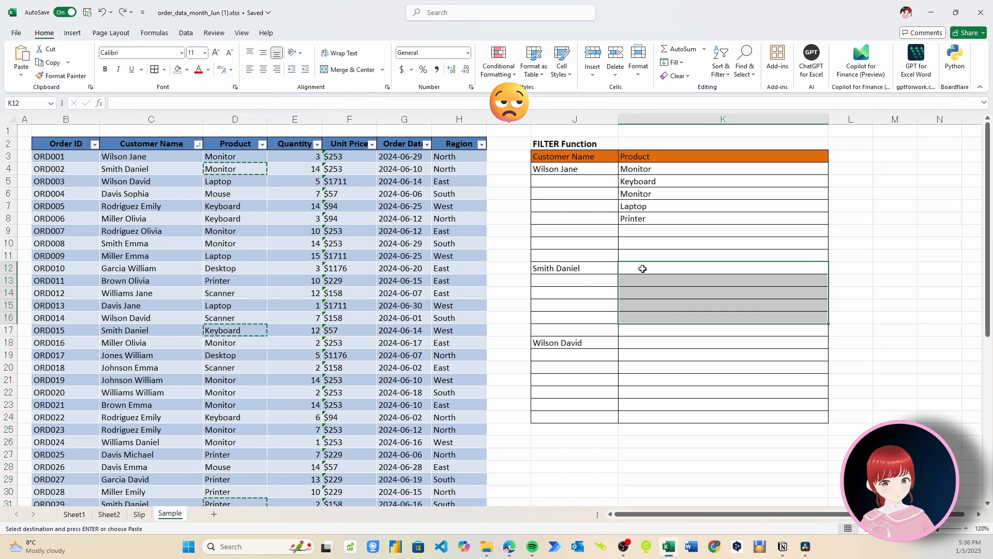
{"action": "right_click", "coordinate": [643, 269]}
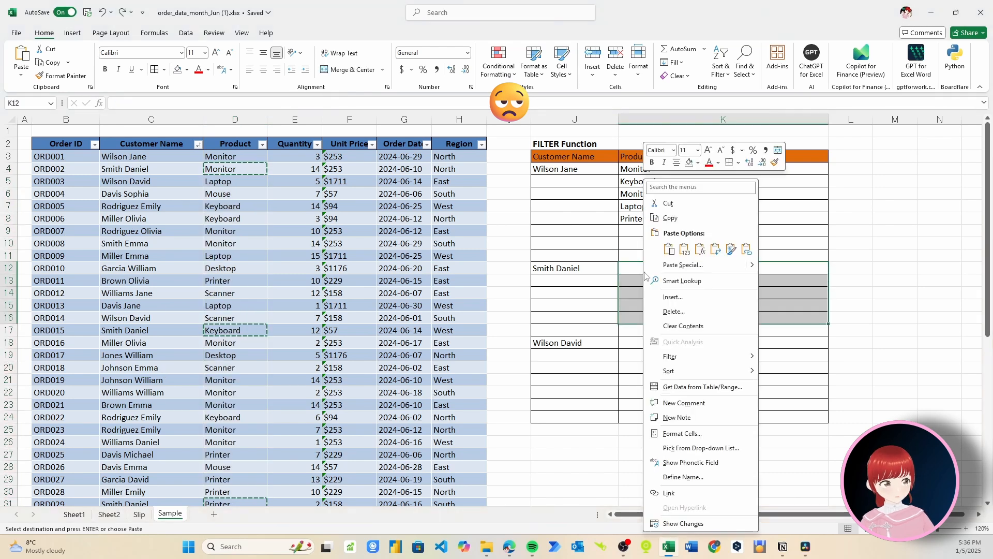
{"action": "left_click", "coordinate": [679, 249]}
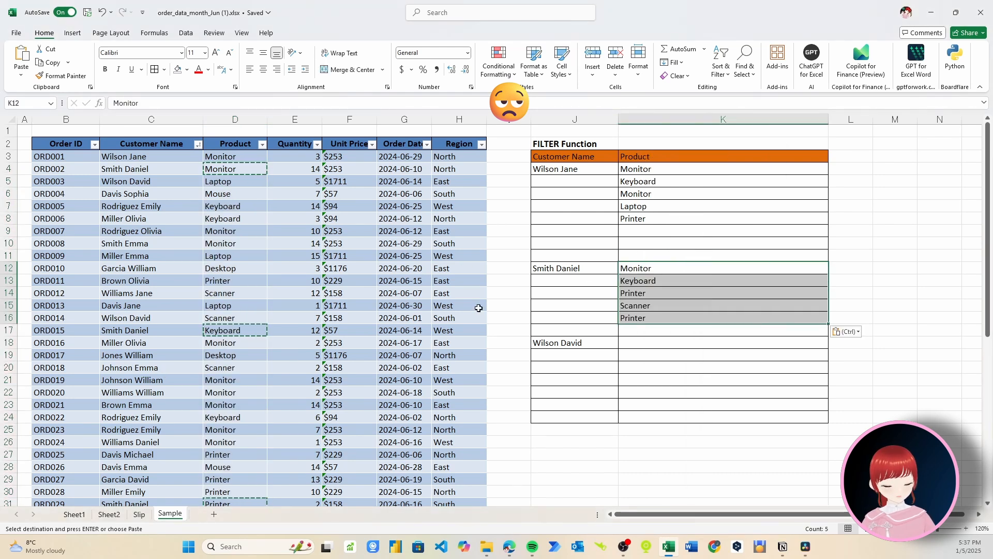
Filter the Customer Name column to the customer listed in J18 and copy the visible Product values
{"action": "left_click", "coordinate": [556, 343]}
{"action": "key", "text": "ctrl+c"}
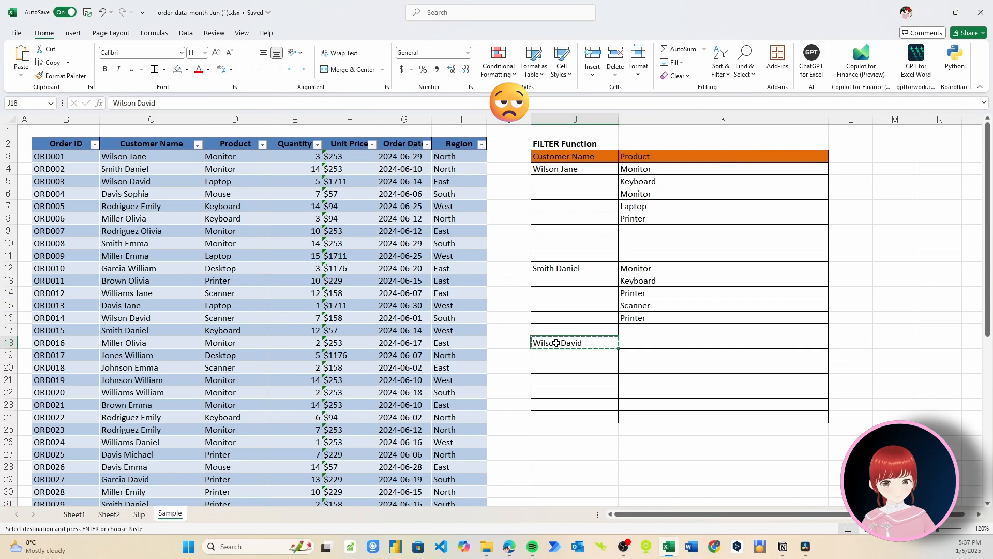
{"action": "left_click", "coordinate": [198, 145]}
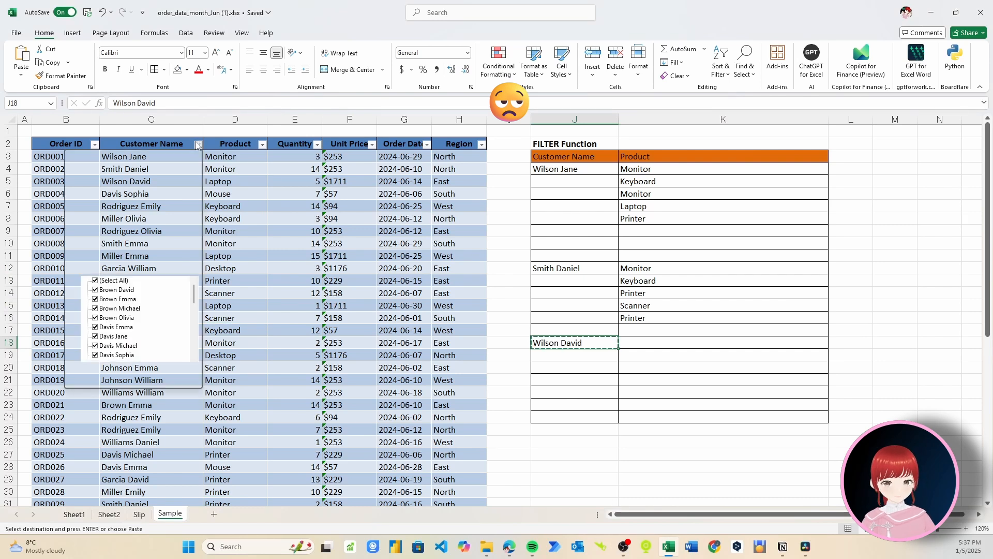
{"action": "left_click", "coordinate": [104, 266]}
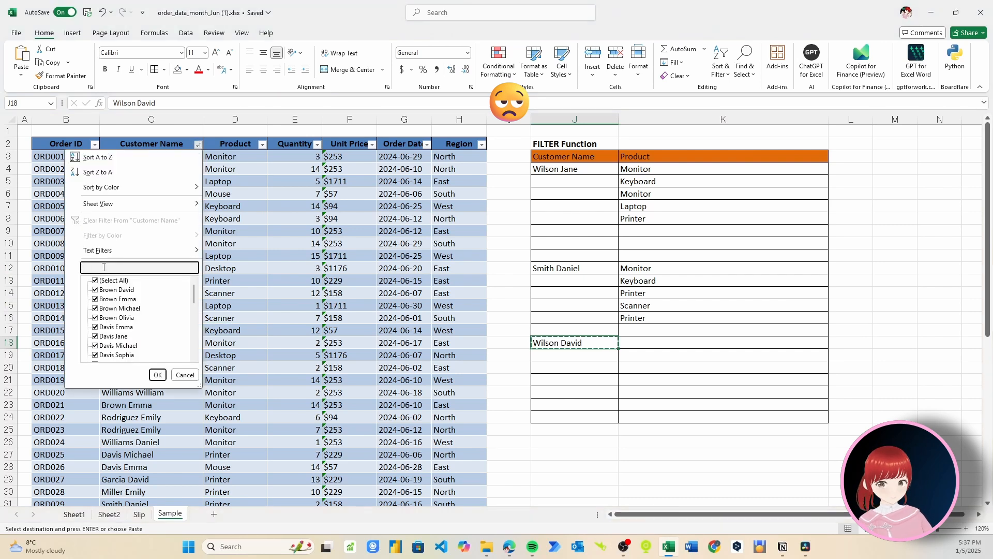
{"action": "left_click", "coordinate": [158, 374]}
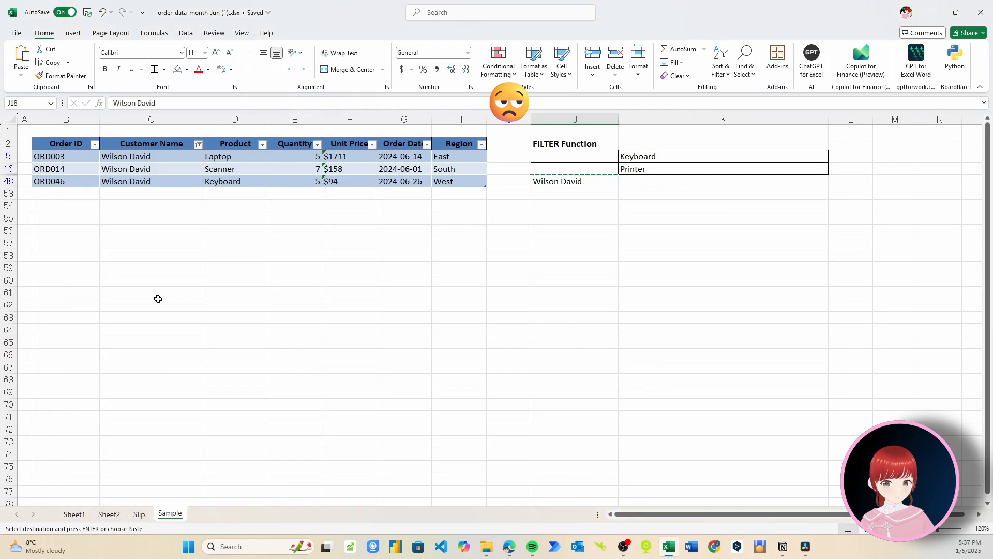
{"action": "left_click_drag", "start_coordinate": [232, 156], "coordinate": [233, 181]}
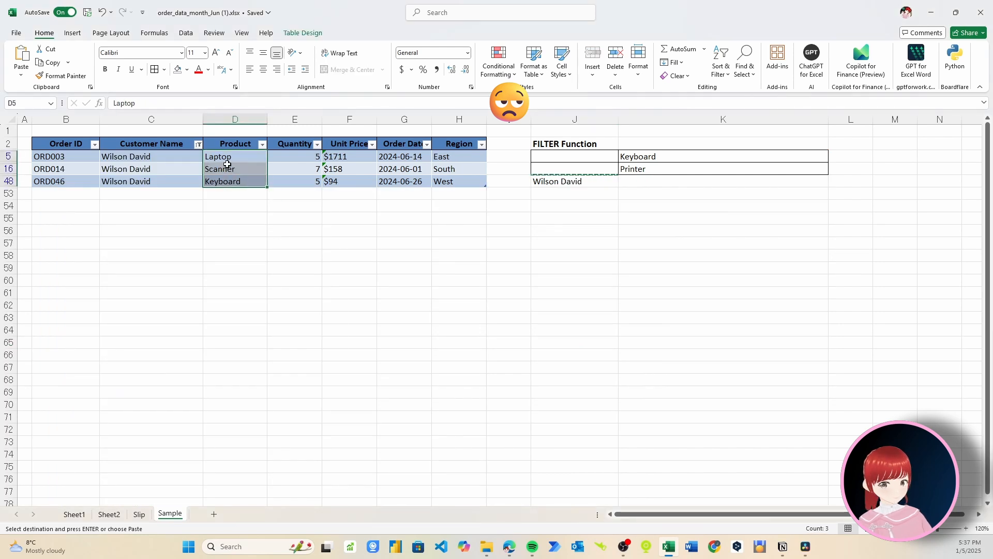
{"action": "right_click", "coordinate": [225, 170]}
{"action": "left_click", "coordinate": [251, 201]}
Restore all customers in the order table and paste the copied products as values starting at K18
{"action": "left_click", "coordinate": [198, 144]}
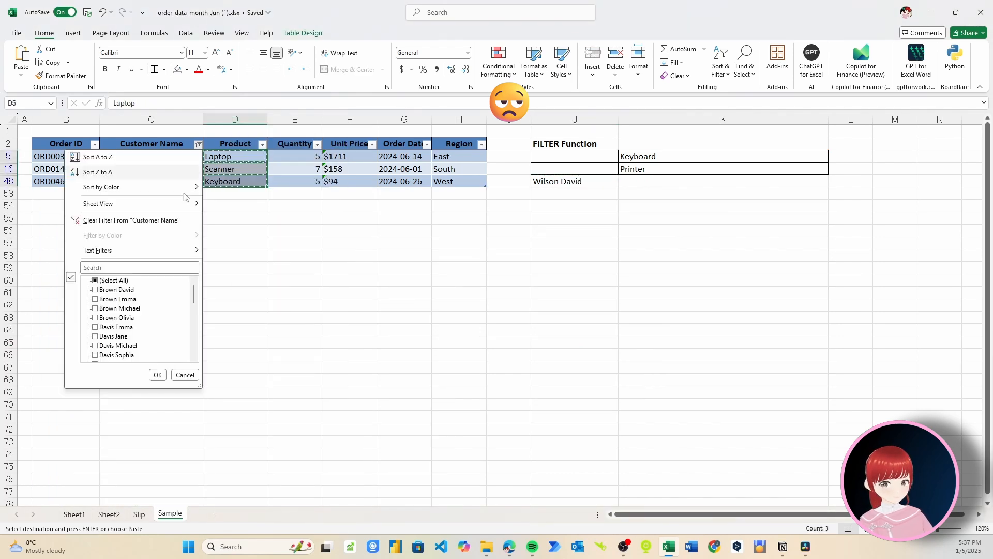
{"action": "left_click", "coordinate": [96, 280]}
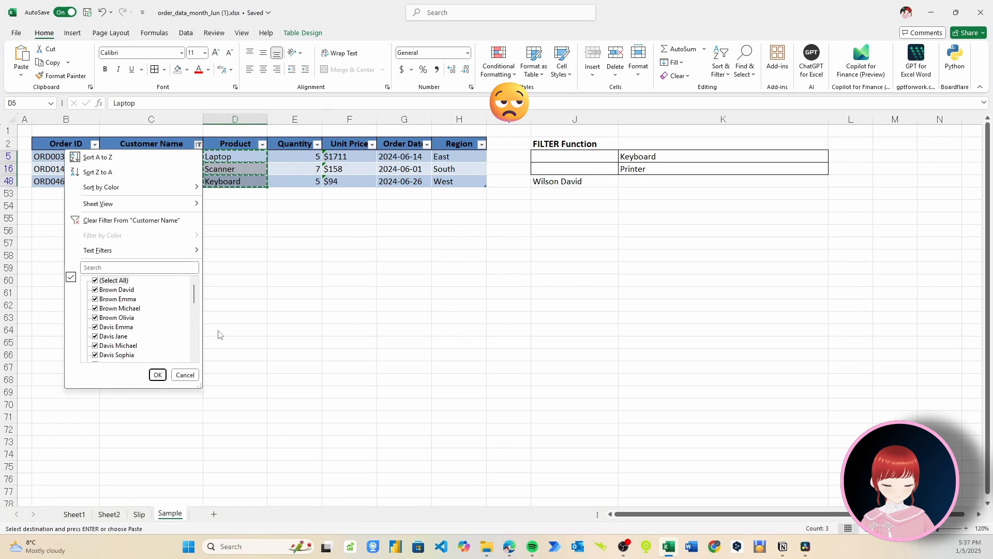
{"action": "left_click", "coordinate": [158, 375]}
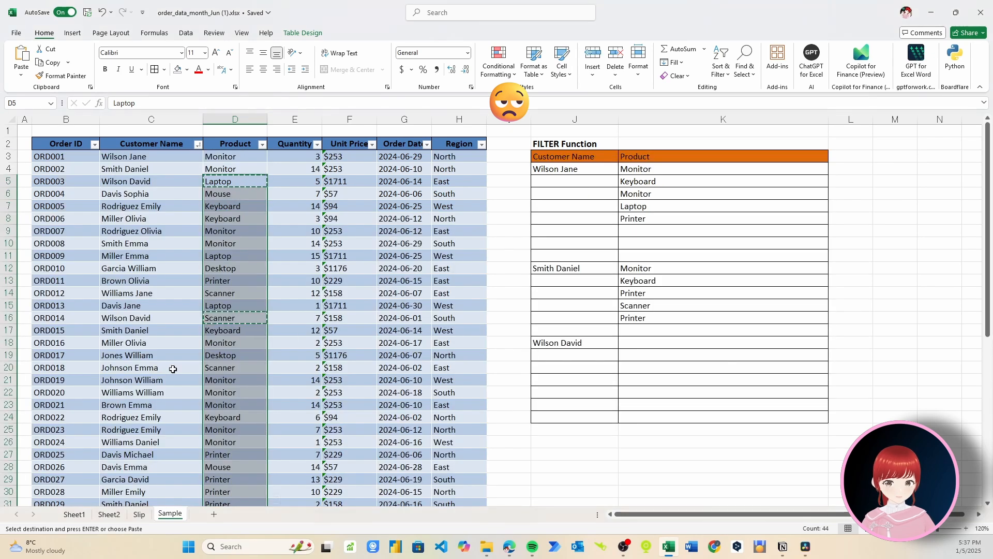
{"action": "left_click", "coordinate": [641, 343]}
{"action": "right_click", "coordinate": [641, 343]}
{"action": "left_click", "coordinate": [684, 249]}
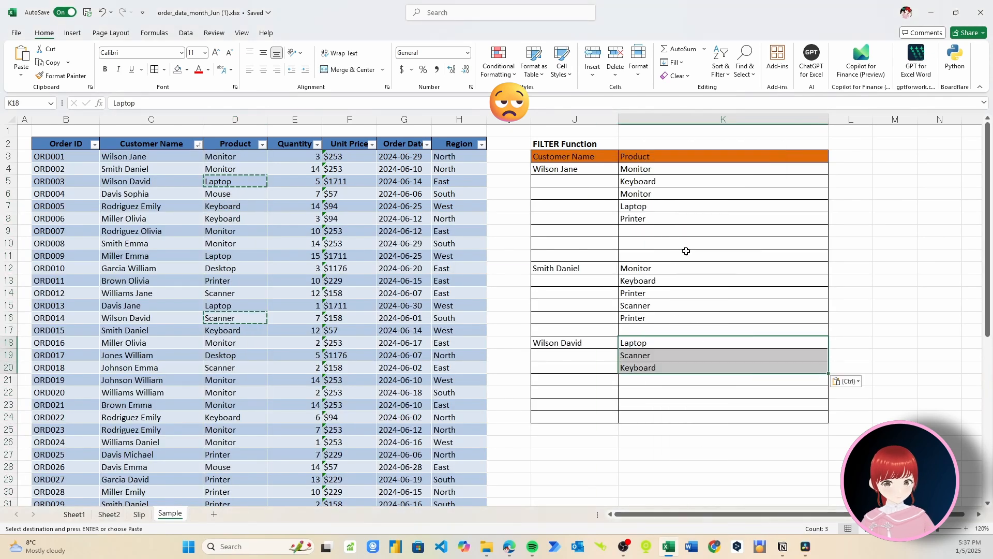
{"action": "left_click", "coordinate": [708, 386]}
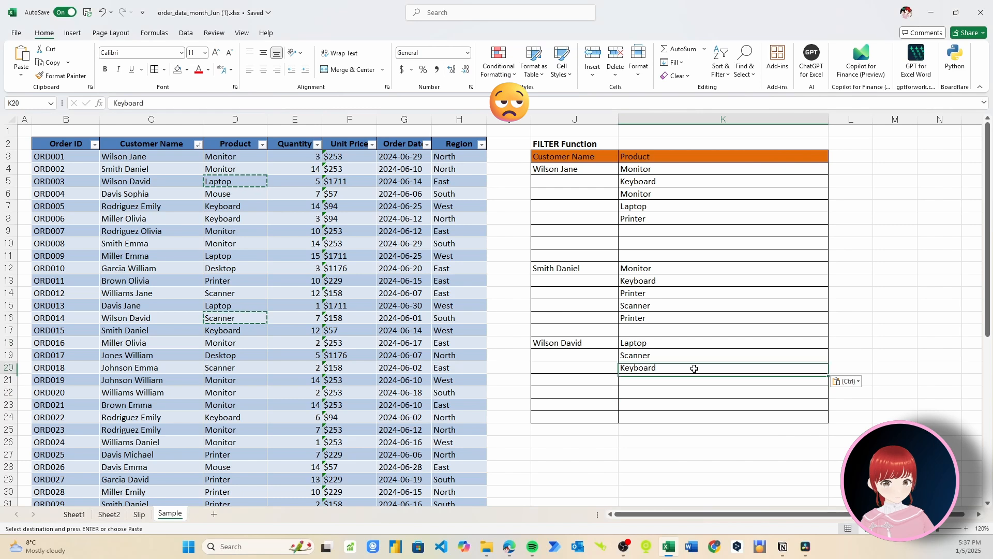
{"action": "left_click_drag", "start_coordinate": [693, 368], "coordinate": [699, 349]}
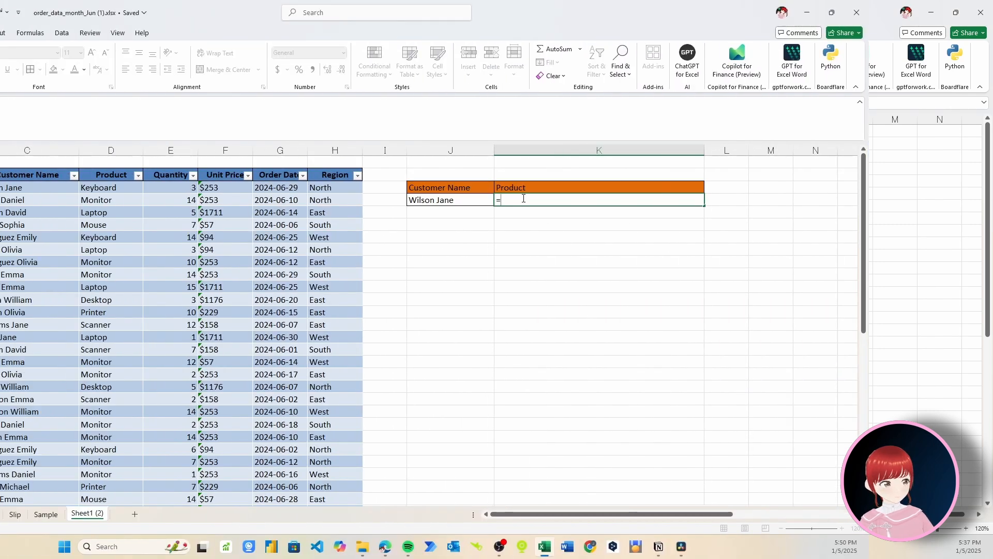
Write the formula =FILTER(Sales7[Product],Sales7[Customer Name]=J4) in cell K4 of Sheet1 (2)
{"action": "type", "text": "FI"}
{"action": "key", "text": "Tab"}
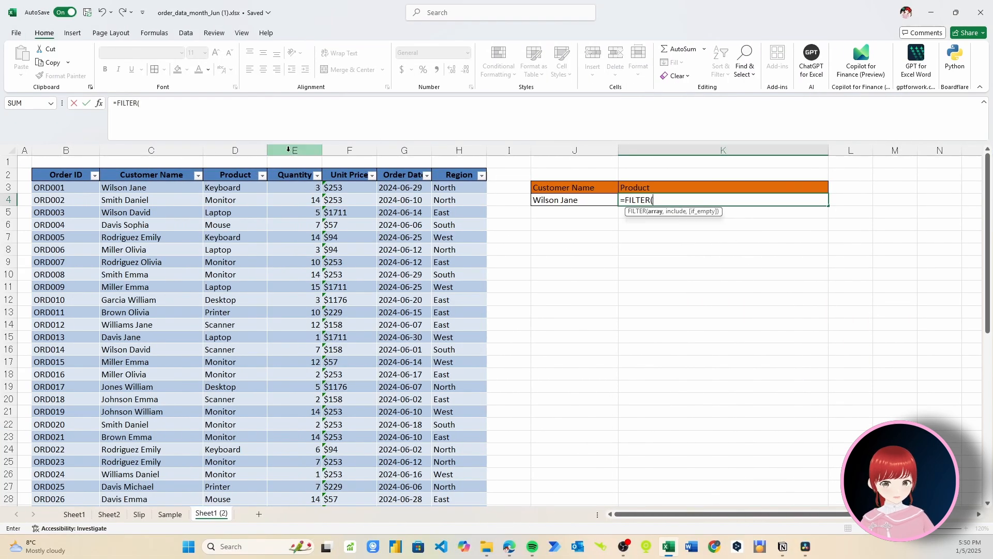
{"action": "left_click", "coordinate": [236, 166]}
{"action": "type", "text": ","}
{"action": "left_click", "coordinate": [165, 166]}
{"action": "type", "text": "="}
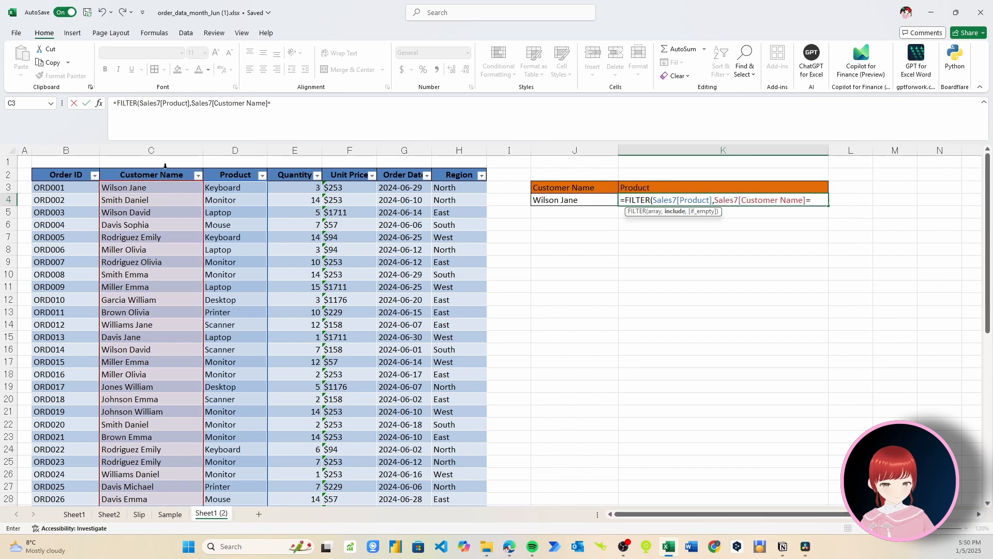
{"action": "left_click", "coordinate": [566, 201]}
{"action": "type", "text": ")"}
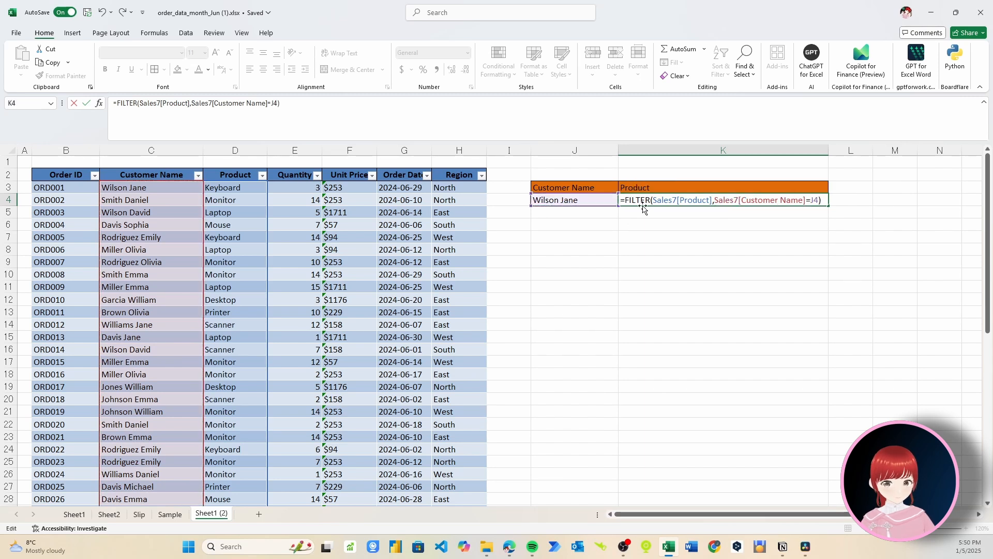
Put TEXTJOIN in front of the FILTER function in K4, with "," as delimiter and TRUE for ignoring empty cells
{"action": "left_click", "coordinate": [623, 201]}
{"action": "type", "text": "TEXT"}
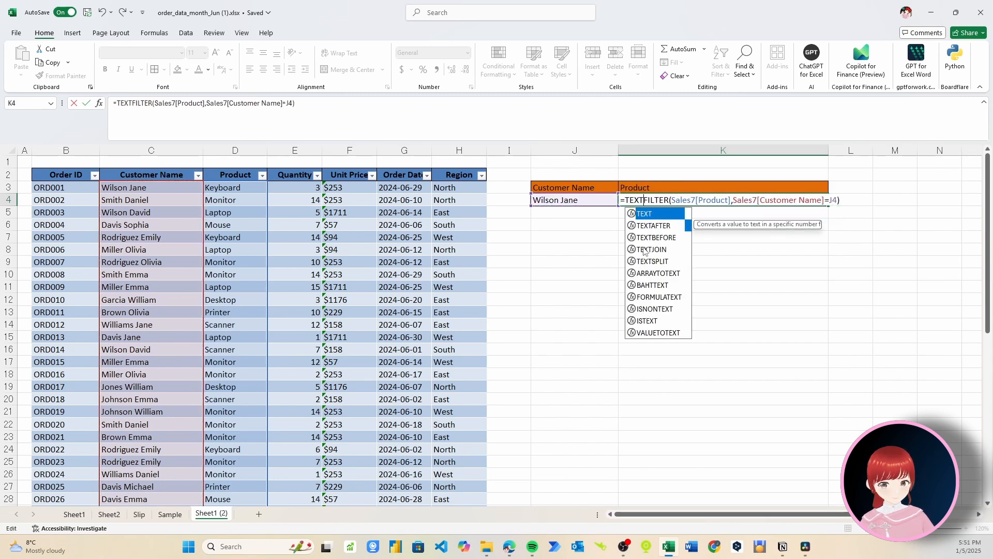
{"action": "double_click", "coordinate": [644, 250]}
{"action": "type", "text": "\",\""}
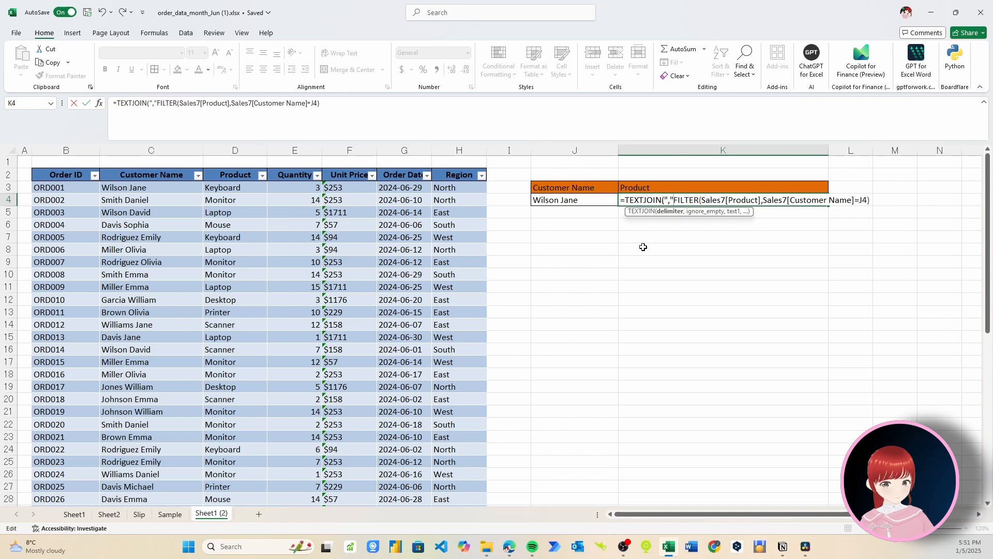
{"action": "type", "text": ","}
{"action": "key", "text": "Tab"}
{"action": "type", "text": ","}
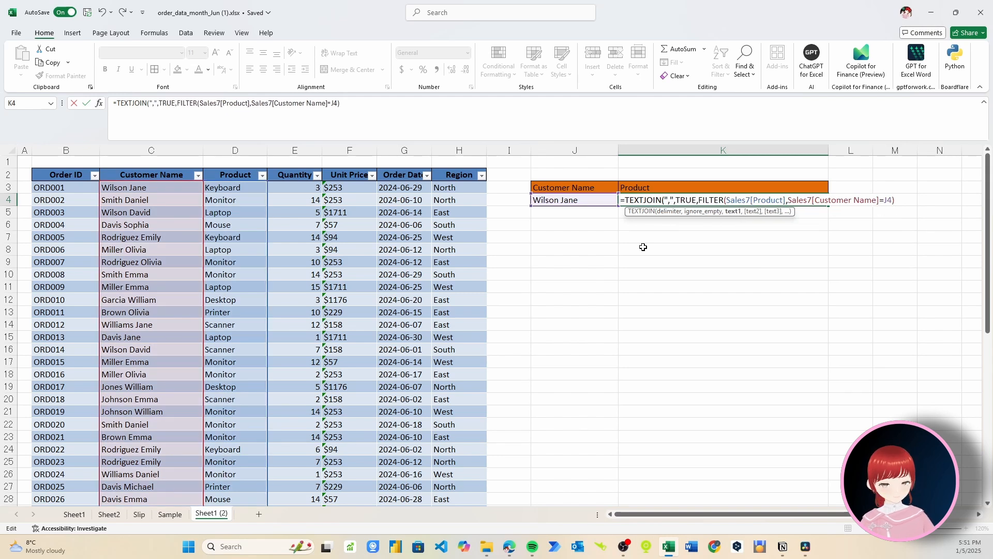
Nest the FILTER function in K4 inside UNIQUE(SORT(...)) within TEXTJOIN, close the parentheses and enter the formula
{"action": "type", "text": "("}
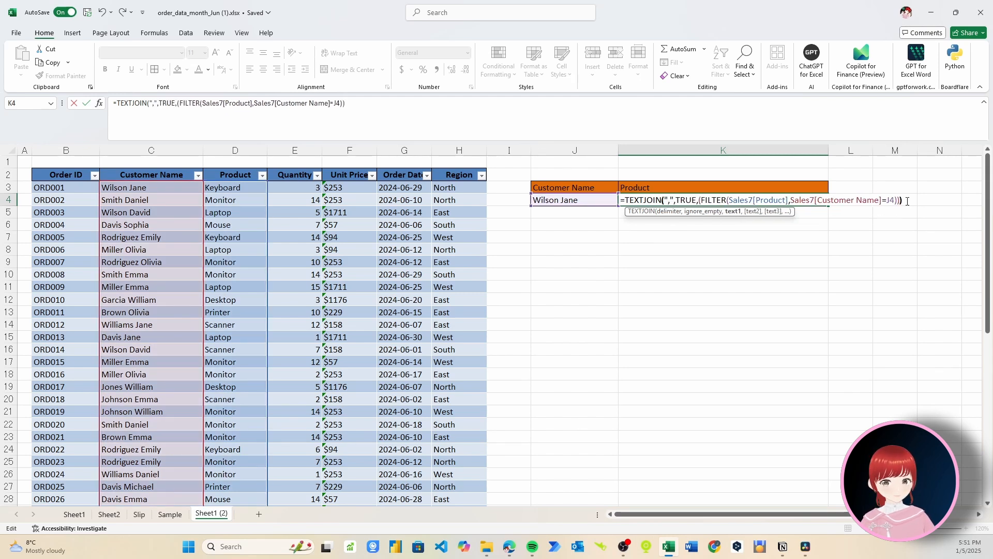
{"action": "left_click", "coordinate": [699, 200]}
{"action": "type", "text": "U"}
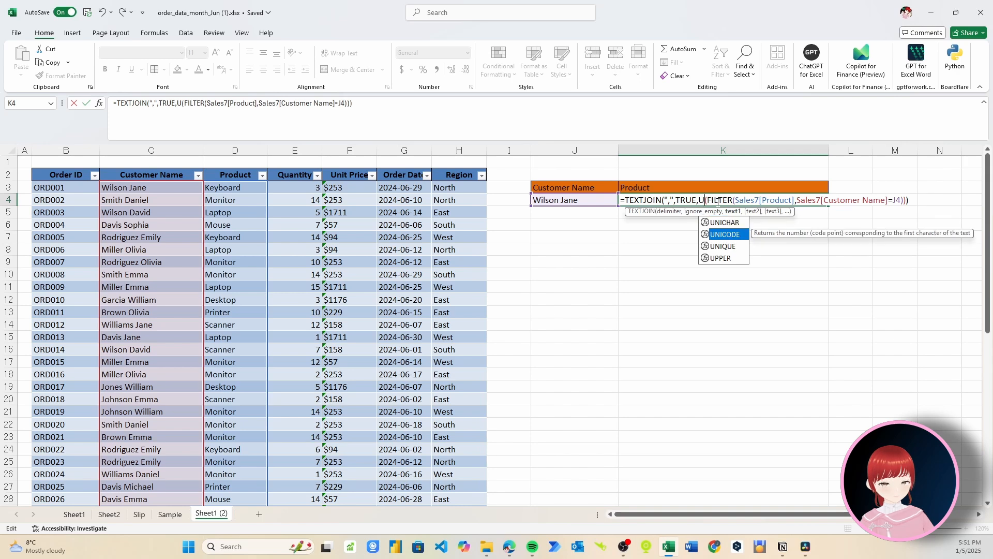
{"action": "type", "text": "NIQUE"}
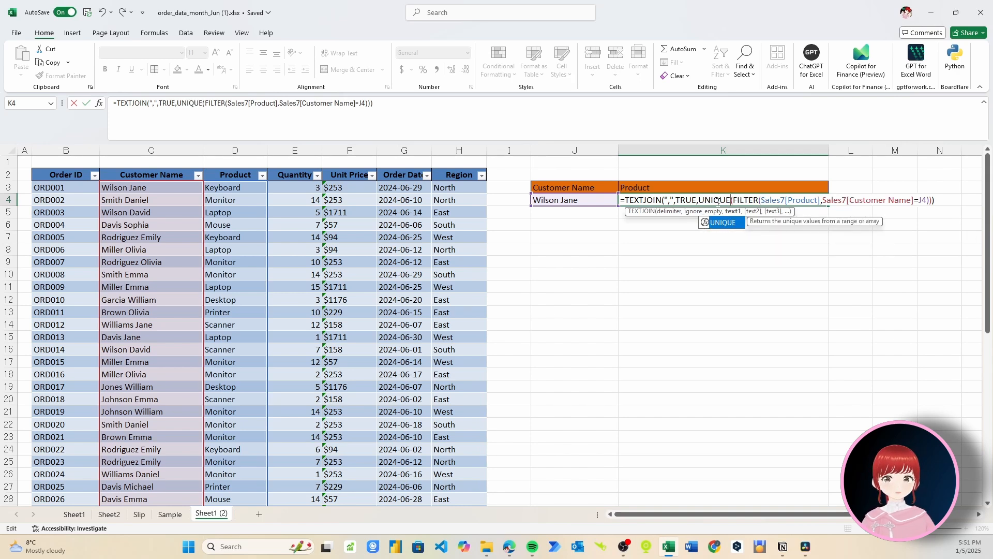
{"action": "type", "text": "(SORT"}
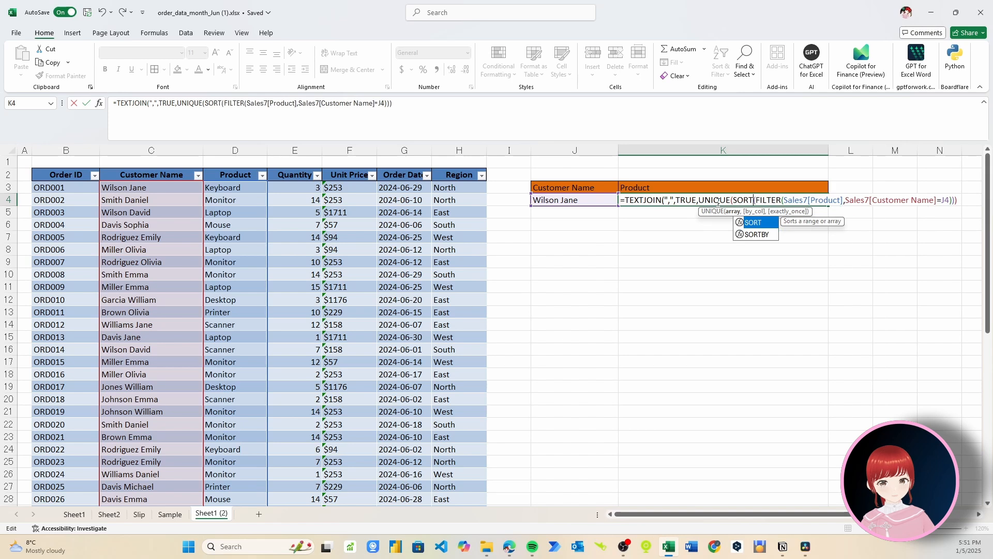
{"action": "key", "text": "Return"}
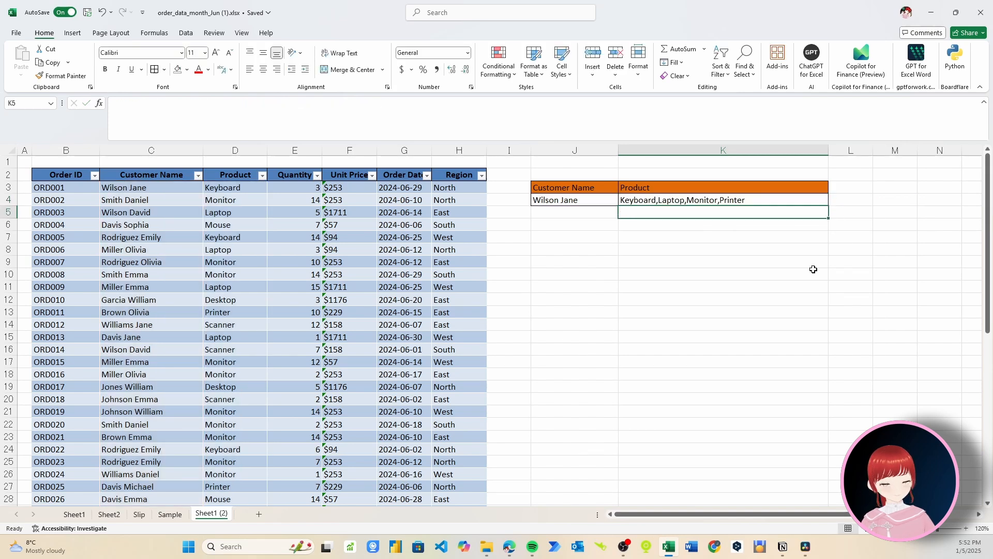
Copy the five customer names in P26:P30 and paste them below the first customer, starting at J5
{"action": "left_click", "coordinate": [736, 201]}
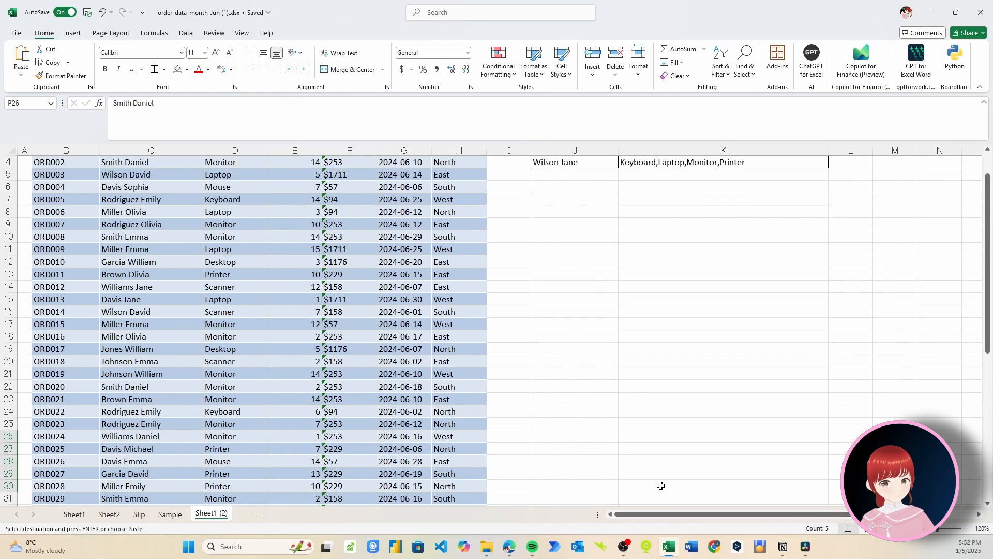
{"action": "scroll", "coordinate": [621, 336], "scroll_direction": "up", "scroll_amount": 1}
{"action": "left_click", "coordinate": [567, 210]}
{"action": "right_click", "coordinate": [568, 209]}
{"action": "left_click", "coordinate": [607, 250]}
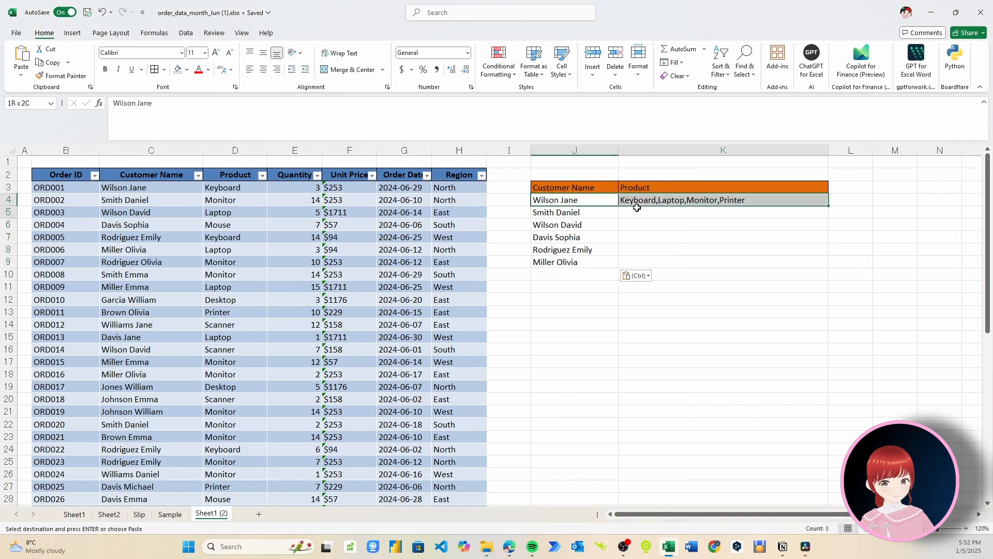
Fill the formula in K4 down to K9 and select the range J4:K9 to review each customer's products
{"action": "left_click", "coordinate": [724, 200]}
{"action": "left_click_drag", "start_coordinate": [829, 205], "coordinate": [821, 264]}
{"action": "left_click_drag", "start_coordinate": [596, 199], "coordinate": [720, 258]}
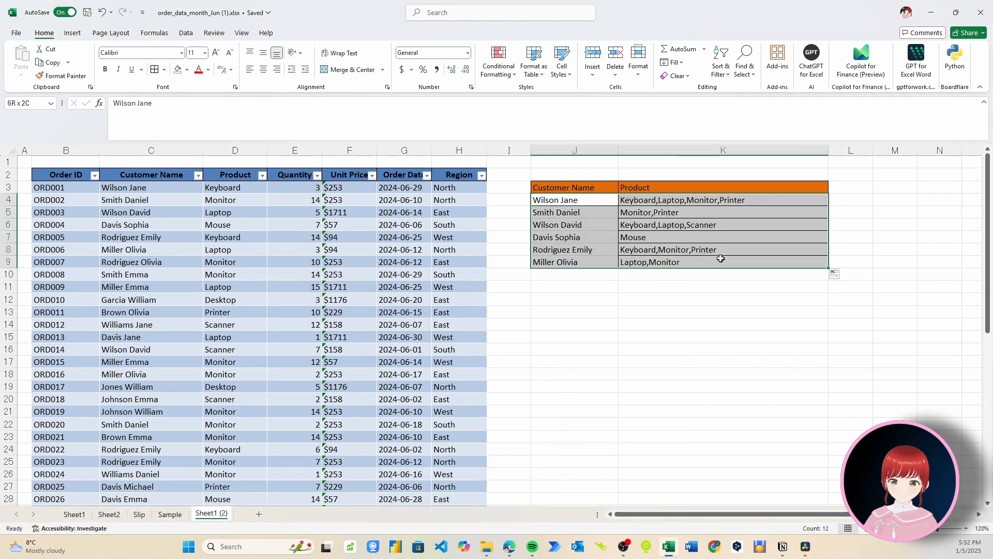
{"action": "key", "text": "Return"}
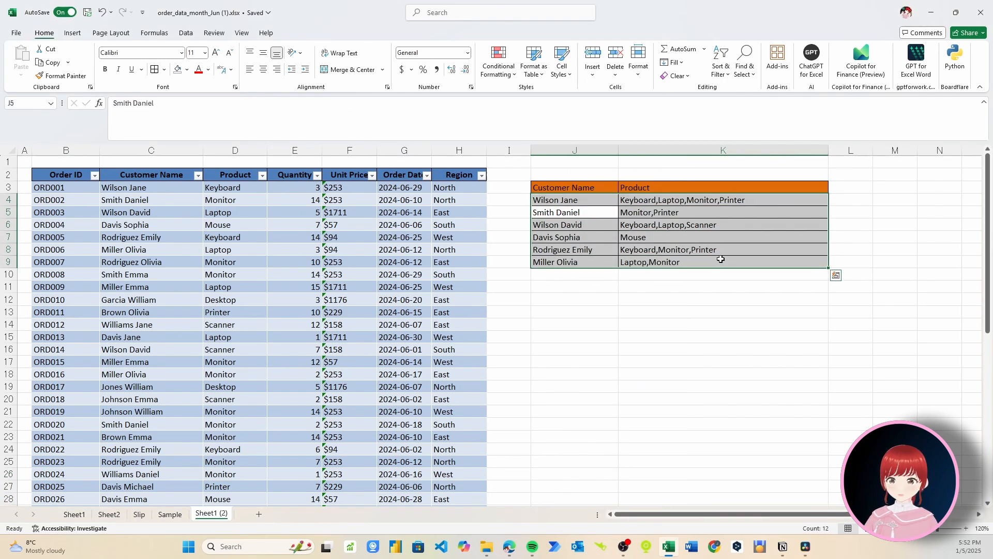
{"action": "left_click", "coordinate": [743, 346]}
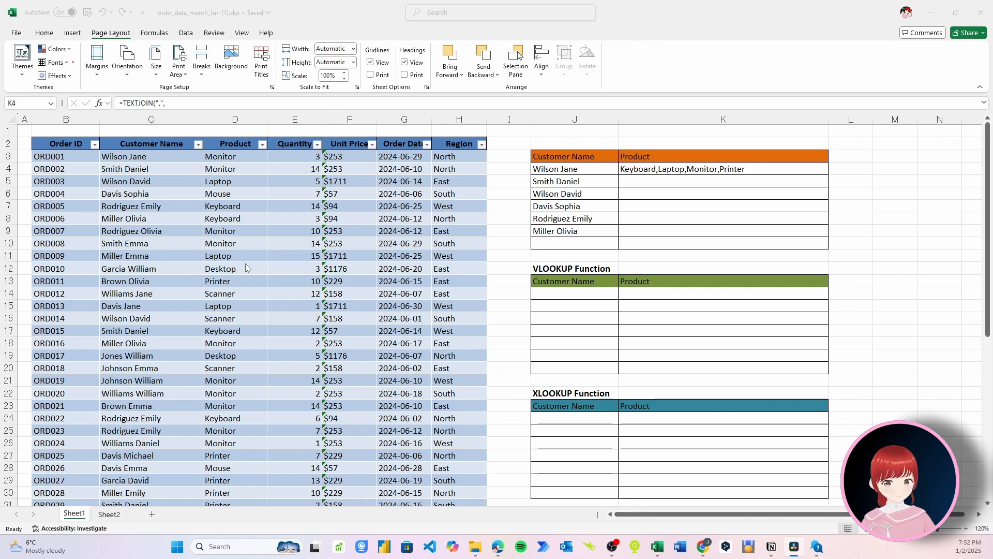
Check the table name of the order table on Sheet1 in its table design settings
{"action": "key", "text": "Escape"}
{"action": "left_click", "coordinate": [130, 159]}
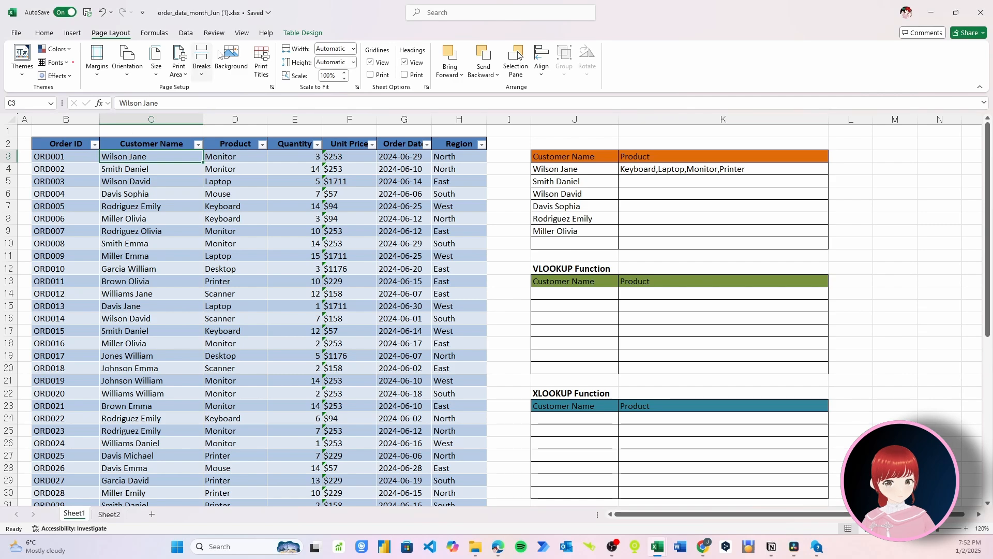
{"action": "left_click", "coordinate": [287, 34]}
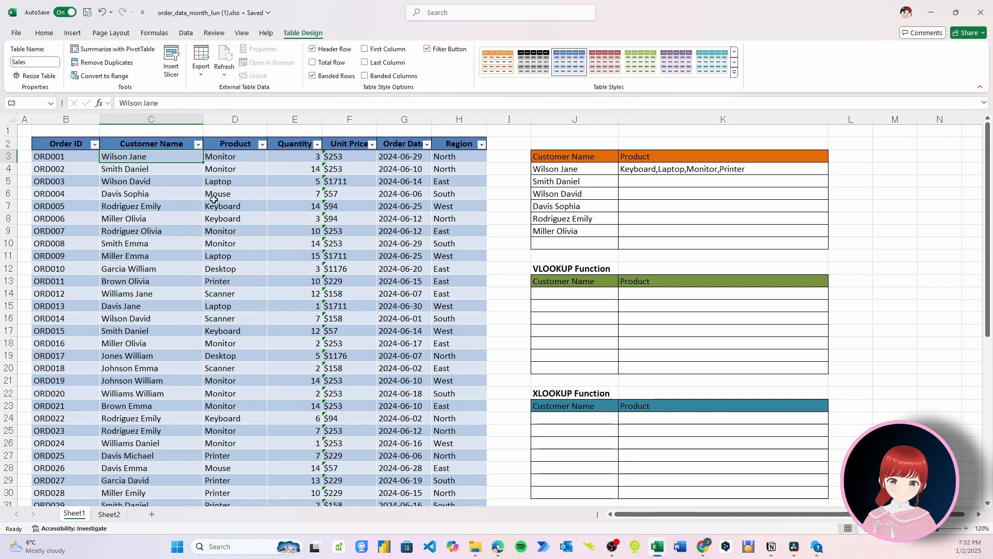
Examine cells J4 and K4 and the filter lists of the Product and Customer Name columns without applying any filter
{"action": "left_click", "coordinate": [546, 168]}
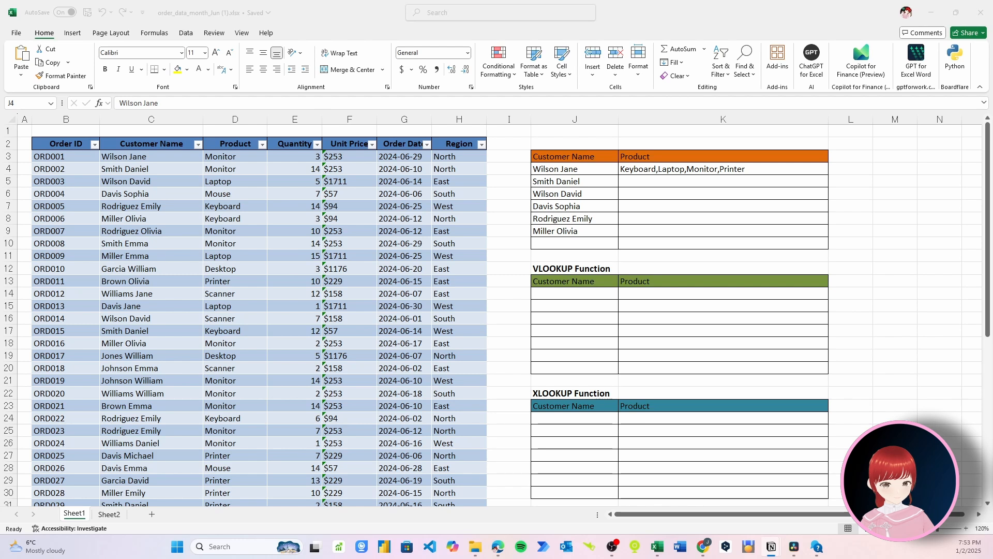
{"action": "left_click", "coordinate": [690, 172]}
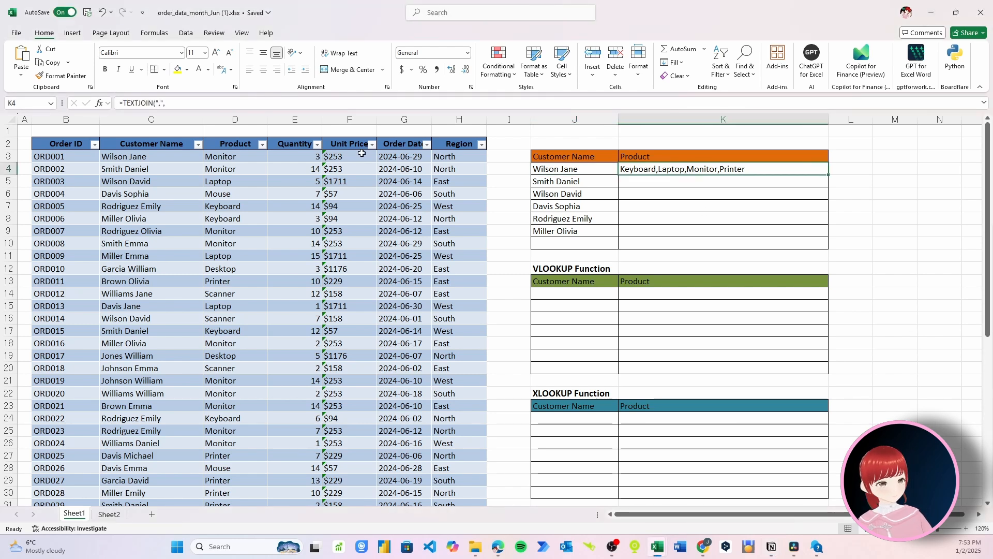
{"action": "left_click", "coordinate": [262, 144]}
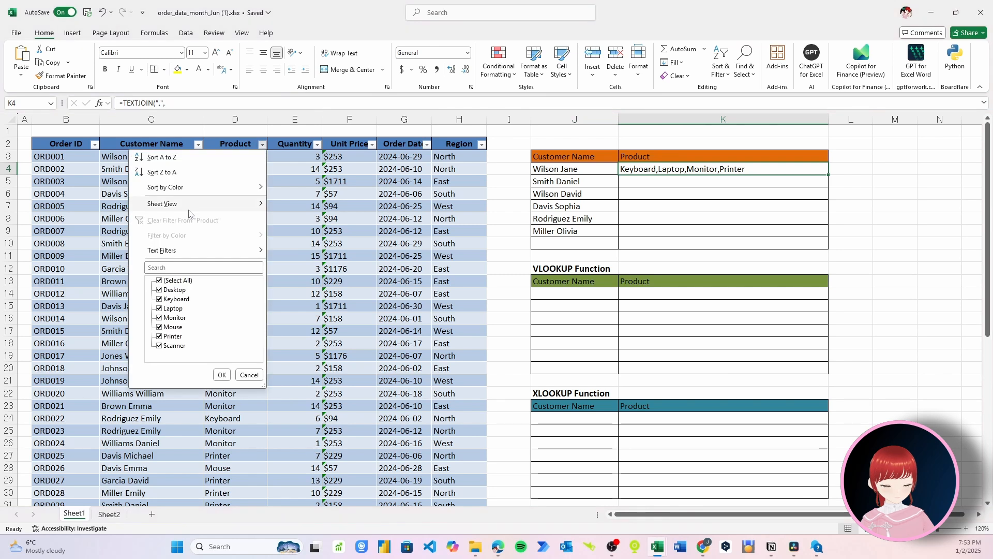
{"action": "left_click", "coordinate": [248, 374]}
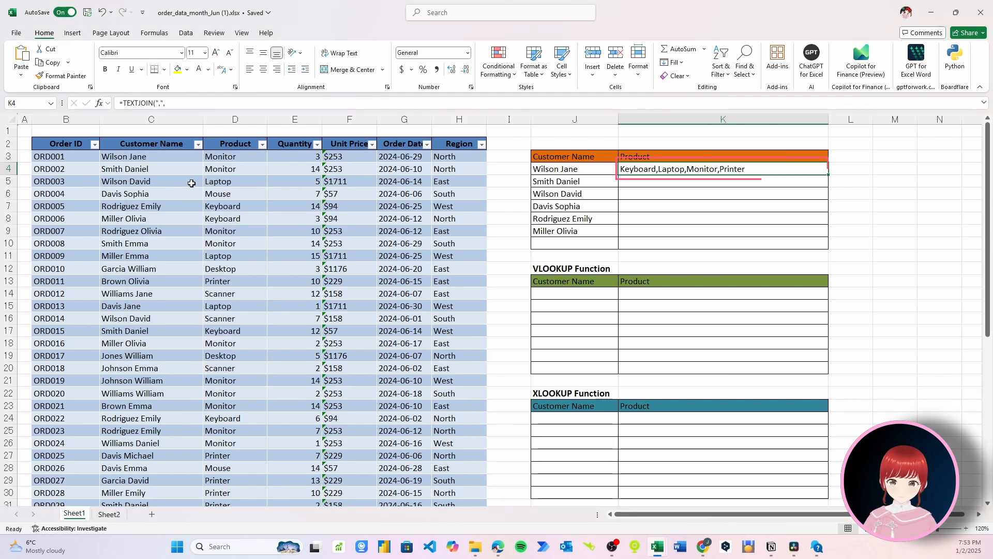
{"action": "left_click", "coordinate": [197, 146]}
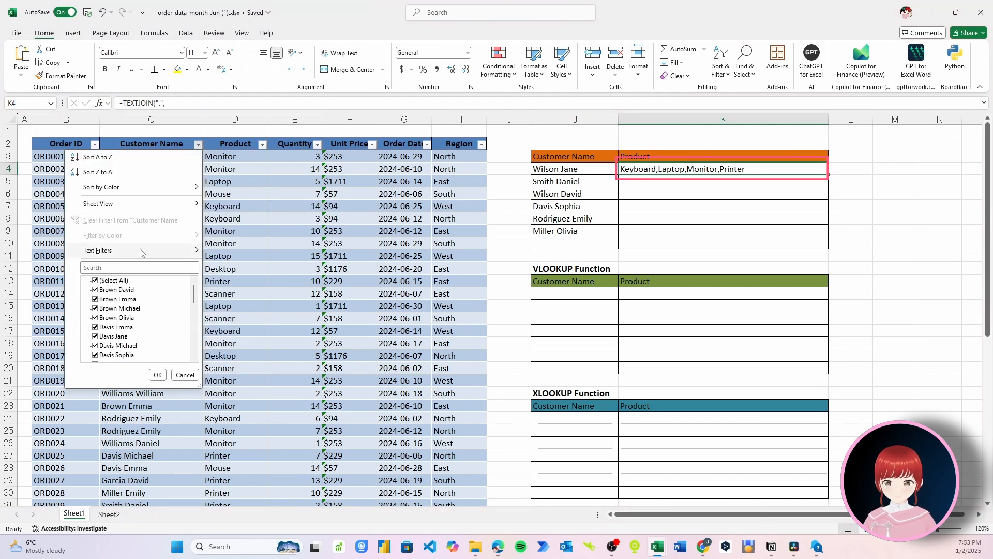
{"action": "left_click", "coordinate": [552, 169]}
{"action": "left_click", "coordinate": [571, 166]}
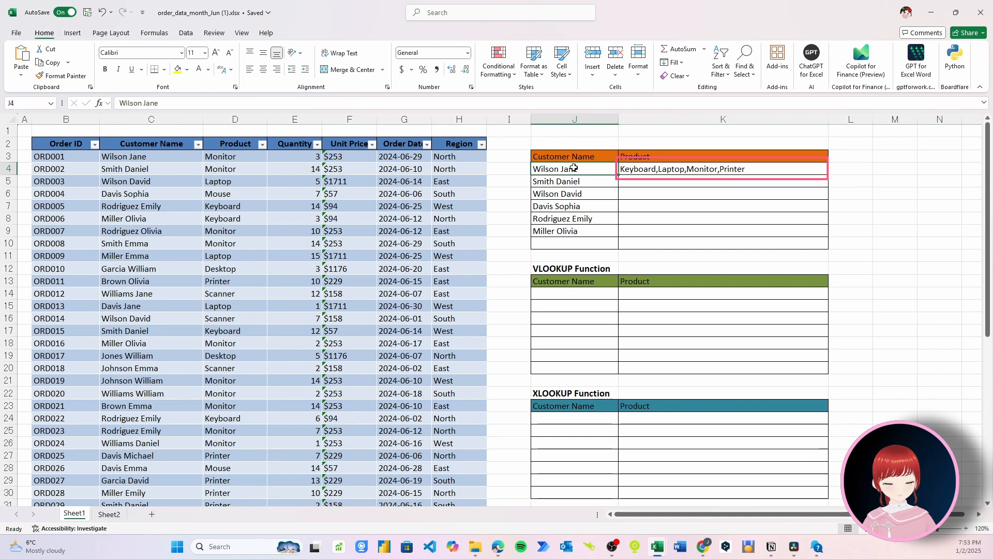
{"action": "double_click", "coordinate": [573, 169]}
{"action": "left_click_drag", "start_coordinate": [578, 169], "coordinate": [525, 185]}
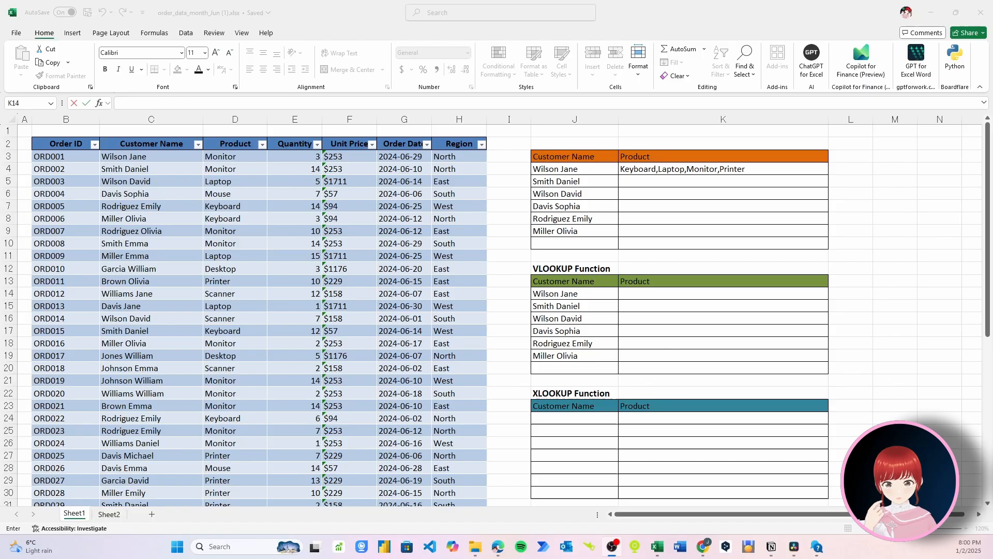
Begin a VLOOKUP formula in K14, under the VLOOKUP Function heading, with J14 as the lookup value
{"action": "left_click", "coordinate": [660, 298]}
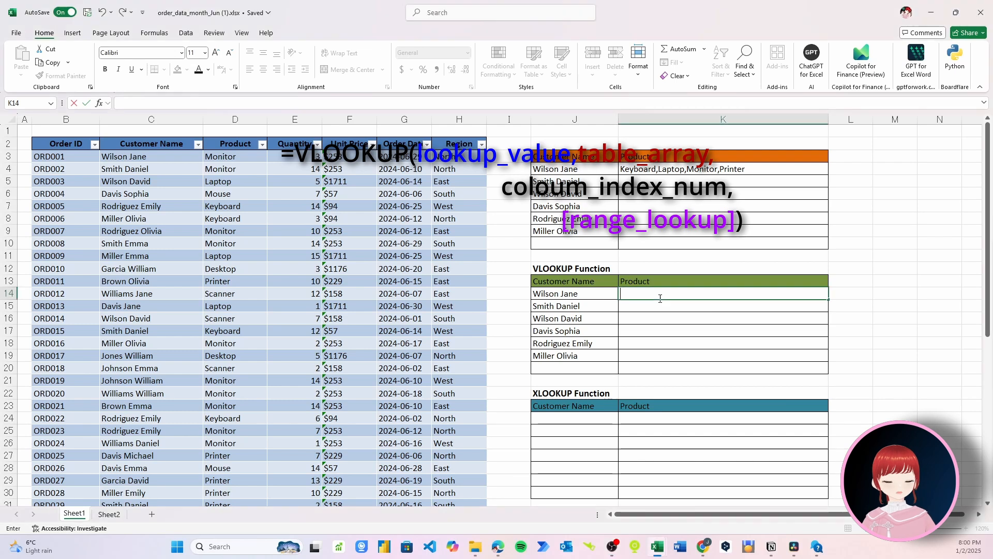
{"action": "type", "text": "=V"}
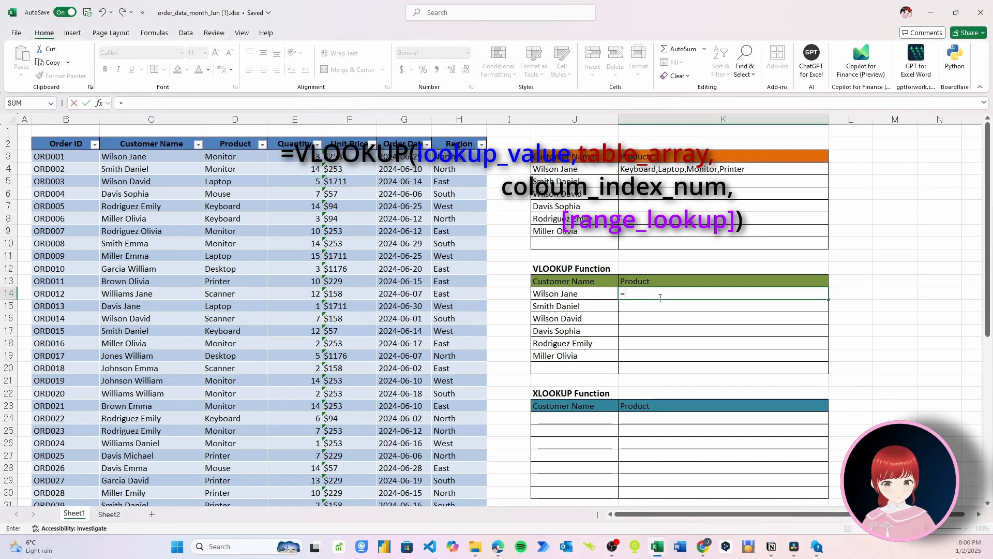
{"action": "key", "text": "Down"}
{"action": "key", "text": "Down"}
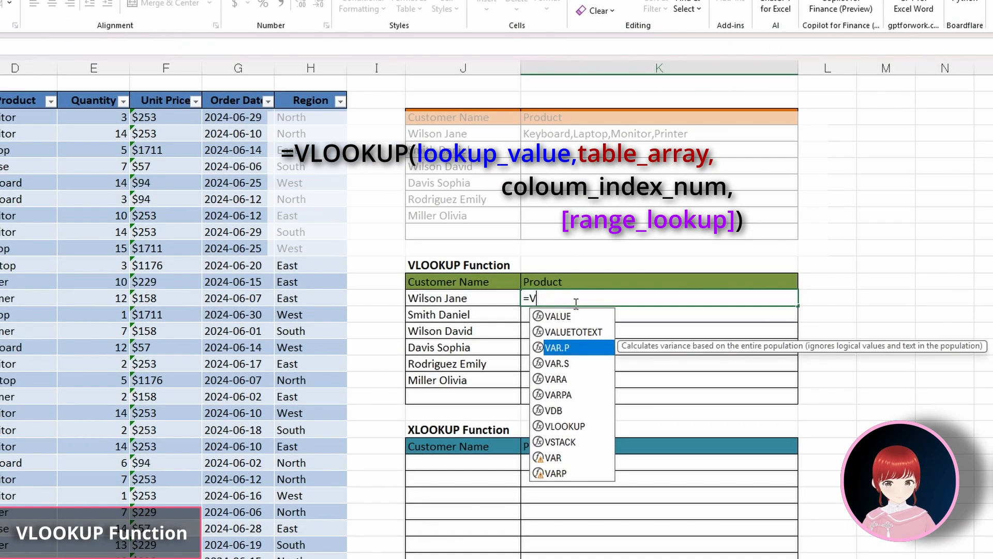
{"action": "key", "text": "Down"}
{"action": "key", "text": "Down"}
{"action": "key", "text": "Down"}
{"action": "key", "text": "Down"}
{"action": "key", "text": "Down"}
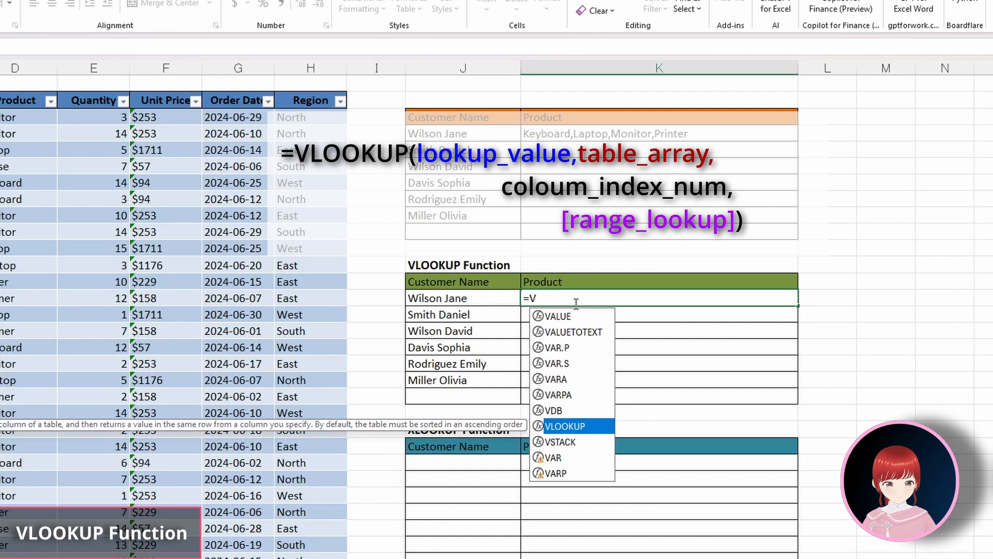
{"action": "key", "text": "Tab"}
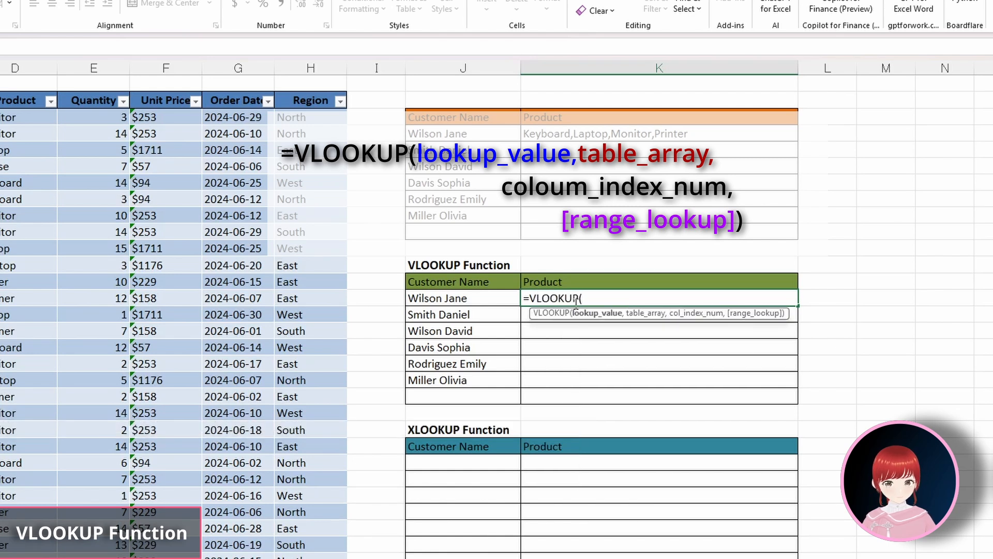
{"action": "left_click", "coordinate": [459, 299]}
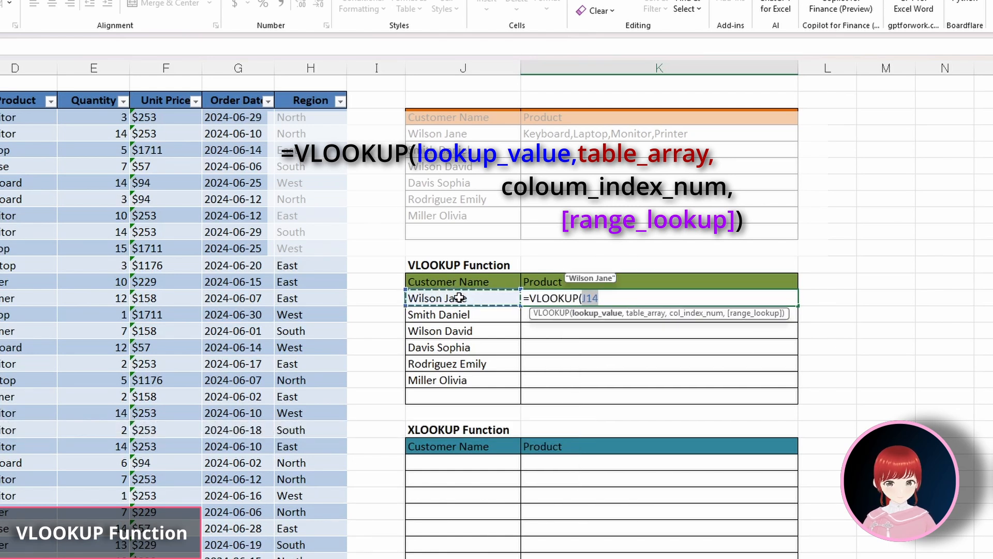
{"action": "type", "text": ","}
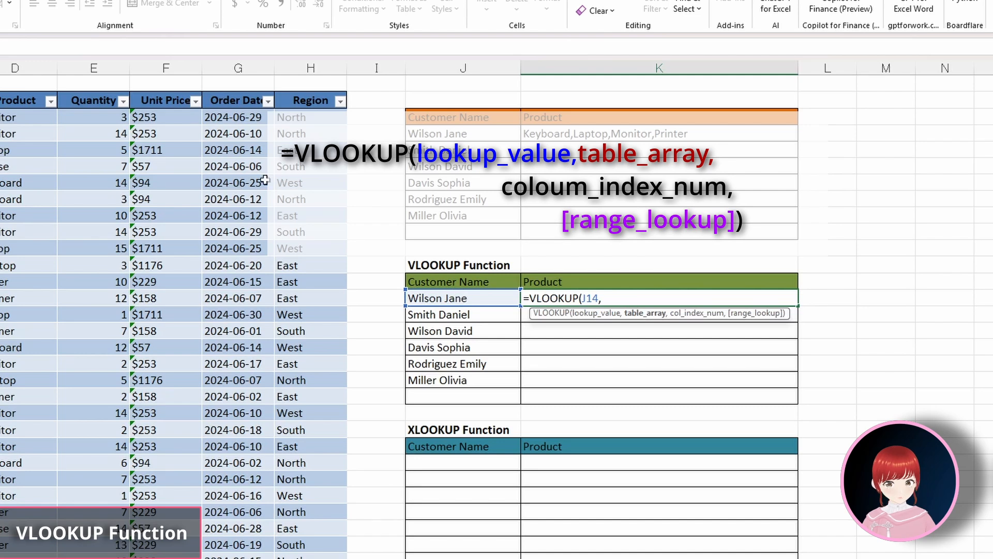
Complete the VLOOKUP in K14 with table array Sales[[Customer Name]:[Region]], column index 2 and FALSE for an exact match
{"action": "left_click_drag", "start_coordinate": [166, 155], "coordinate": [486, 498]}
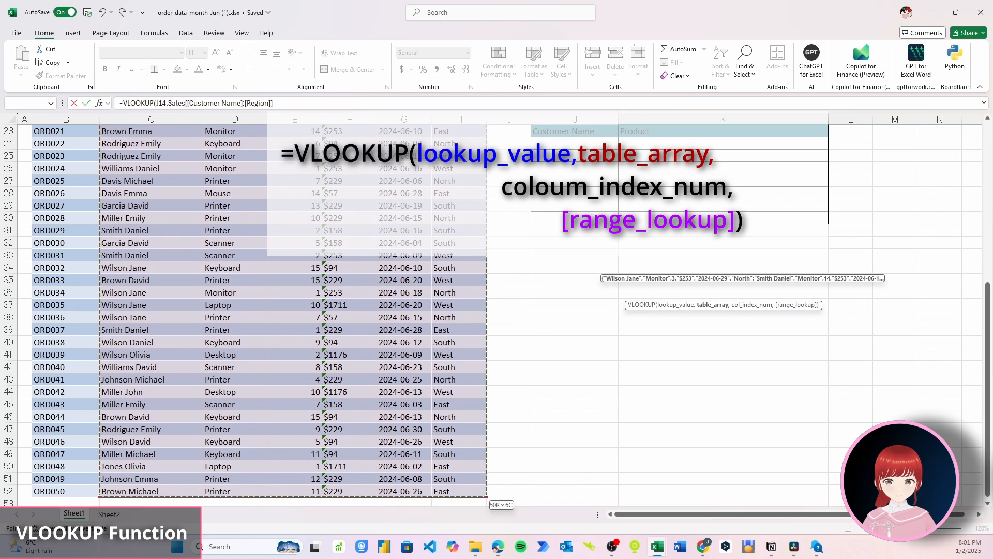
{"action": "scroll", "coordinate": [539, 139], "scroll_direction": "up", "scroll_amount": 5}
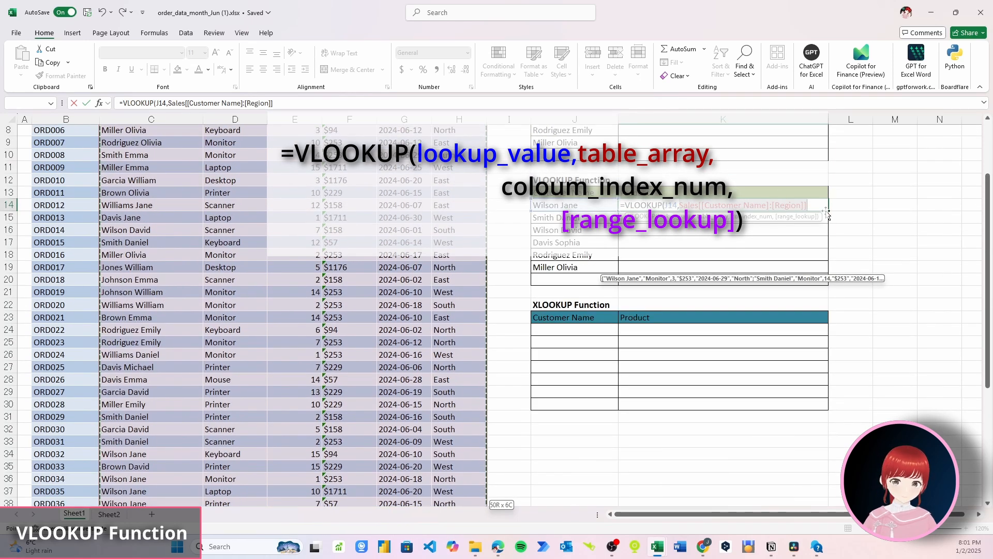
{"action": "type", "text": ",2"}
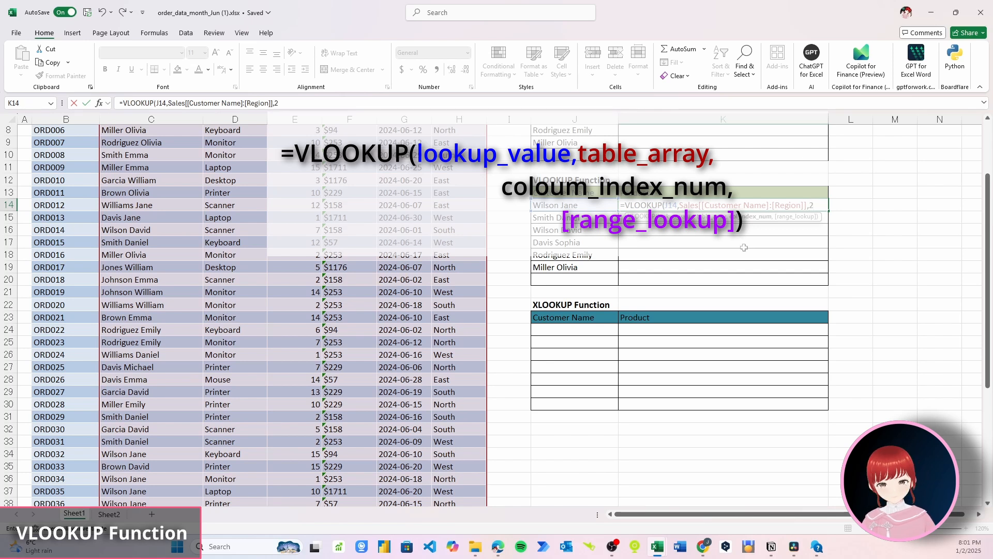
{"action": "type", "text": ","}
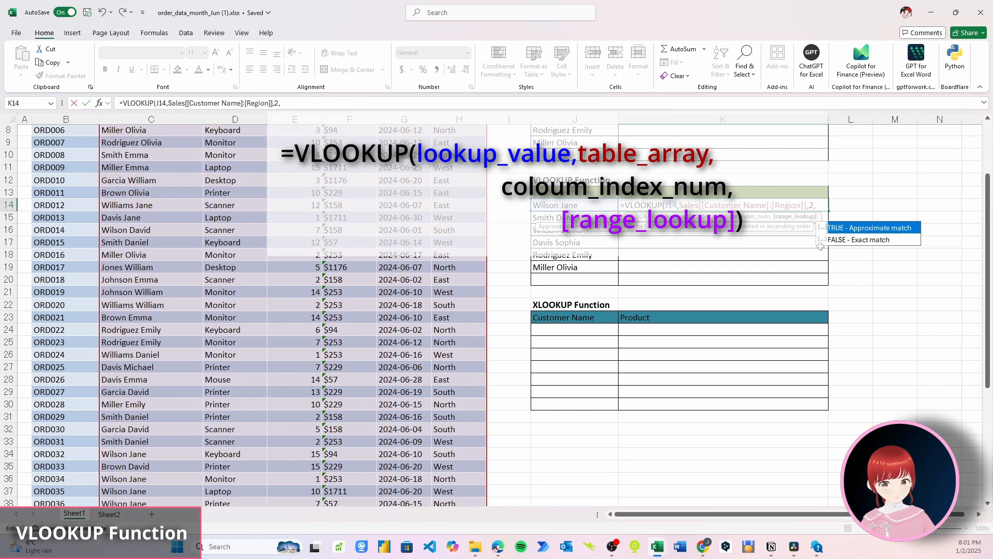
{"action": "double_click", "coordinate": [849, 241]}
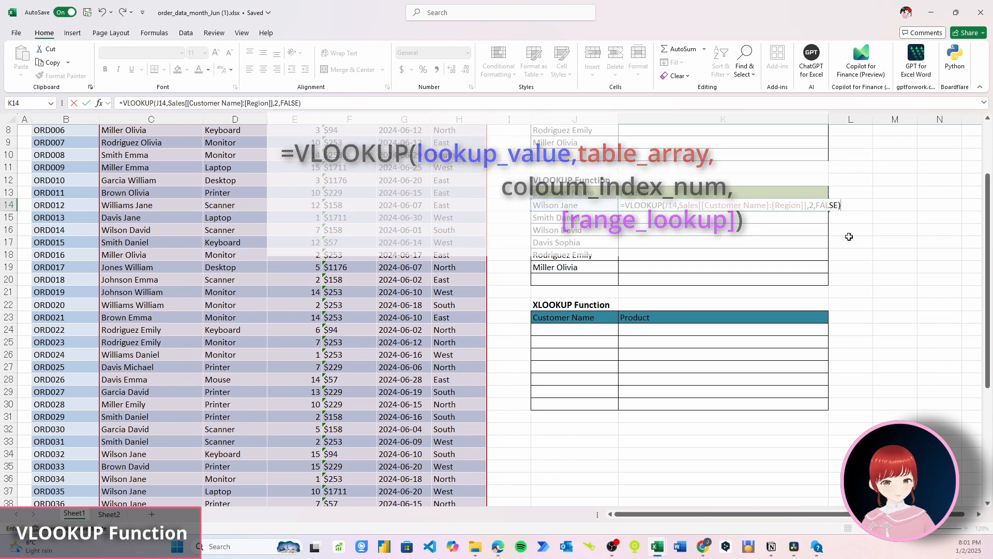
{"action": "key", "text": "Return"}
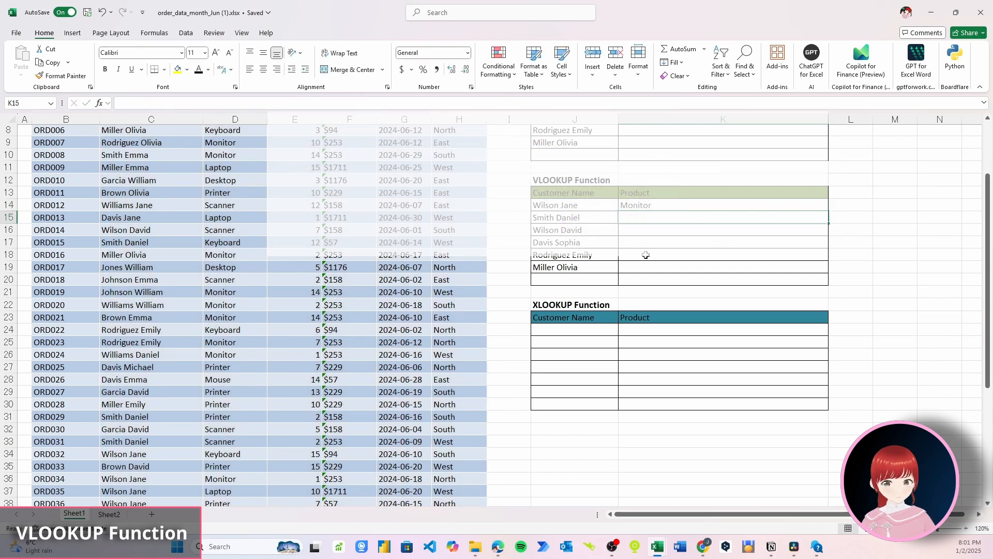
Fill the VLOOKUP formula from K14 down to K19 for the remaining customers
{"action": "left_click", "coordinate": [672, 202]}
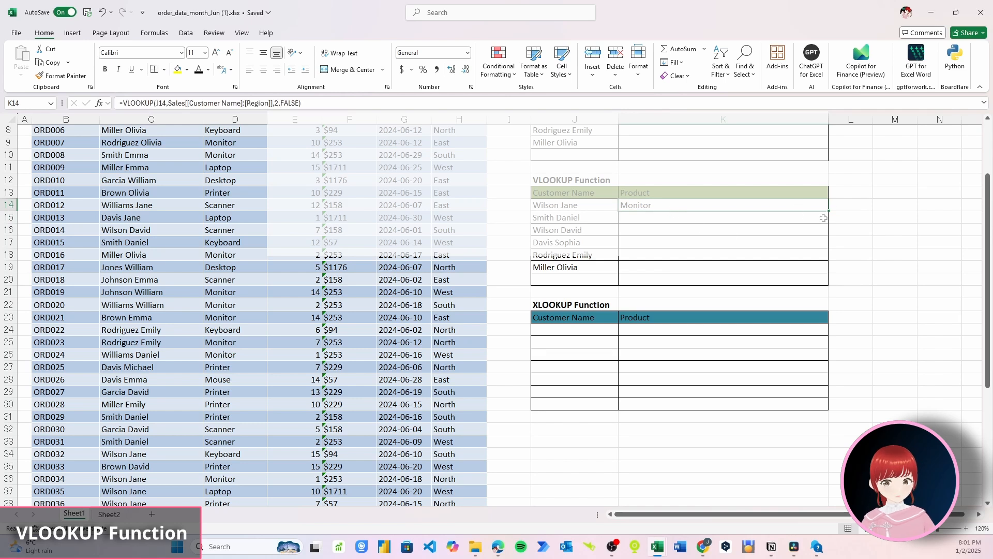
{"action": "scroll", "coordinate": [820, 225], "scroll_direction": "up", "scroll_amount": 2}
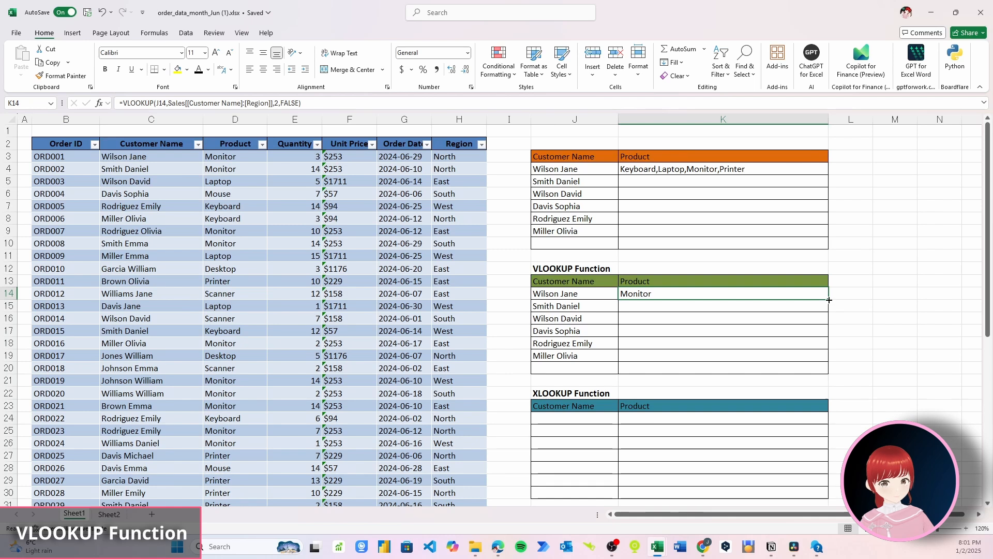
{"action": "left_click_drag", "start_coordinate": [832, 301], "coordinate": [825, 360]}
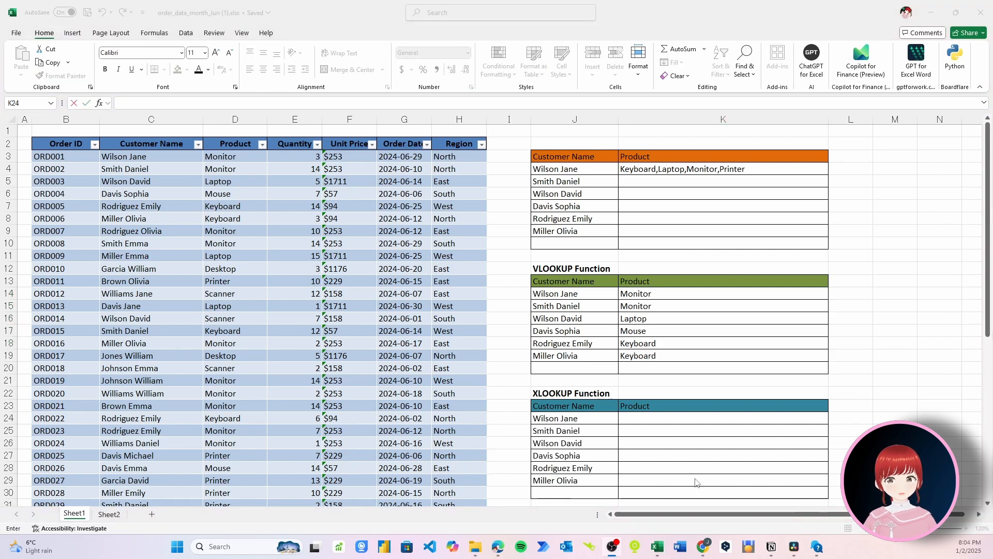
Begin an XLOOKUP formula in K24, under the XLOOKUP Function heading, with J24 as the lookup value
{"action": "left_click", "coordinate": [622, 416]}
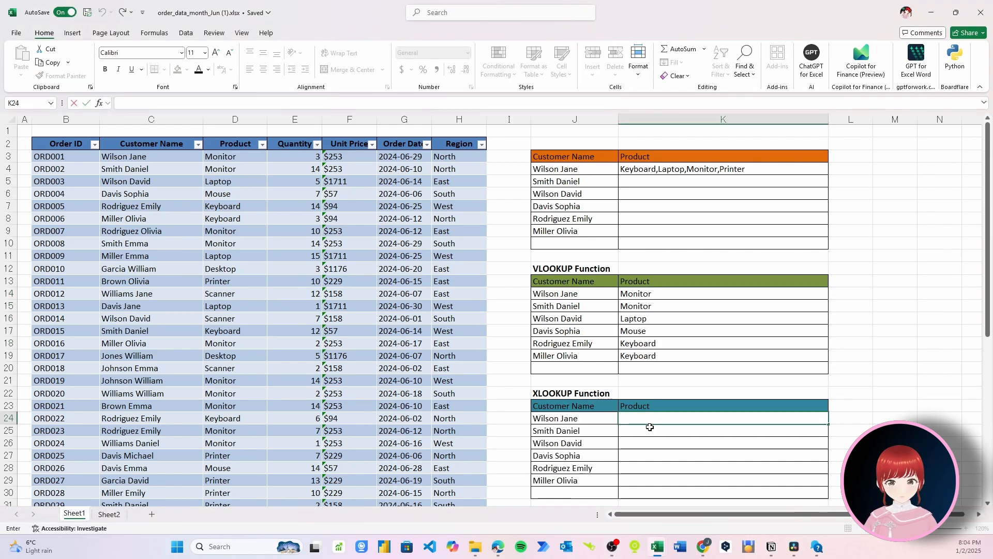
{"action": "type", "text": "="}
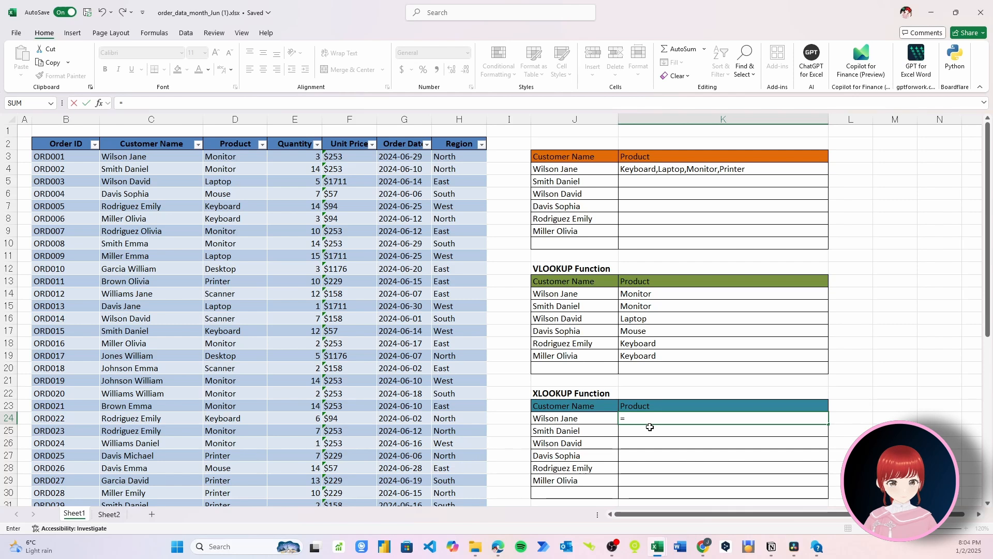
{"action": "type", "text": "X"}
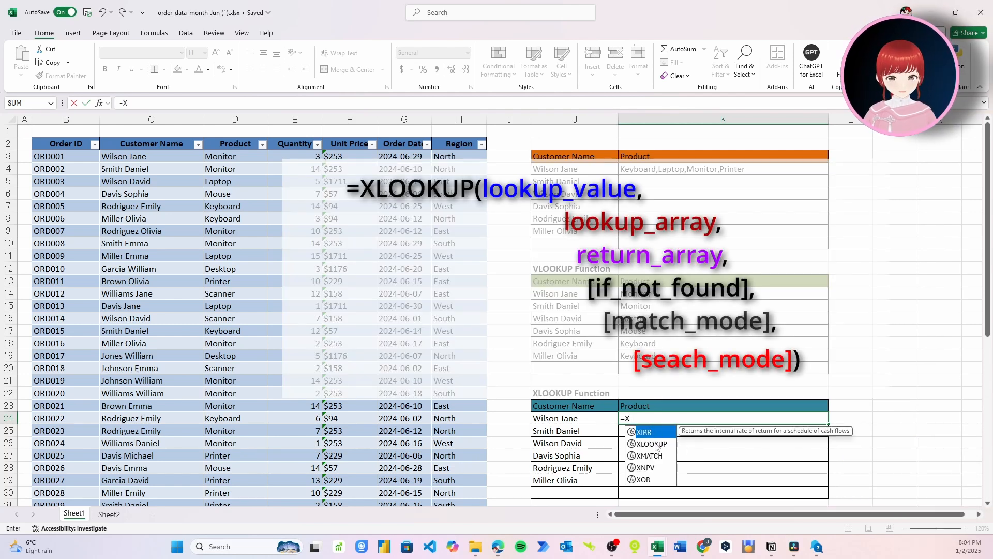
{"action": "left_click", "coordinate": [653, 443]}
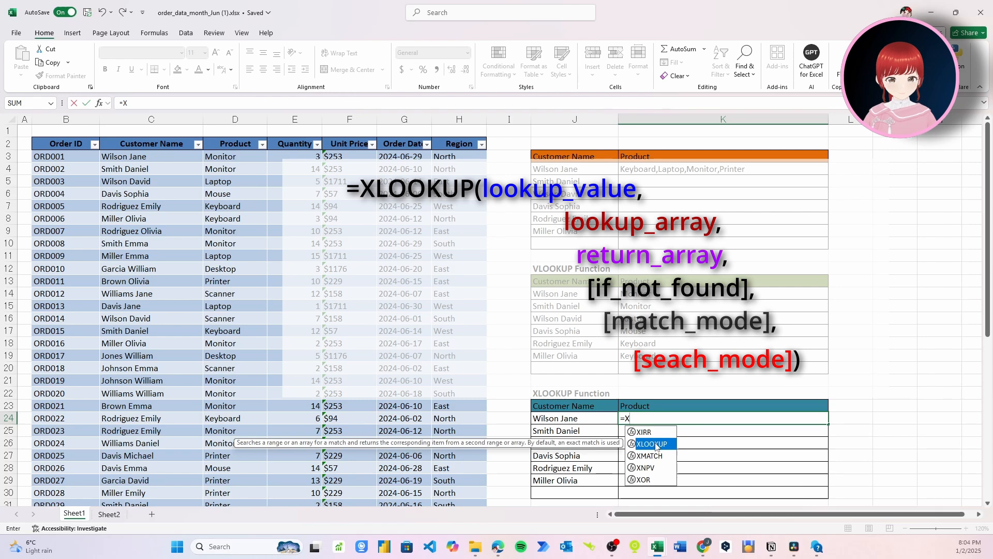
{"action": "double_click", "coordinate": [653, 444]}
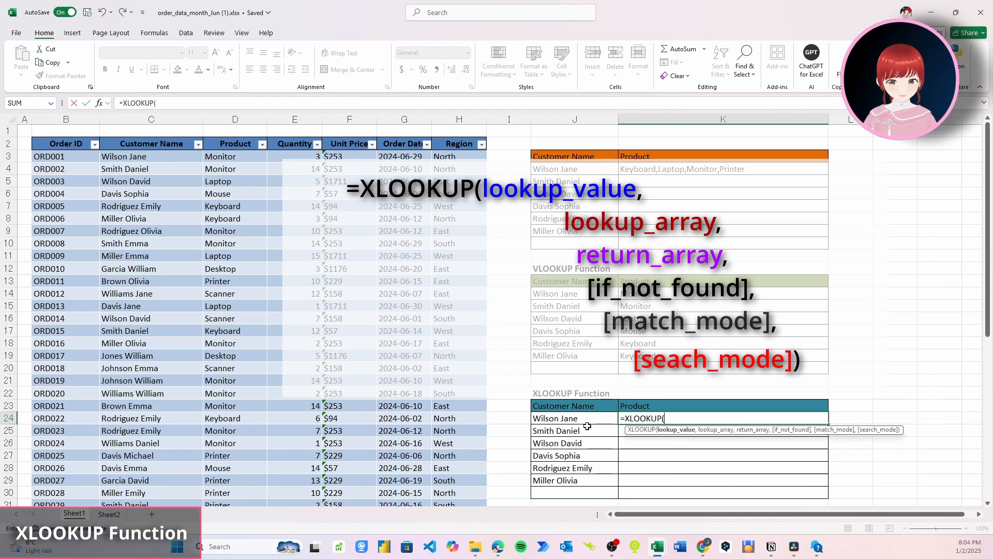
{"action": "left_click", "coordinate": [573, 420]}
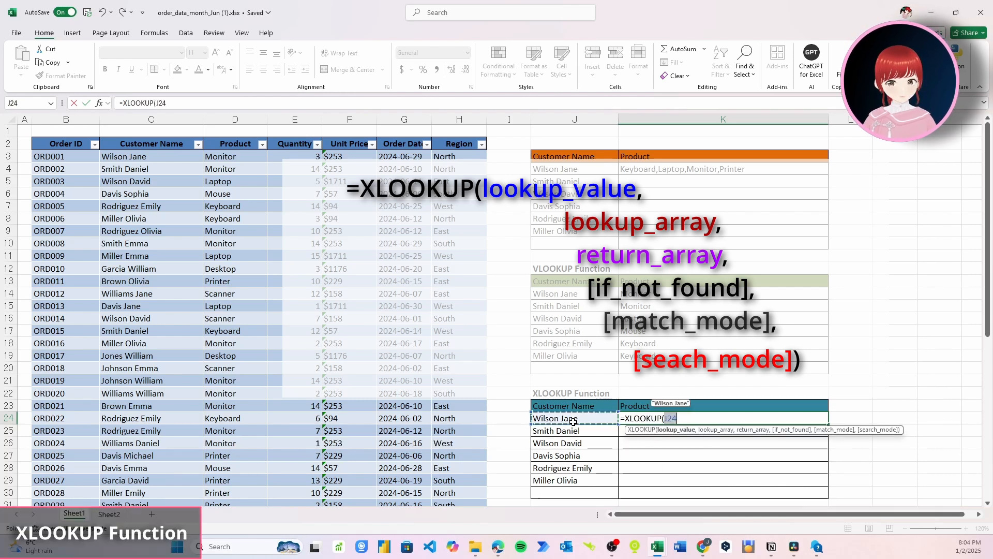
{"action": "type", "text": ","}
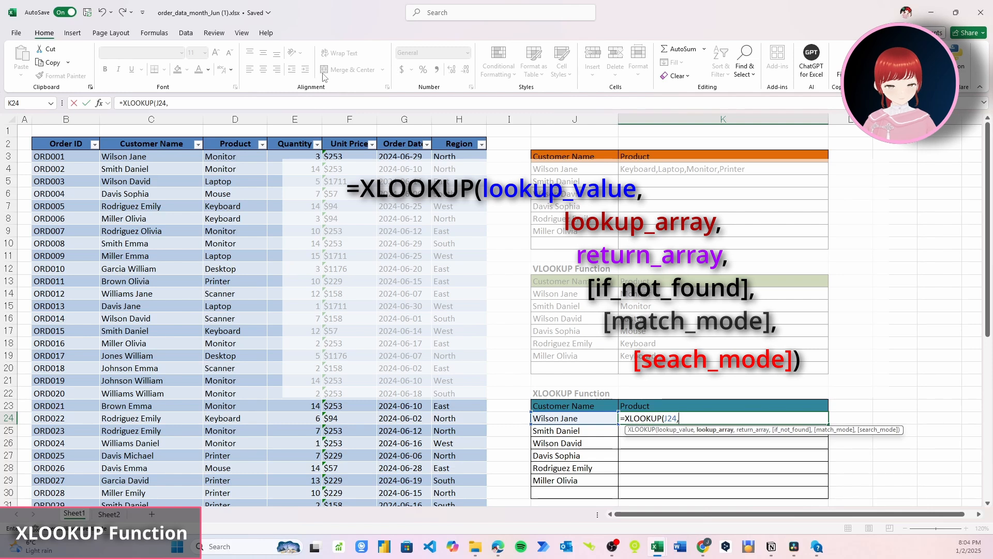
Complete the XLOOKUP in K24 with lookup array Sales[Customer Name], return array Sales[Product], skipped optional arguments and search mode -1 (last-to-first)
{"action": "left_click", "coordinate": [170, 135]}
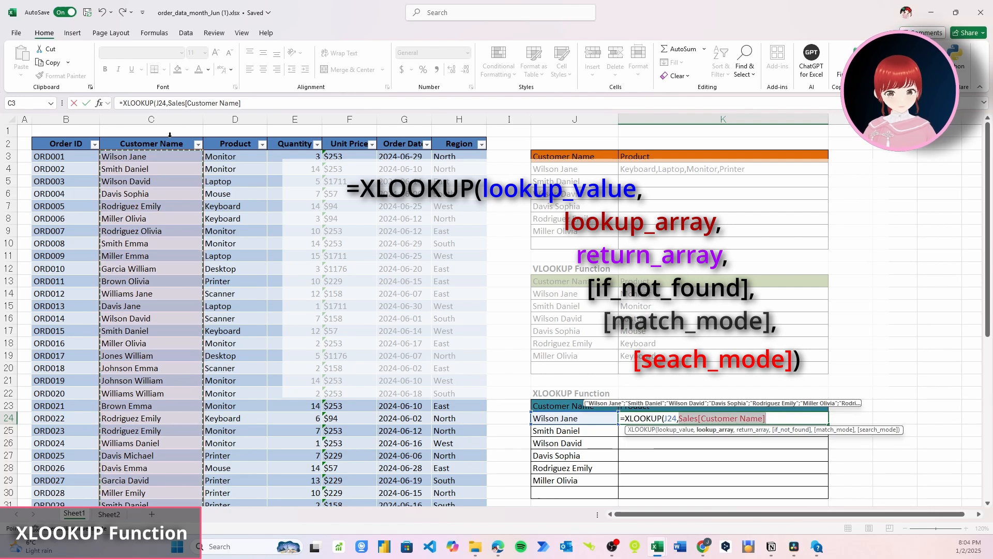
{"action": "type", "text": ","}
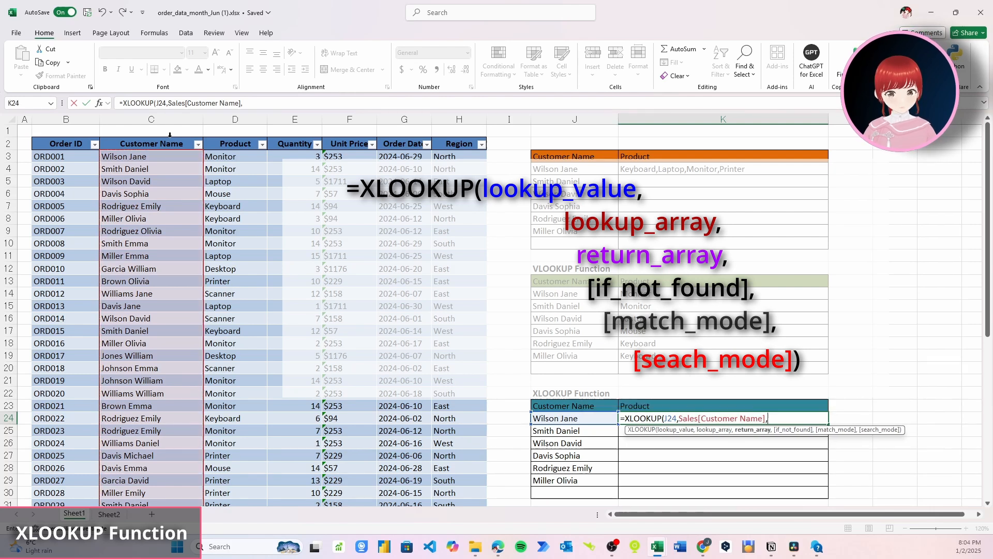
{"action": "left_click", "coordinate": [229, 136]}
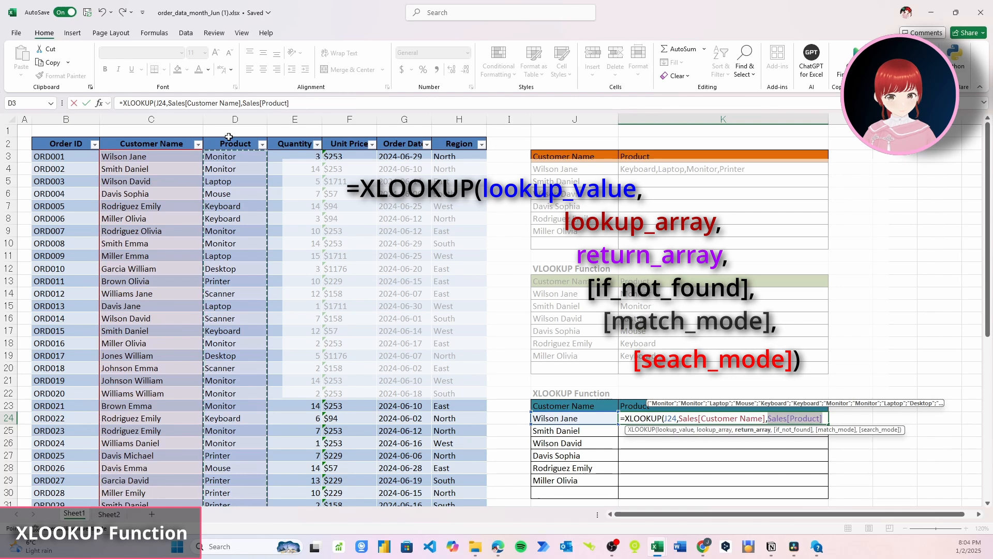
{"action": "type", "text": ","}
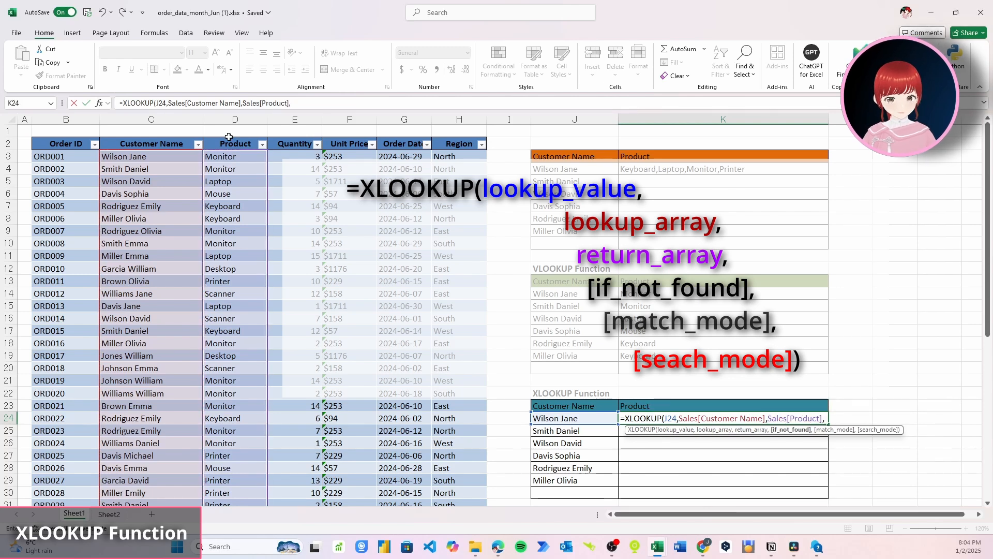
{"action": "type", "text": ","}
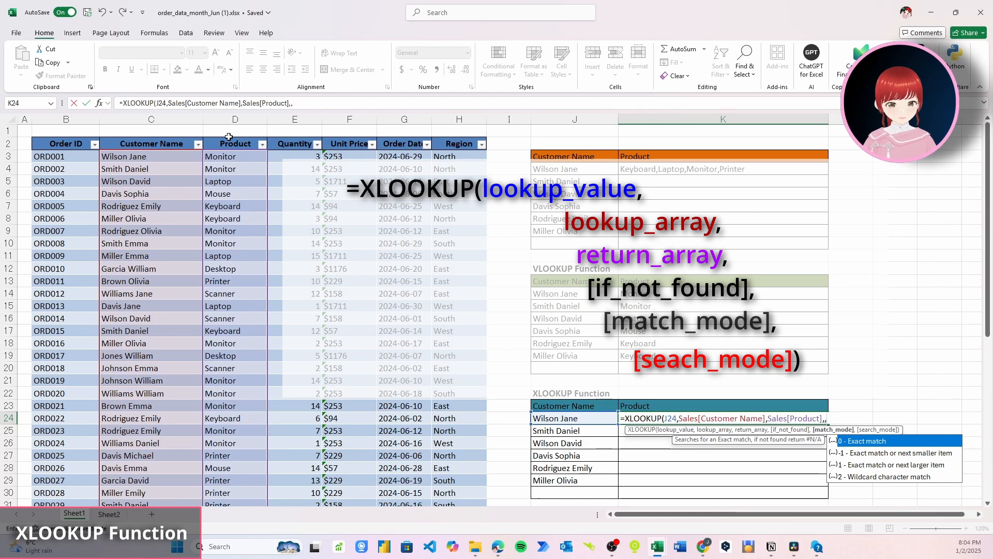
{"action": "type", "text": ","}
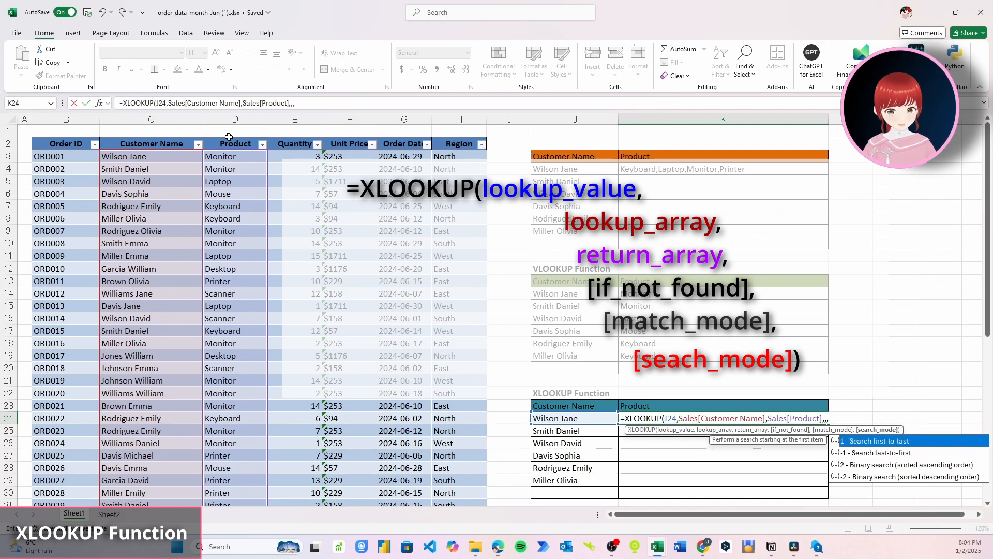
{"action": "key", "text": "Down"}
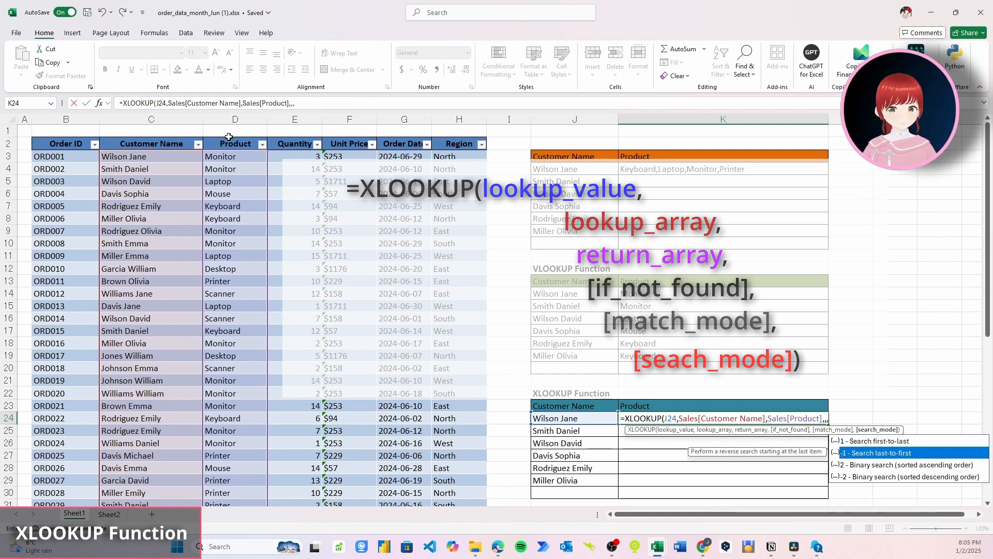
{"action": "key", "text": "Tab"}
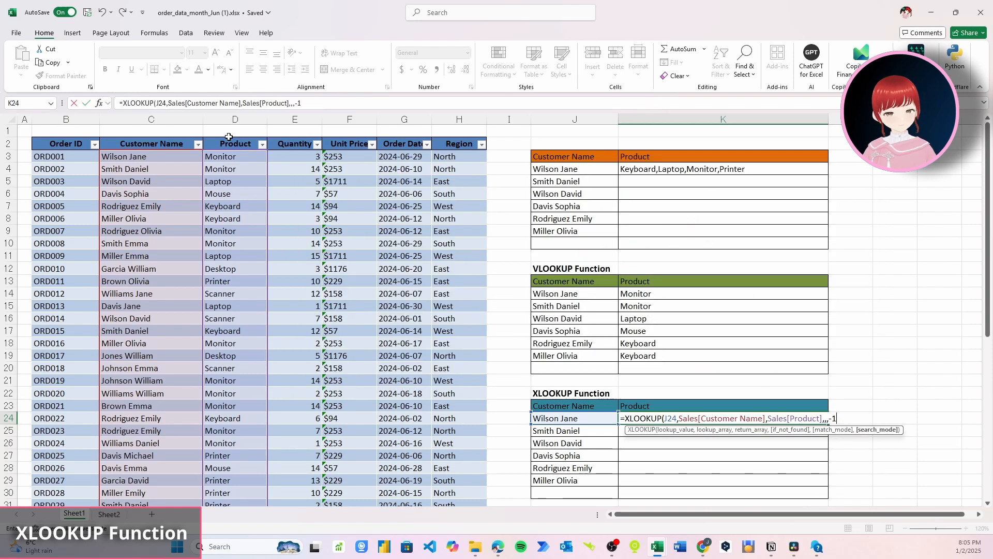
{"action": "type", "text": ")"}
{"action": "key", "text": "Return"}
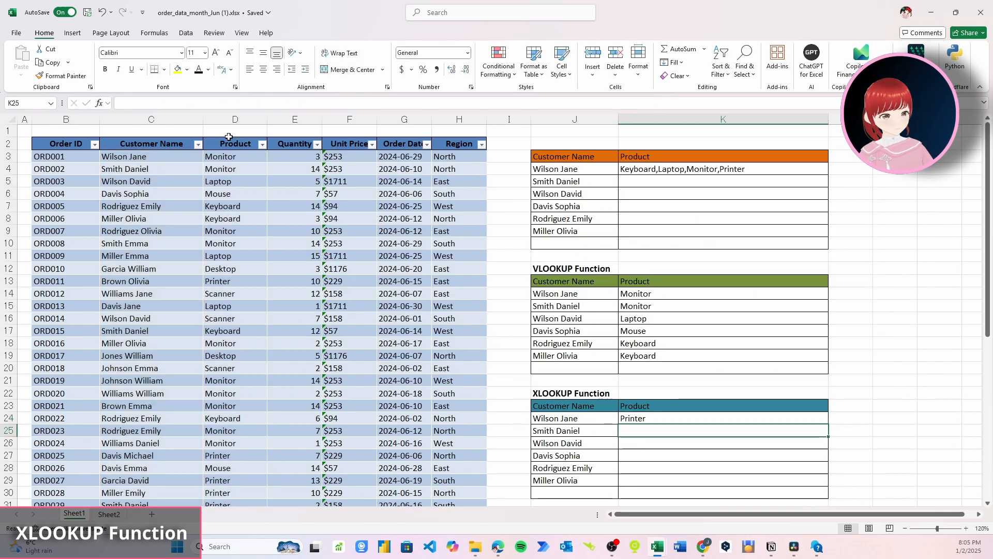
Filter the Customer Name column by the name copied from J24 and select the last matching order's Product cell
{"action": "key", "text": "Up"}
{"action": "key", "text": "Left"}
{"action": "key", "text": "ctrl+c"}
{"action": "left_click", "coordinate": [198, 144]}
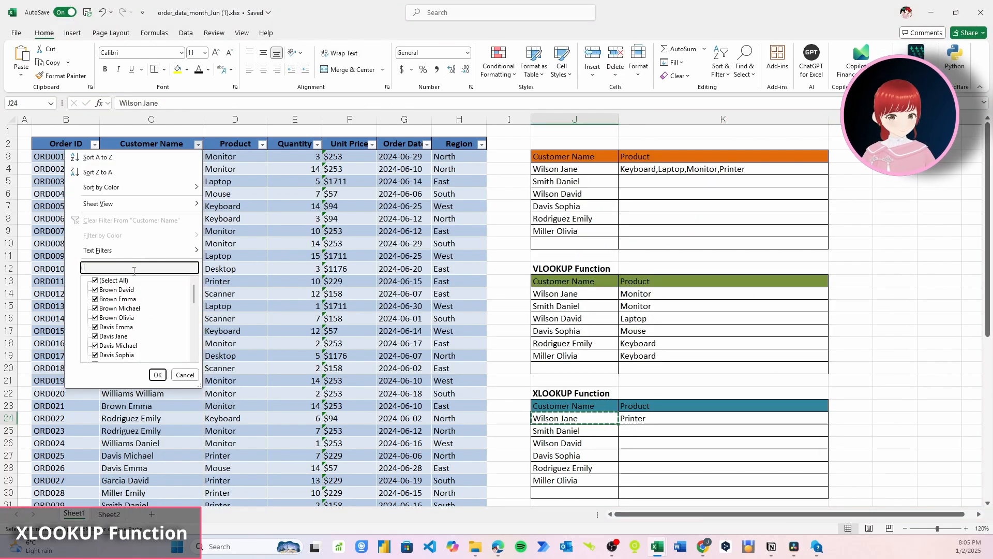
{"action": "key", "text": "ctrl+v"}
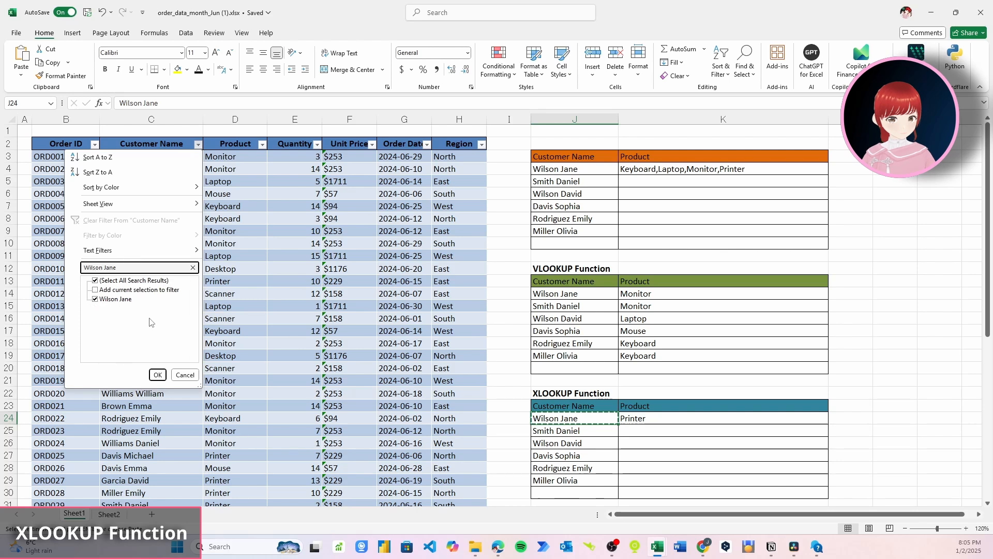
{"action": "left_click", "coordinate": [157, 375]}
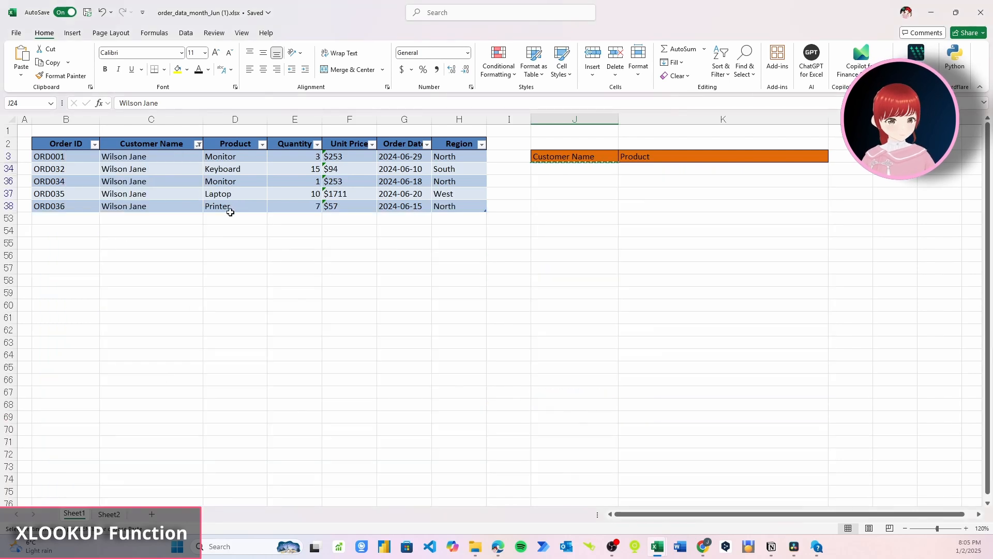
{"action": "left_click", "coordinate": [230, 211]}
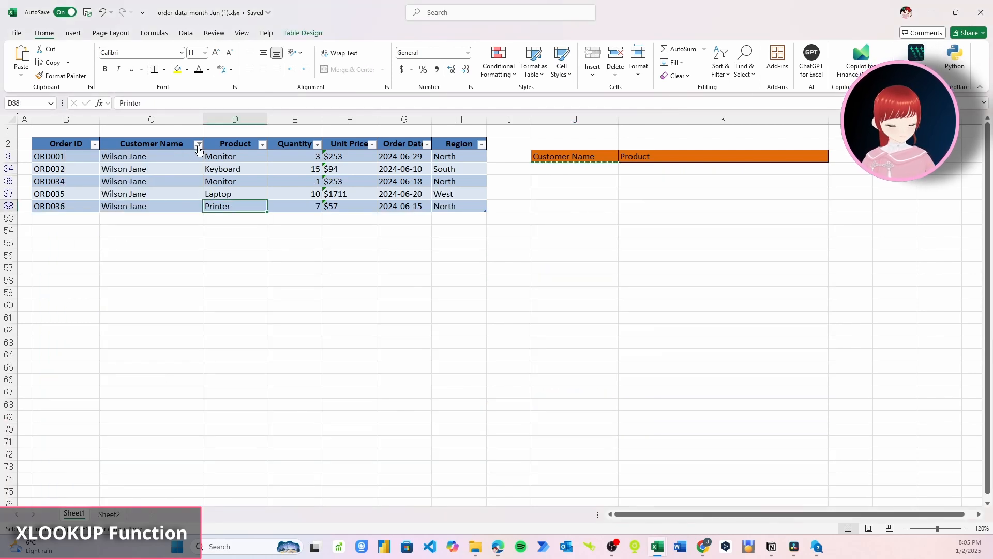
Restore all customers in the Customer Name filter
{"action": "left_click", "coordinate": [198, 145]}
{"action": "left_click", "coordinate": [95, 280]}
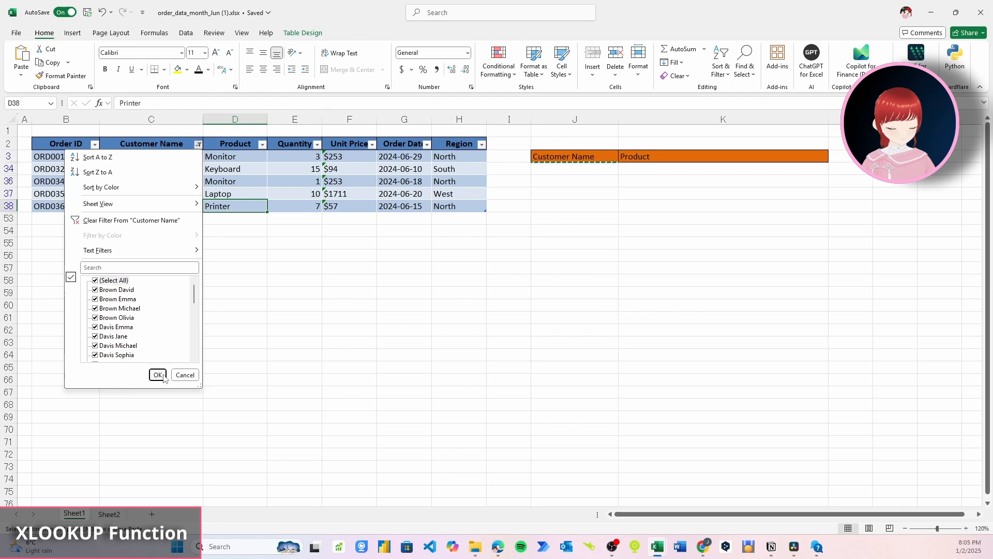
{"action": "left_click", "coordinate": [158, 375]}
Fill the XLOOKUP formula from K24 down to K29 for the remaining customers
{"action": "left_click", "coordinate": [680, 422]}
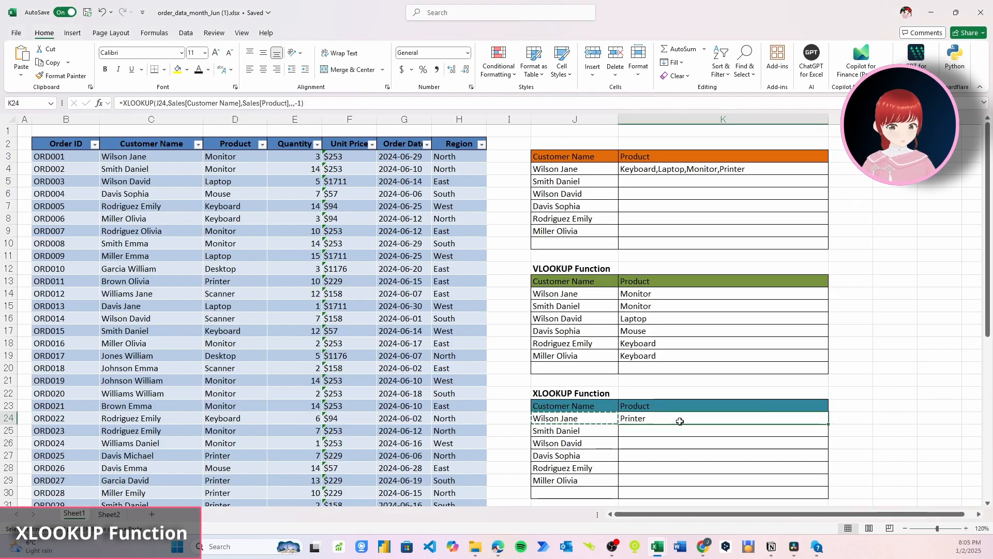
{"action": "left_click_drag", "start_coordinate": [828, 424], "coordinate": [837, 481]}
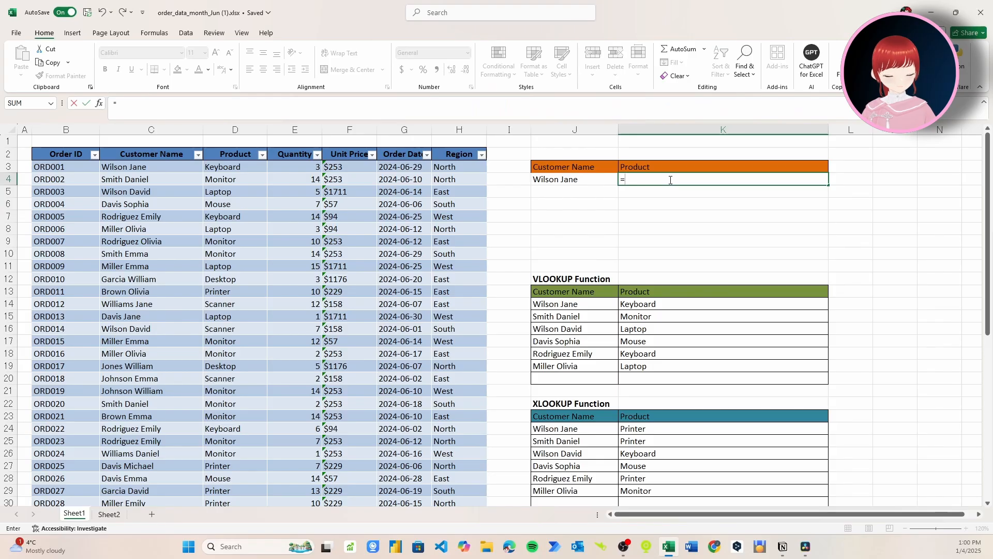
Begin a FILTER formula in K4 with Sales[Product] as the array
{"action": "type", "text": "F"}
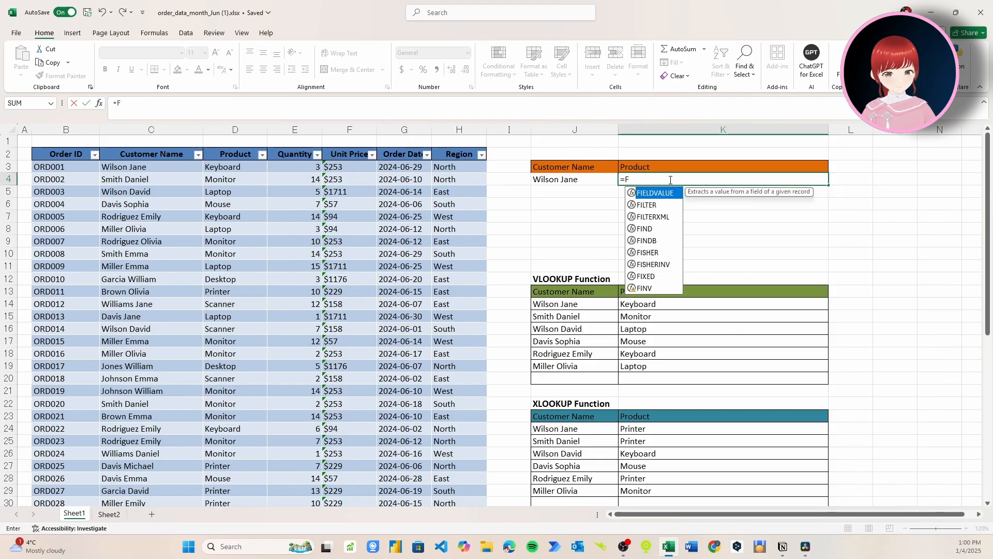
{"action": "type", "text": "ILTER"}
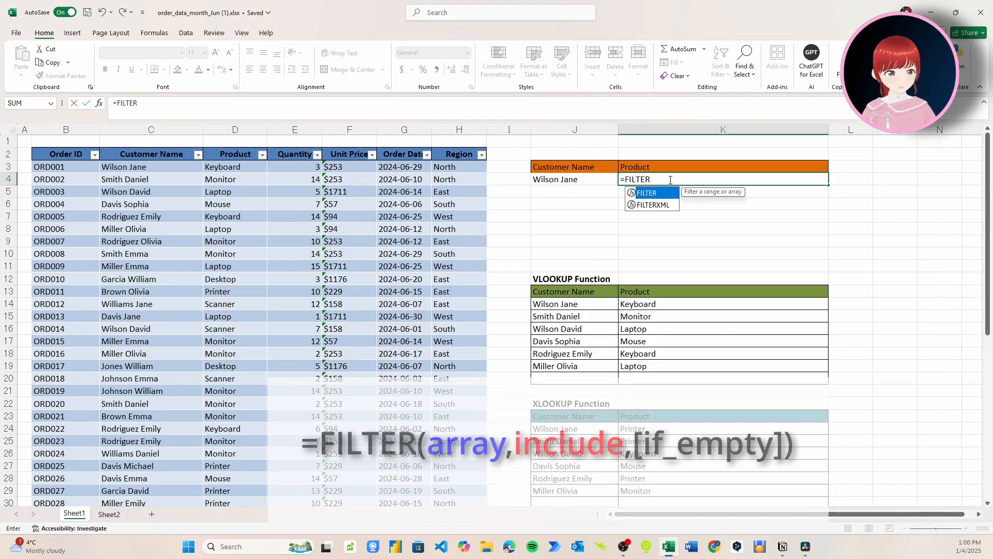
{"action": "type", "text": "("}
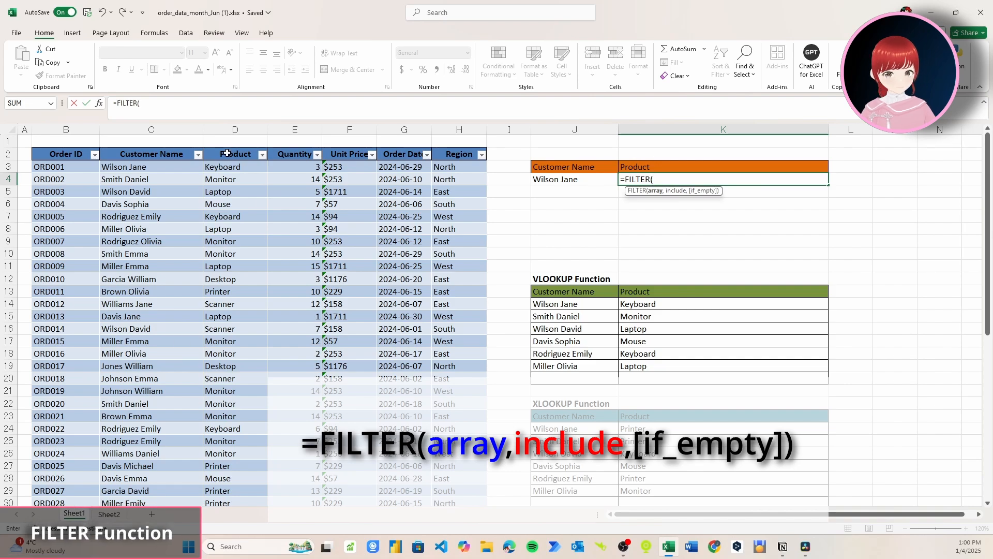
{"action": "left_click", "coordinate": [228, 146]}
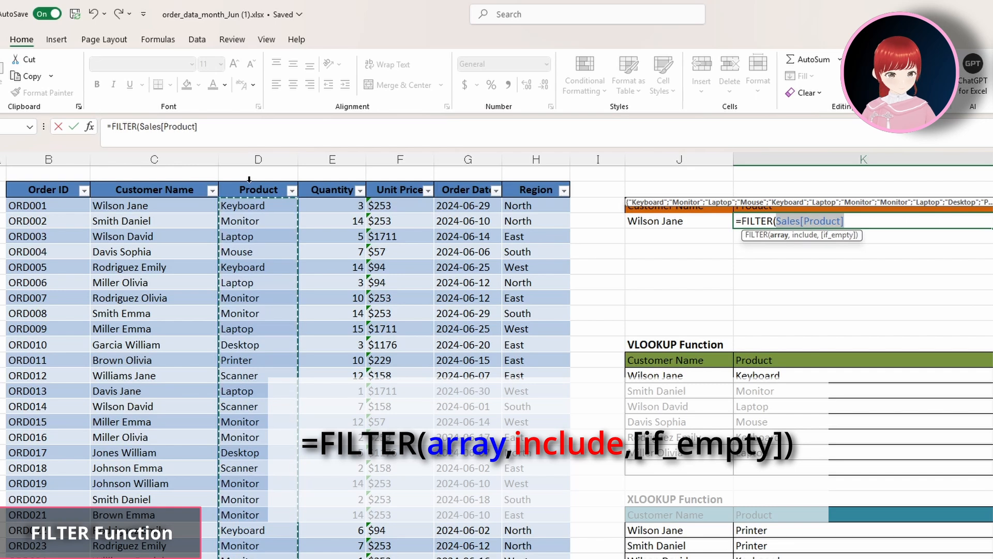
{"action": "type", "text": ","}
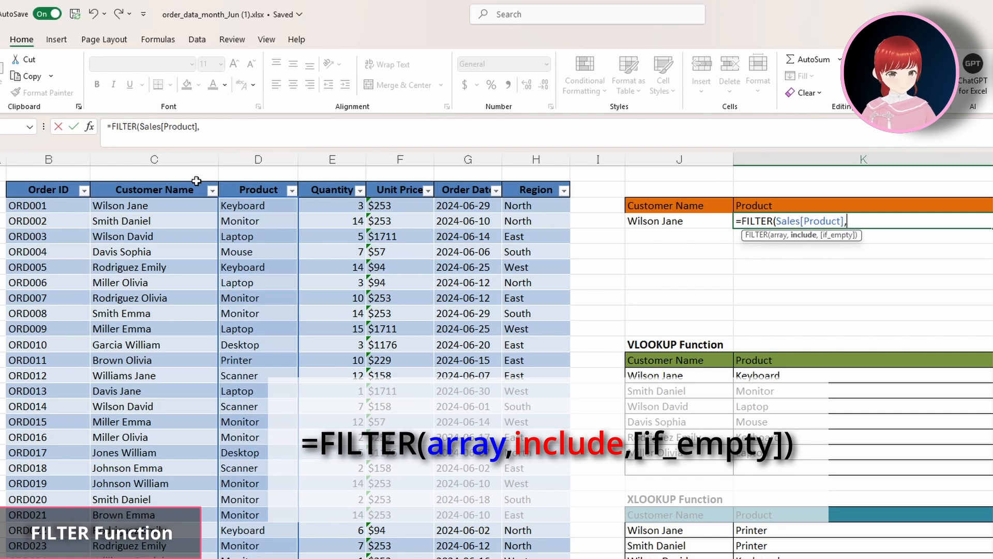
Complete the FILTER formula in K4 with the include condition Sales[Customer Name]=J4, without an if_empty argument, and reselect K4
{"action": "left_click", "coordinate": [176, 179]}
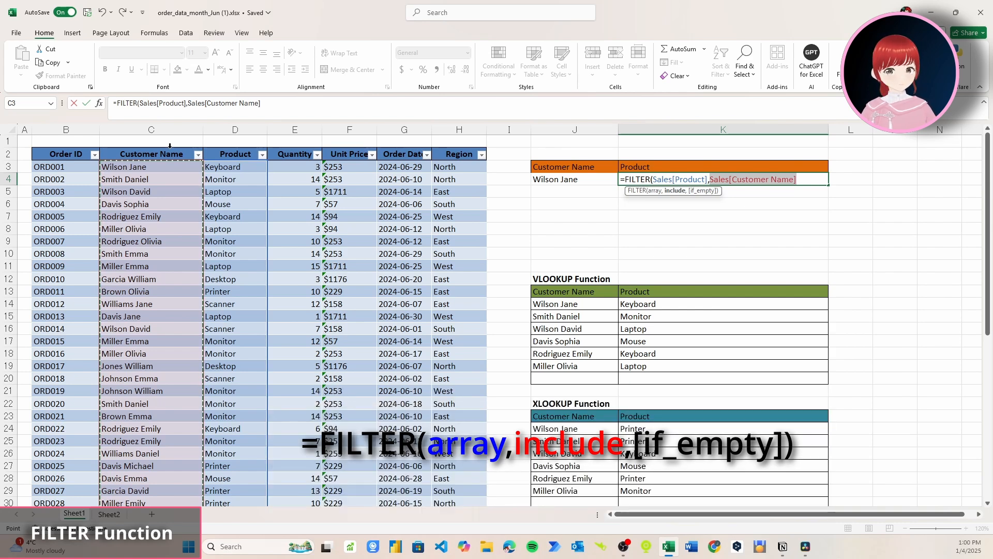
{"action": "type", "text": "="}
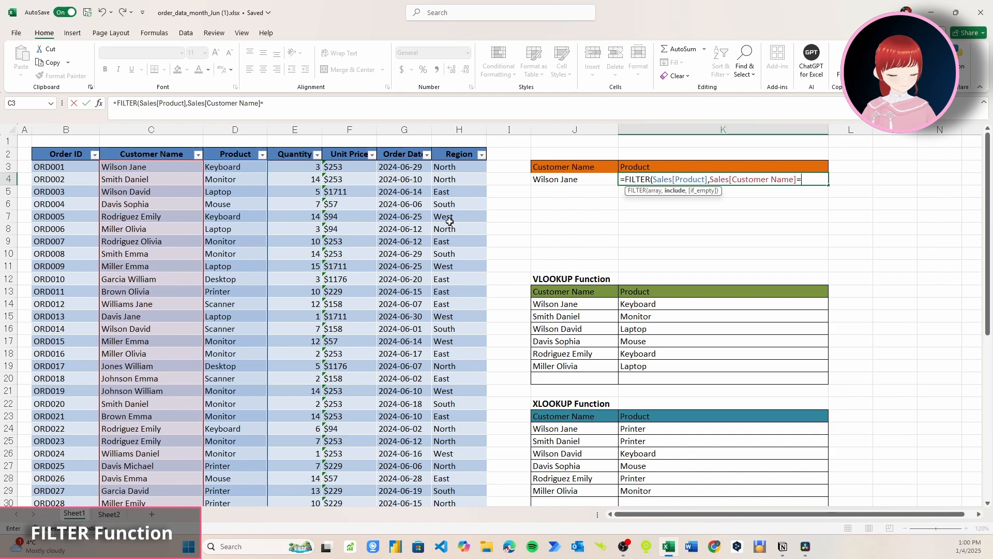
{"action": "left_click", "coordinate": [541, 182]}
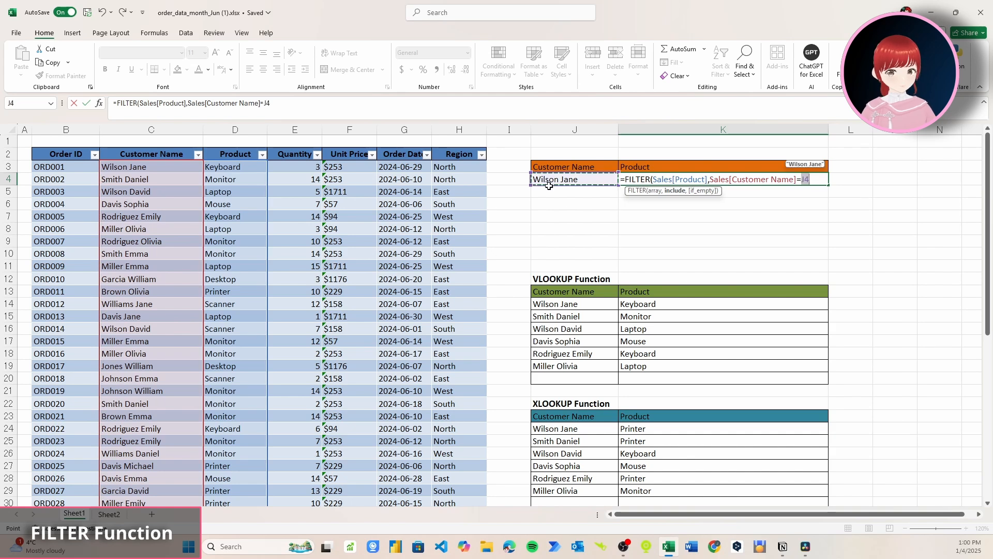
{"action": "left_click", "coordinate": [819, 182]}
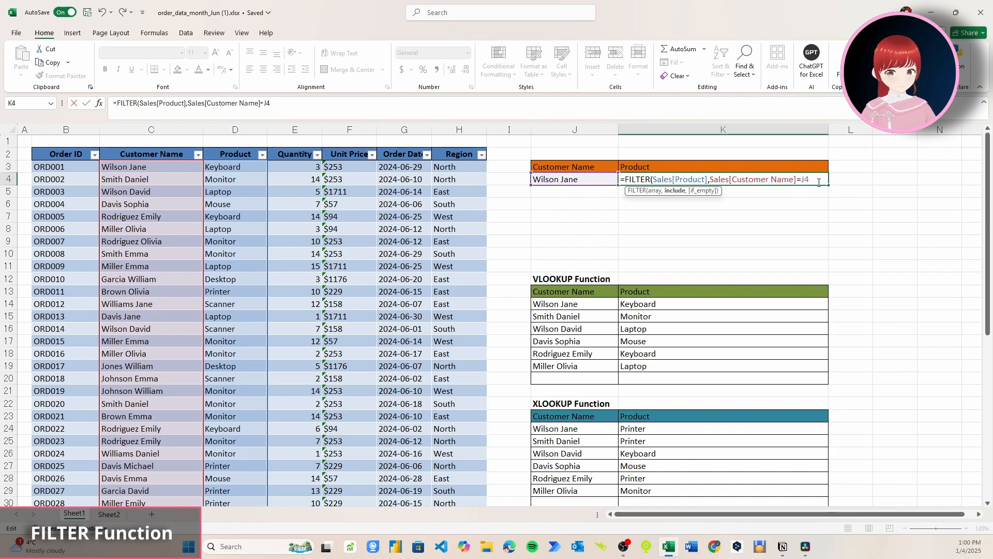
{"action": "type", "text": ","}
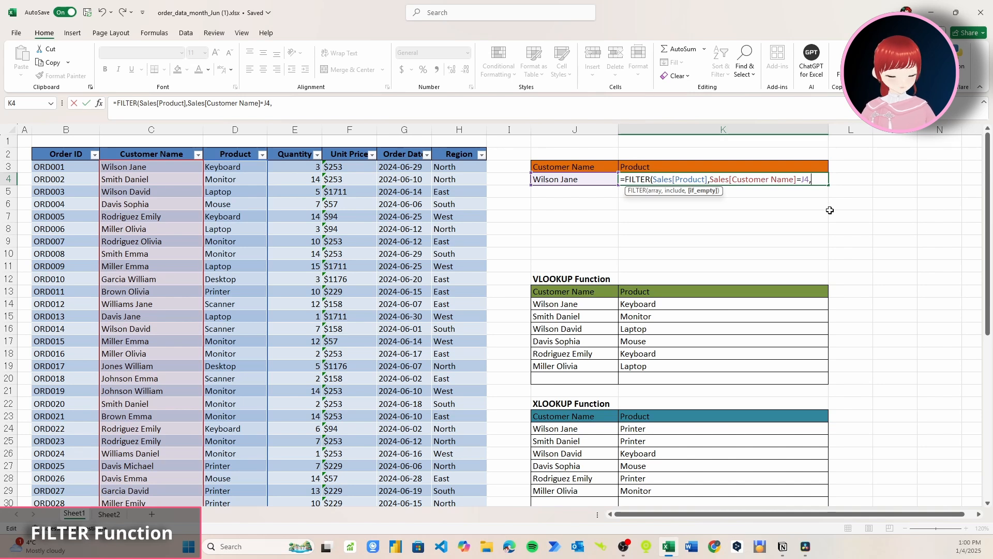
{"action": "key", "text": "BackSpace"}
{"action": "key", "text": "Return"}
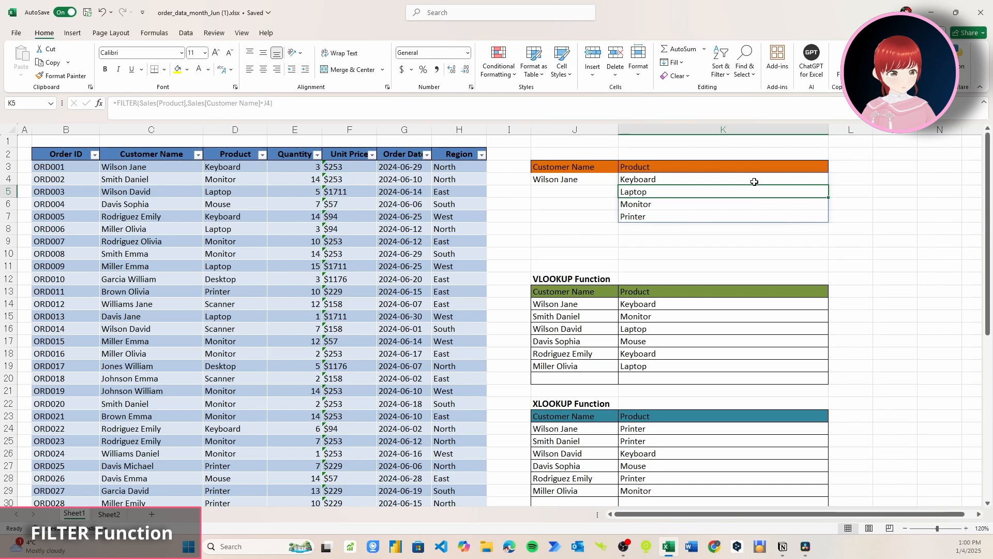
{"action": "left_click", "coordinate": [757, 185]}
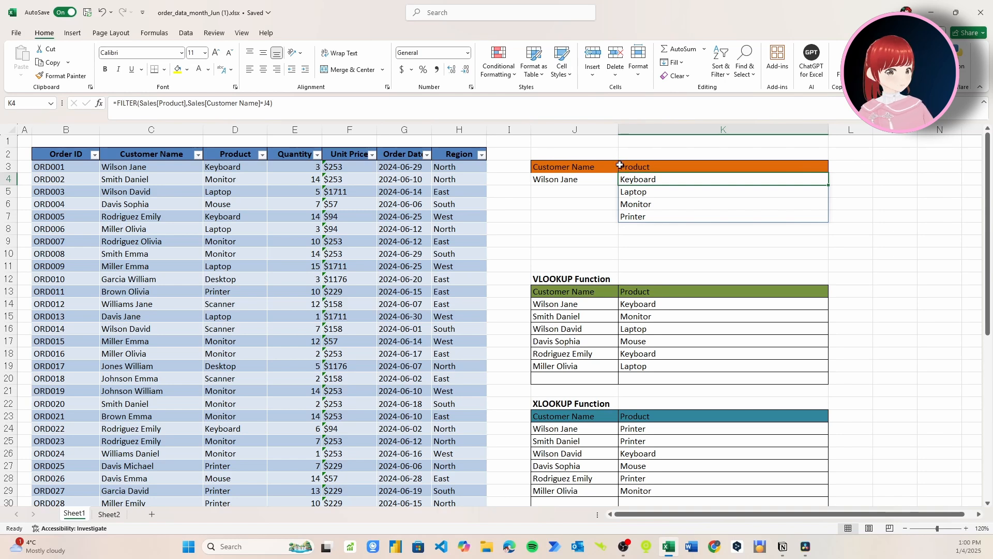
Evaluate the FILTER formula in K4 to inspect the array it returns, then cancel the edit and reselect K4
{"action": "double_click", "coordinate": [676, 180]}
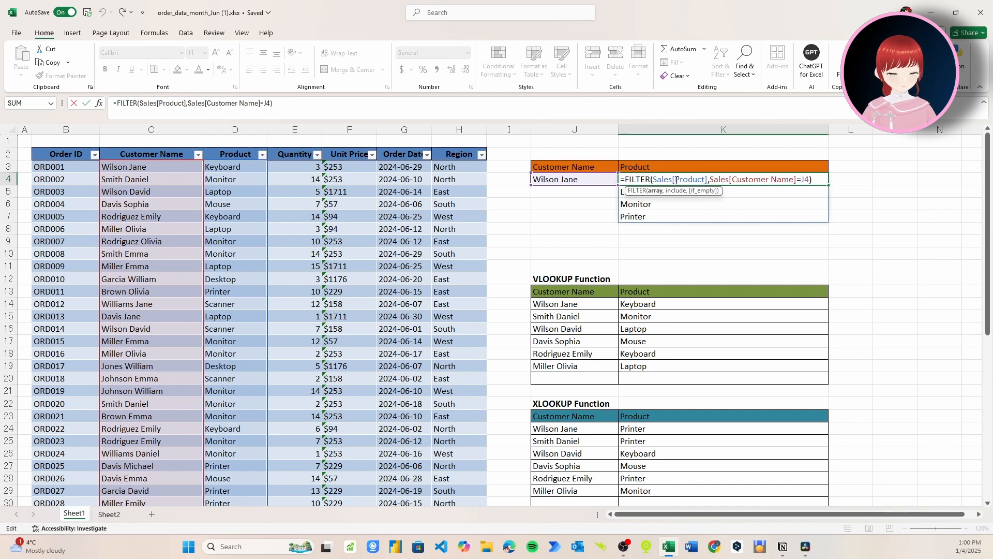
{"action": "key", "text": "F9"}
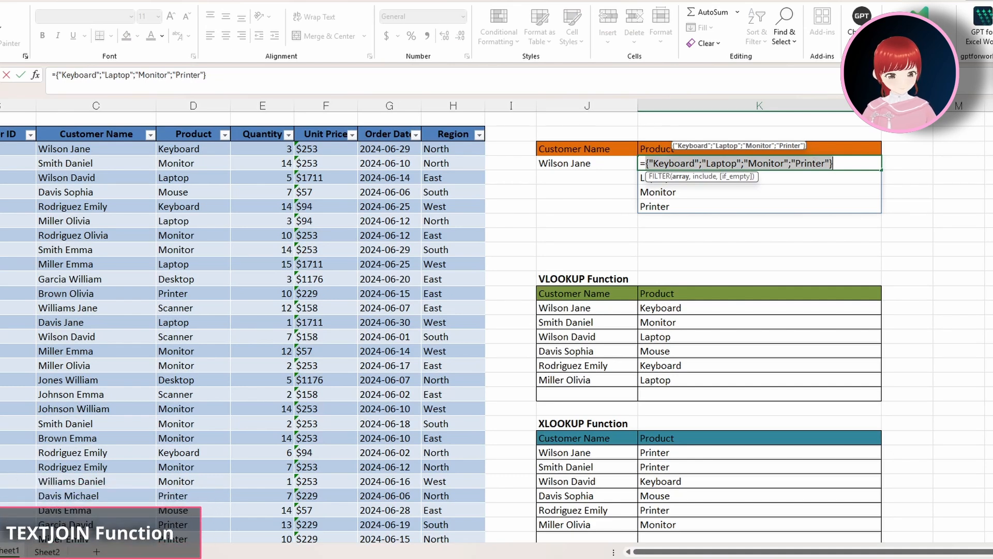
{"action": "key", "text": "Escape"}
{"action": "left_click", "coordinate": [729, 175]}
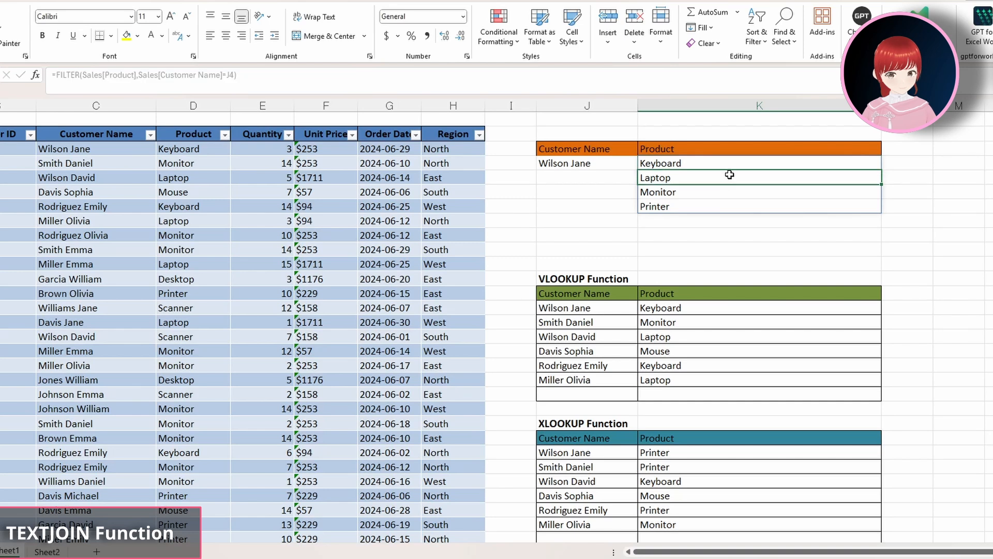
{"action": "left_click", "coordinate": [725, 162]}
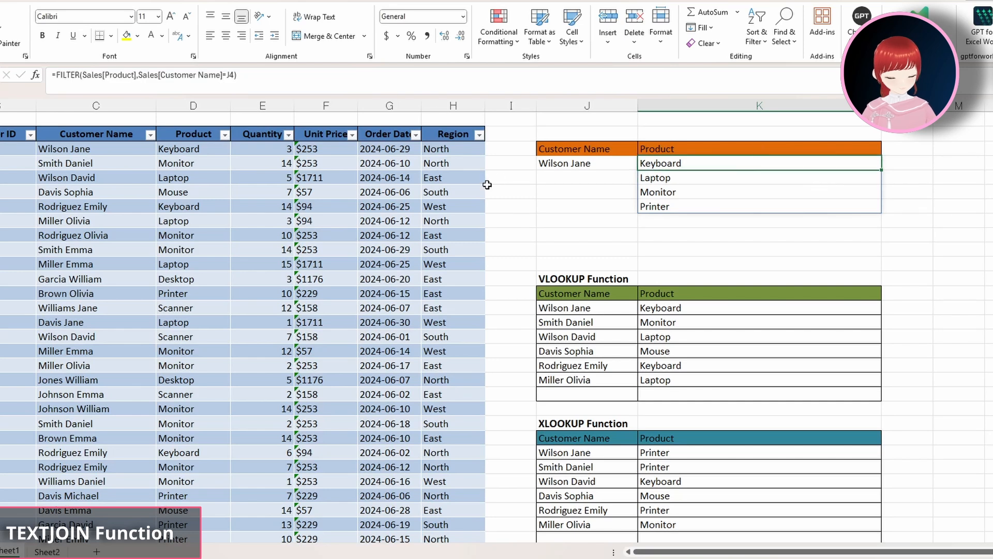
Insert the TEXTJOIN function in front of FILTER in K4's formula
{"action": "double_click", "coordinate": [654, 163]}
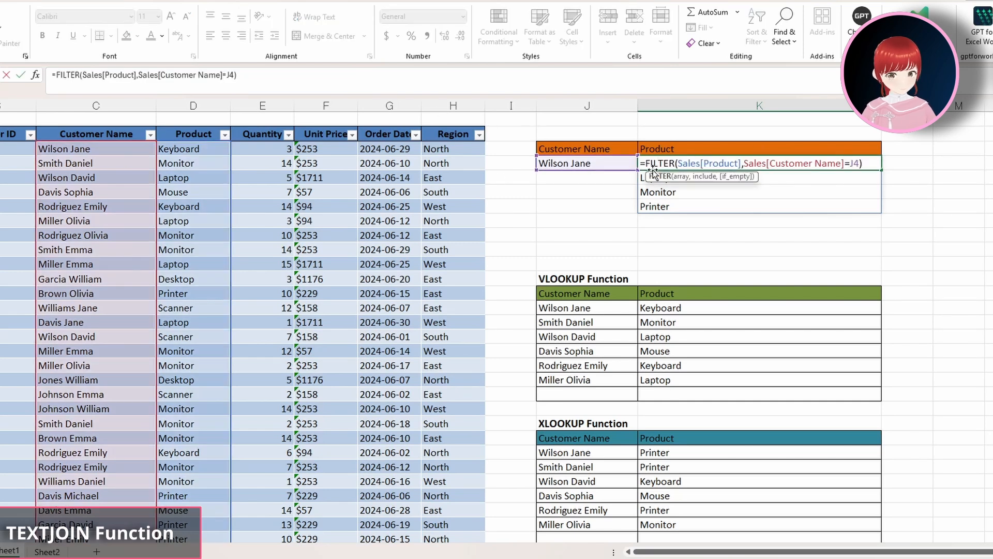
{"action": "left_click", "coordinate": [646, 163]}
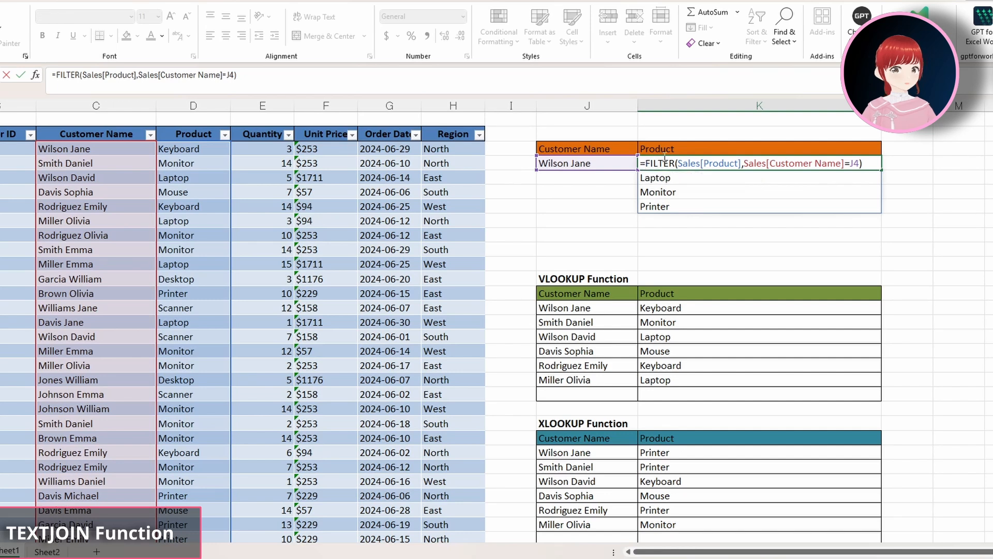
{"action": "type", "text": "T"}
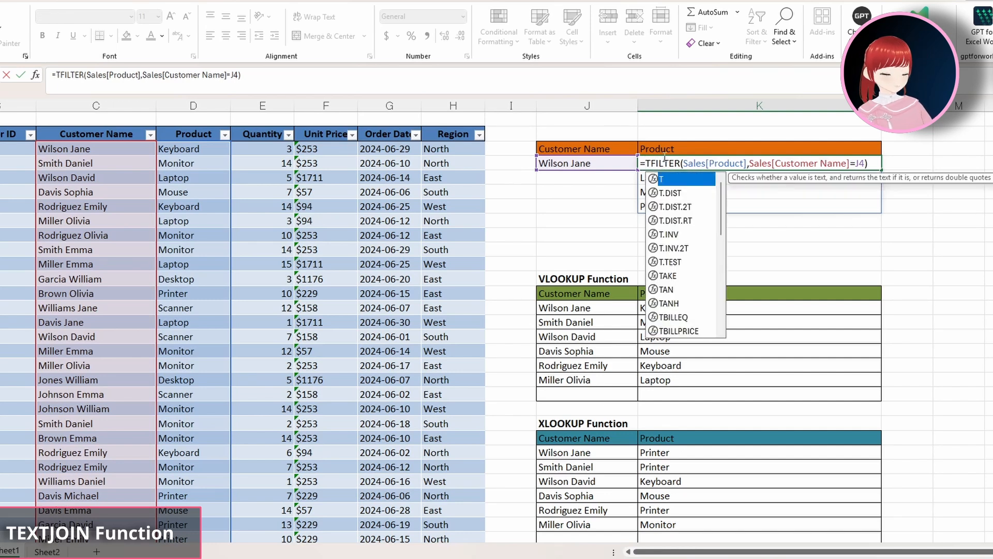
{"action": "type", "text": "E"}
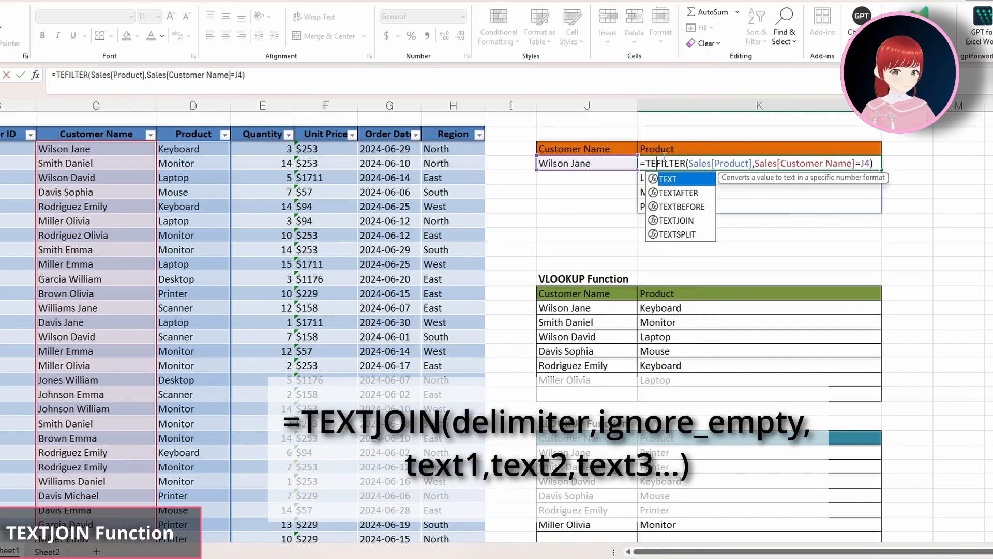
{"action": "type", "text": "XT"}
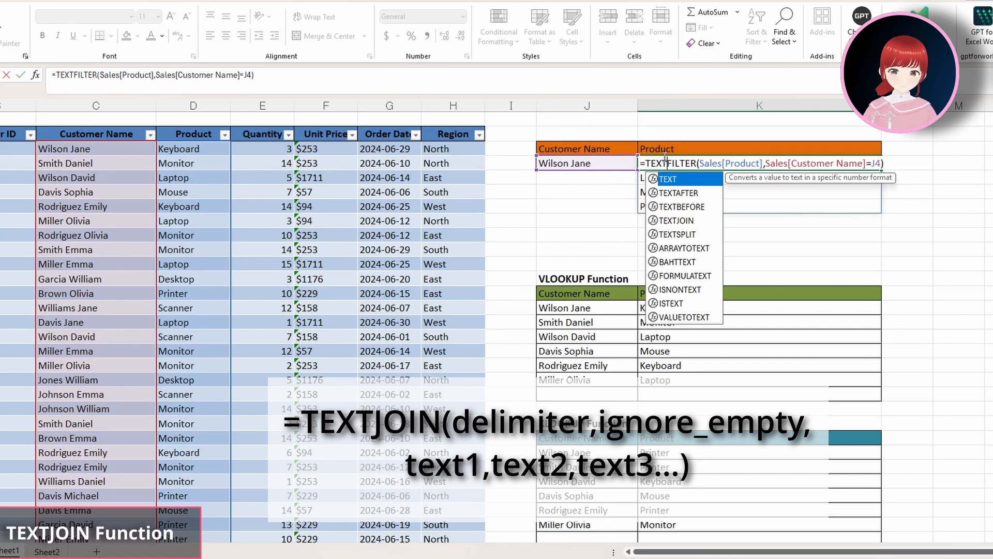
{"action": "key", "text": "Down"}
{"action": "key", "text": "Down"}
{"action": "key", "text": "Down"}
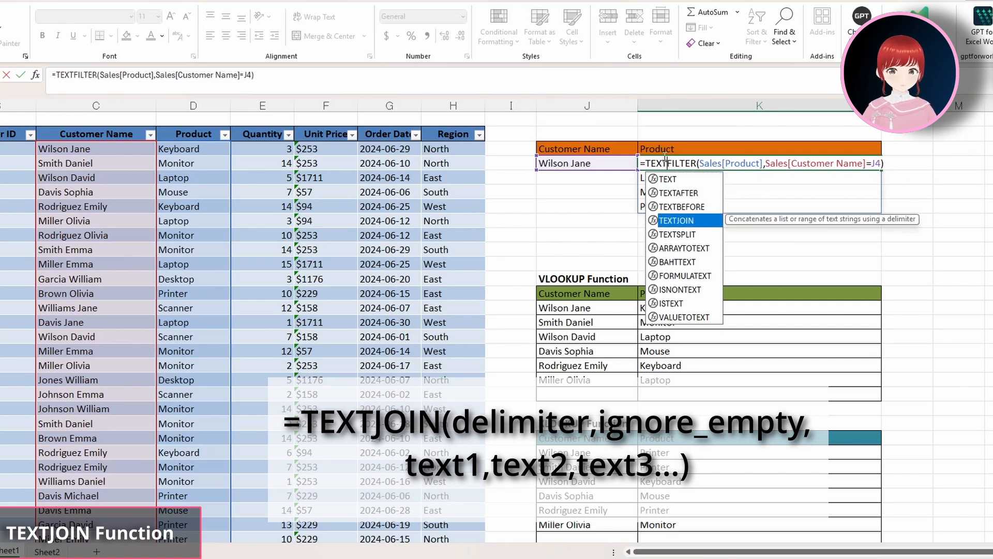
{"action": "key", "text": "Tab"}
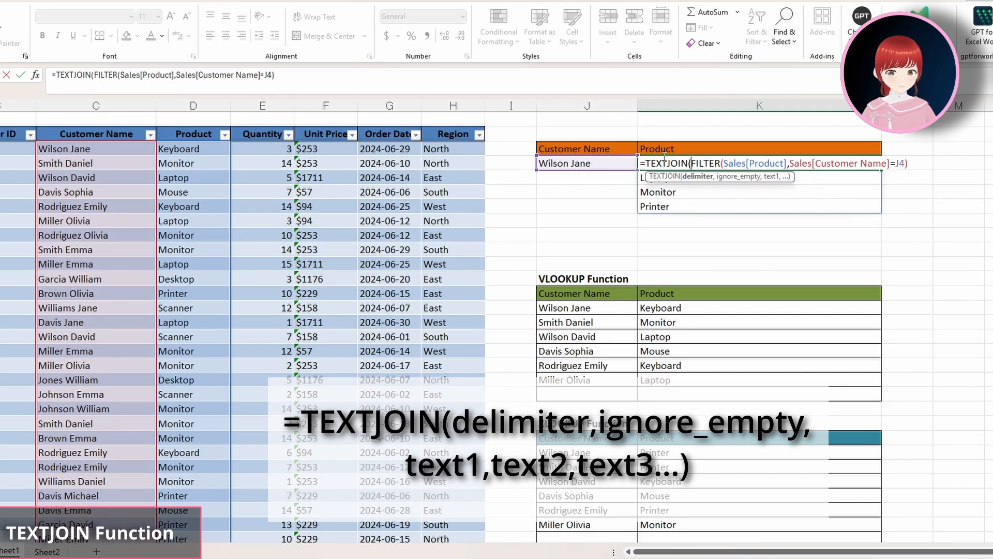
Set the TEXTJOIN delimiter to "," and its ignore_empty argument to TRUE, ahead of the FILTER function
{"action": "type", "text": "\""}
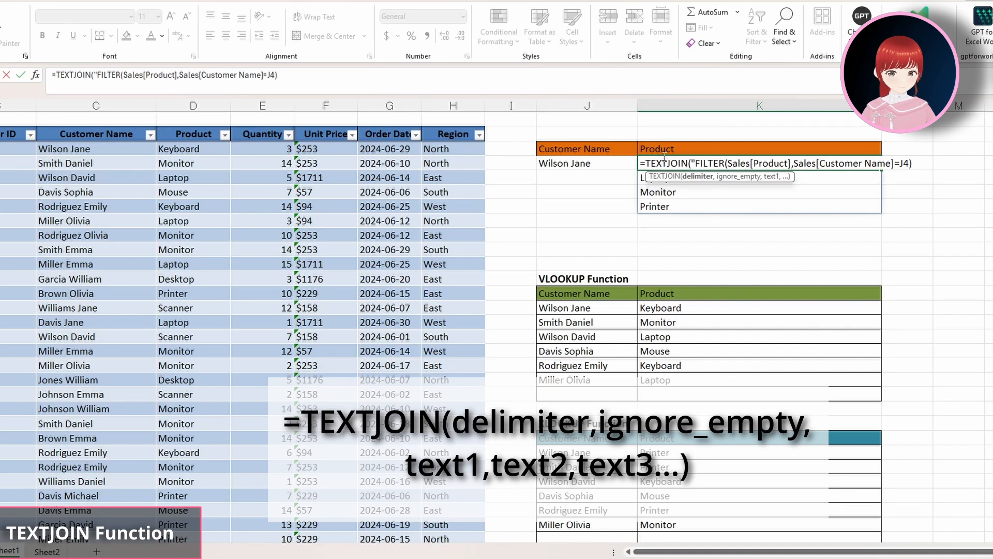
{"action": "type", "text": ",\""}
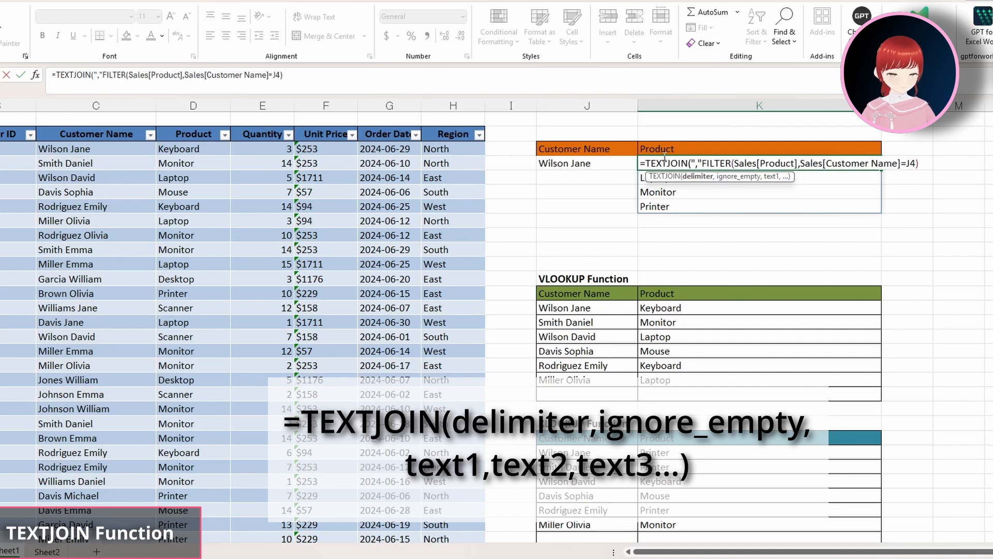
{"action": "type", "text": ","}
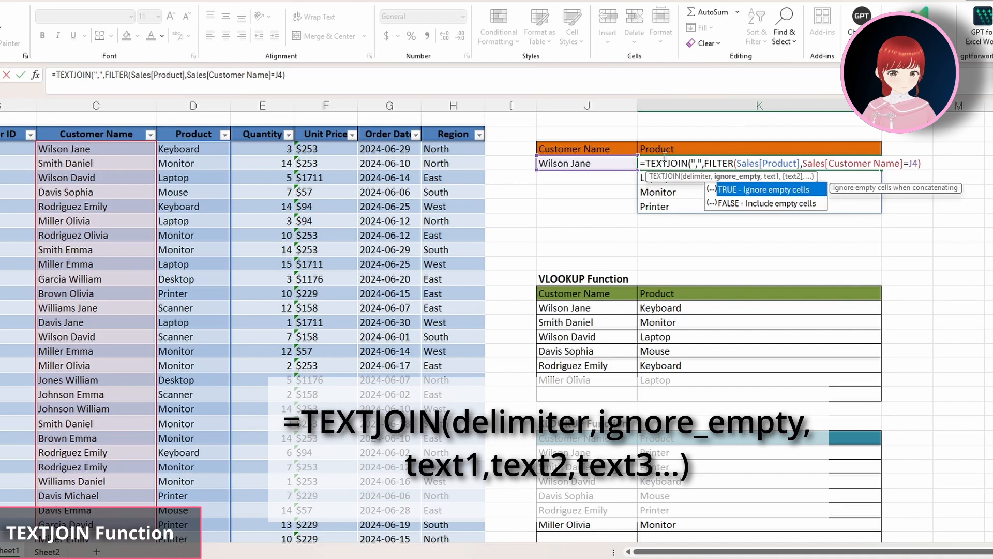
{"action": "key", "text": "Down"}
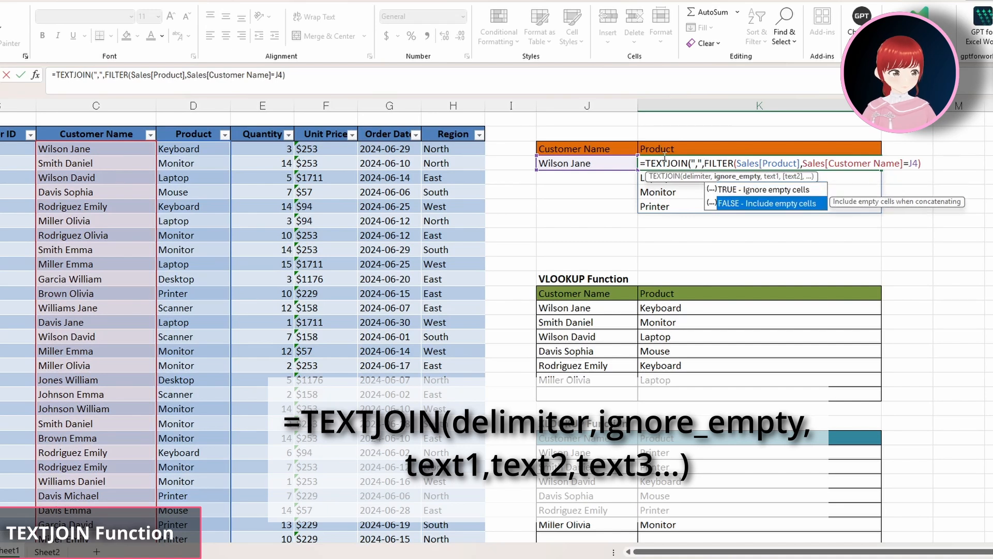
{"action": "key", "text": "Up"}
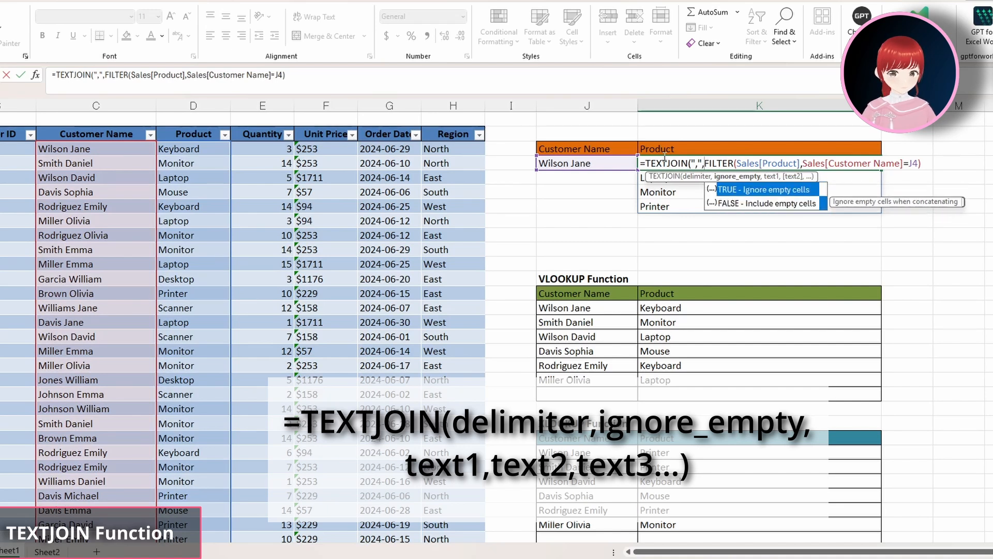
{"action": "key", "text": "Down"}
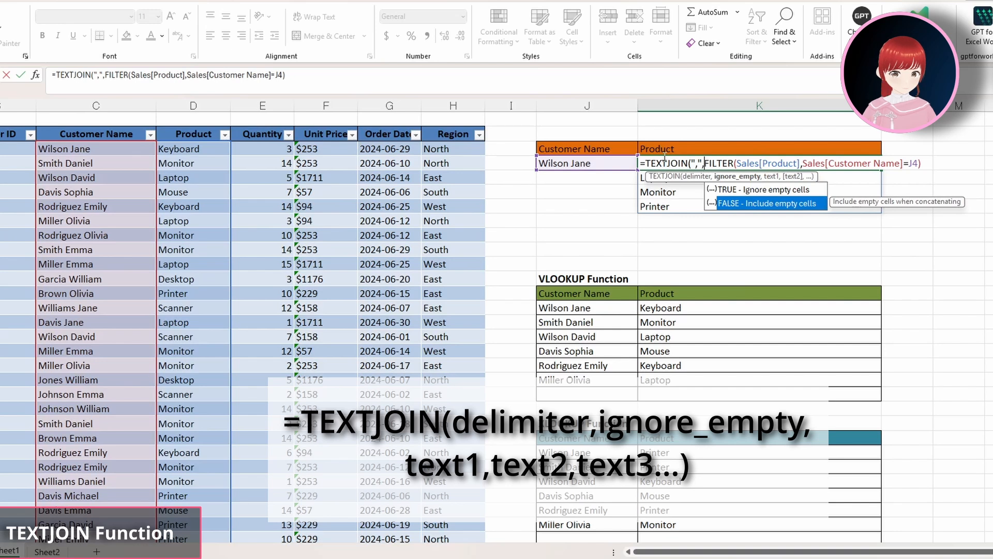
{"action": "key", "text": "Up"}
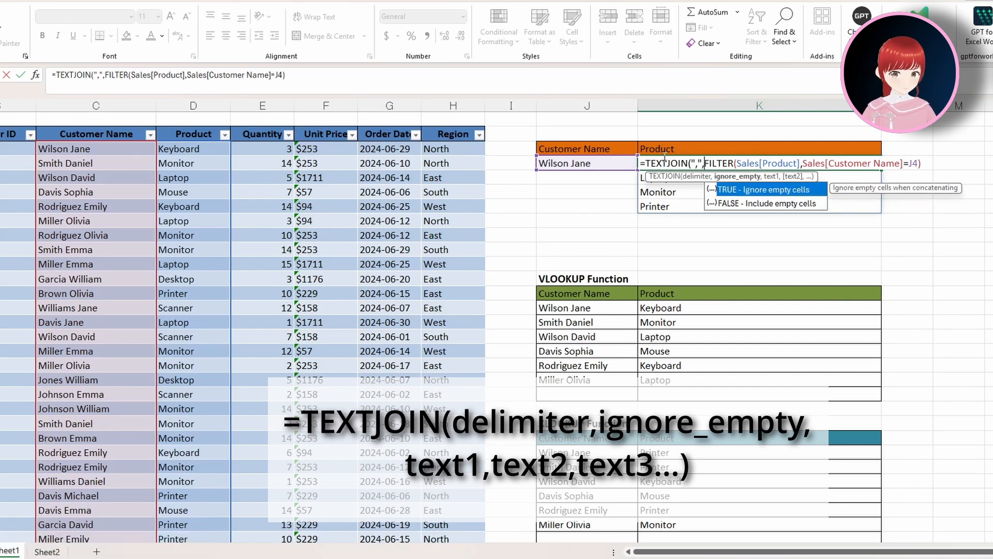
{"action": "key", "text": "Tab"}
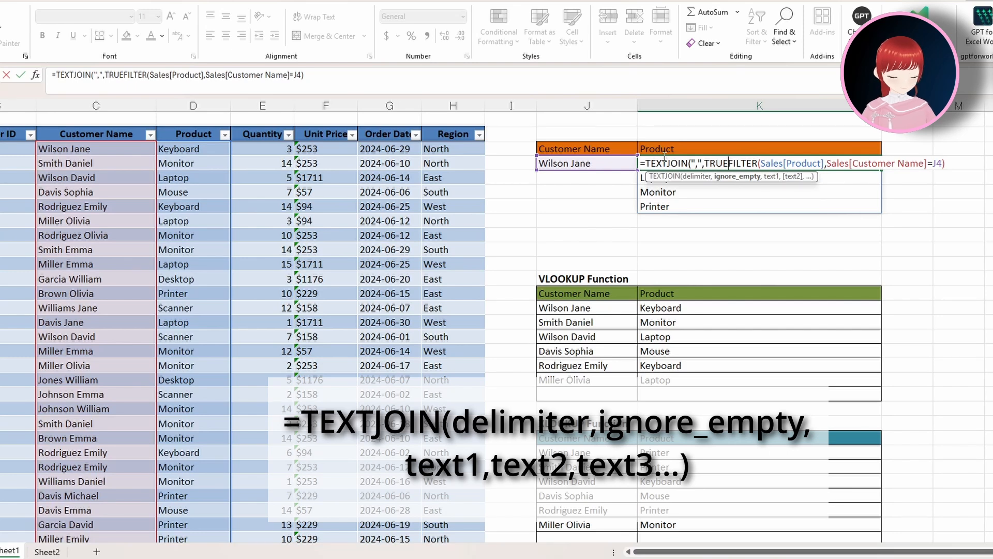
{"action": "type", "text": ","}
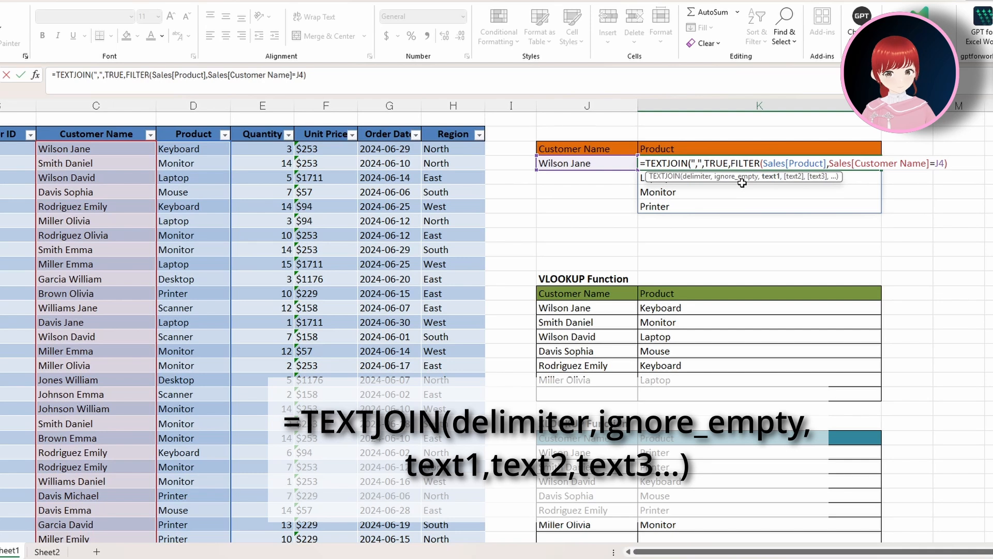
Enclose FILTER in parentheses as TEXTJOIN's text1 argument, close and enter the formula, and reselect K4
{"action": "type", "text": "("}
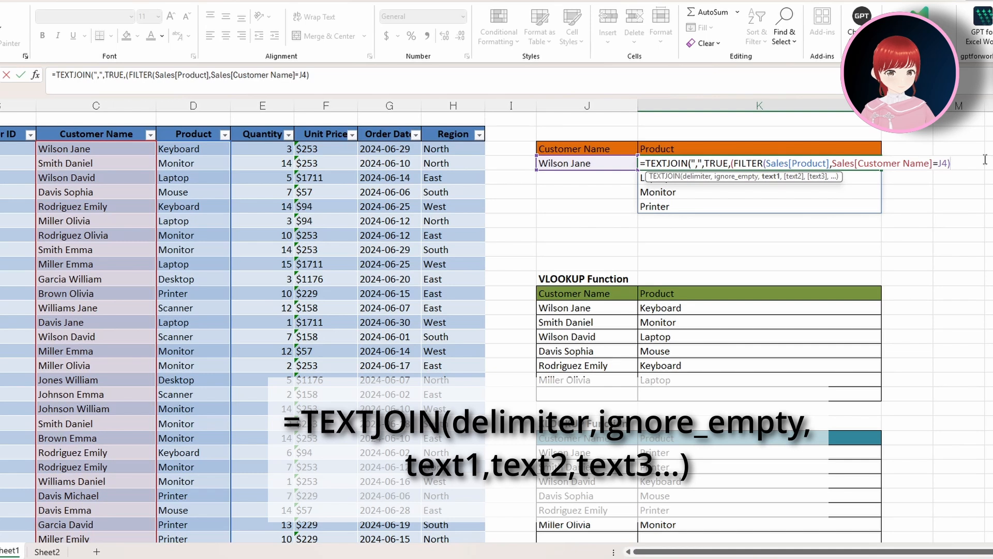
{"action": "type", "text": ")"}
{"action": "key", "text": "Return"}
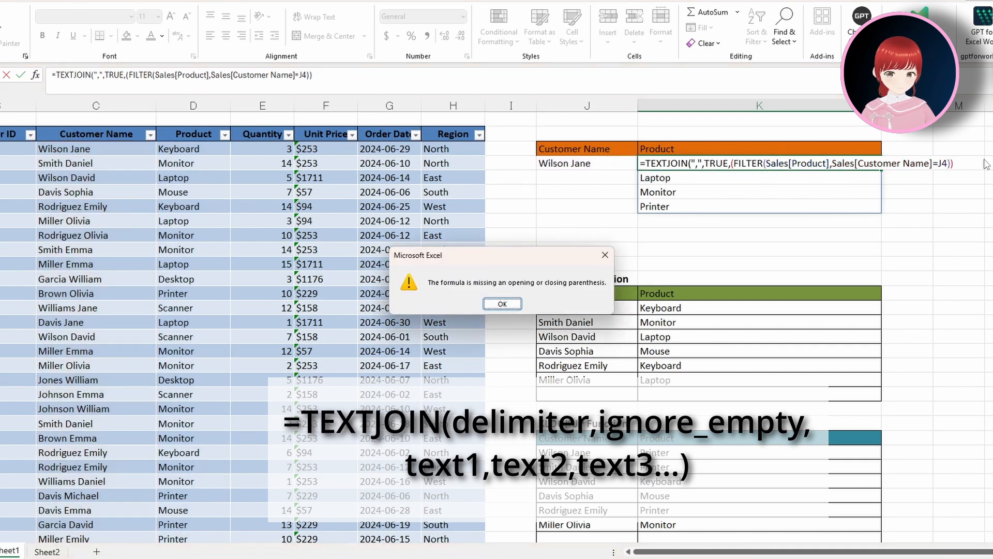
{"action": "left_click", "coordinate": [500, 305]}
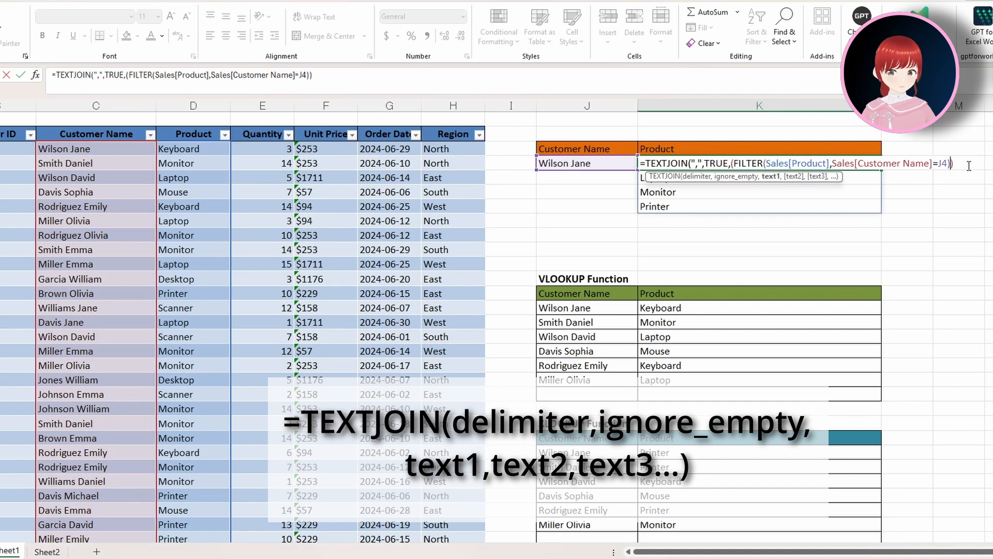
{"action": "type", "text": ")"}
{"action": "key", "text": "Return"}
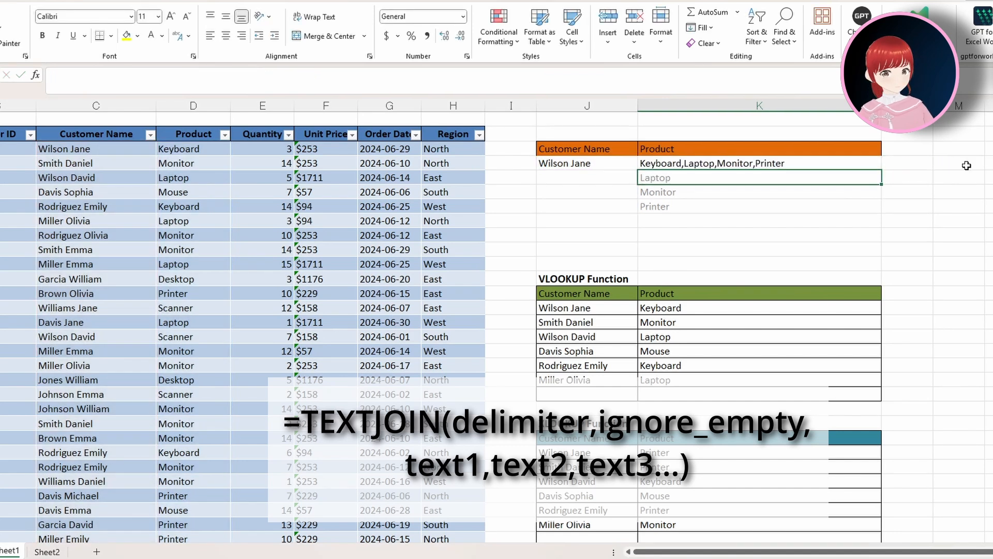
{"action": "left_click", "coordinate": [860, 164]}
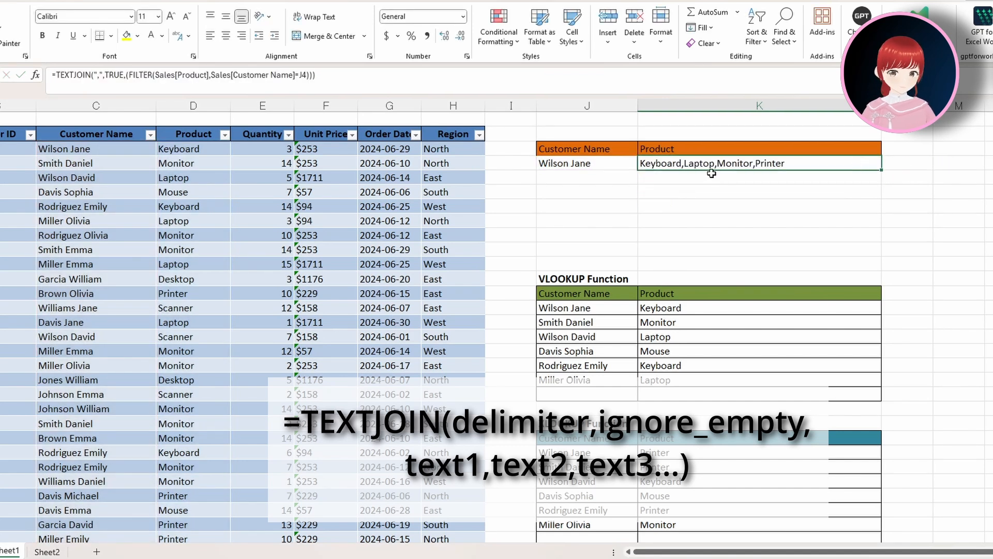
Copy the five customer names in J15:J19 of the VLOOKUP table into the orange table, starting at J5
{"action": "left_click_drag", "start_coordinate": [560, 323], "coordinate": [556, 381]}
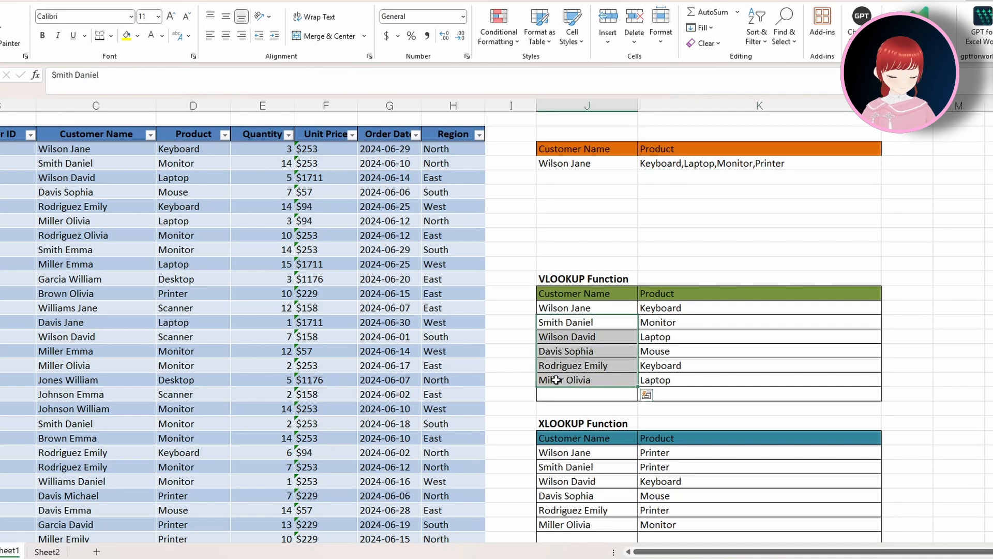
{"action": "key", "text": "ctrl+c"}
{"action": "left_click", "coordinate": [576, 183]}
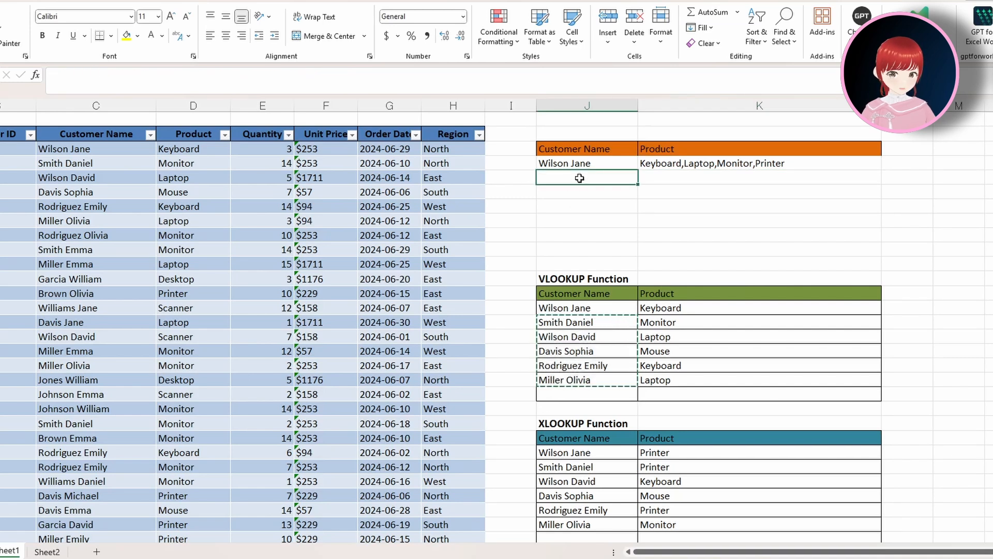
{"action": "key", "text": "ctrl+v"}
Apply all borders to the orange table's range J4:K9
{"action": "left_click", "coordinate": [698, 164]}
{"action": "left_click_drag", "start_coordinate": [634, 161], "coordinate": [785, 235]}
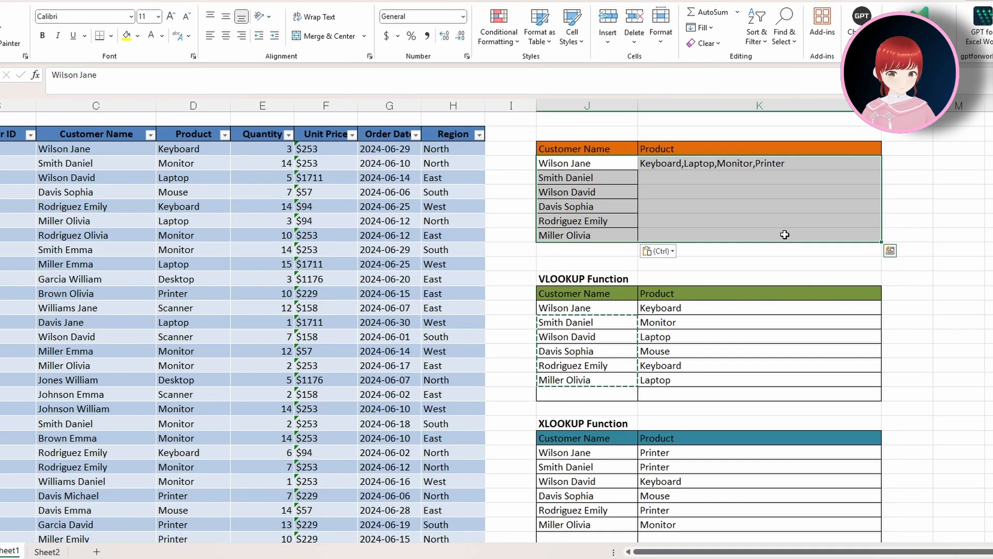
{"action": "key", "text": "ctrl+1"}
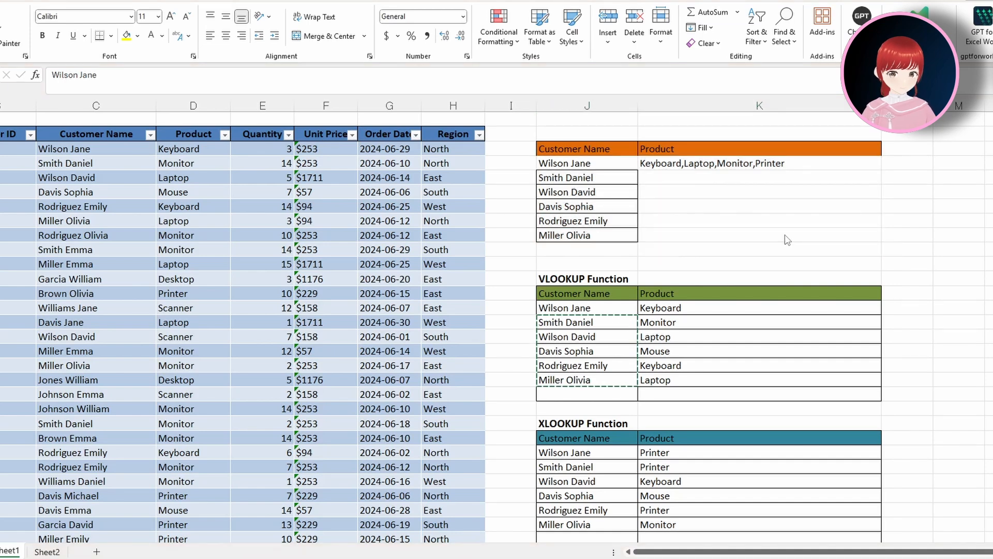
{"action": "key", "text": "Escape"}
{"action": "key", "text": "alt"}
{"action": "key", "text": "h"}
{"action": "key", "text": "b"}
{"action": "key", "text": "a"}
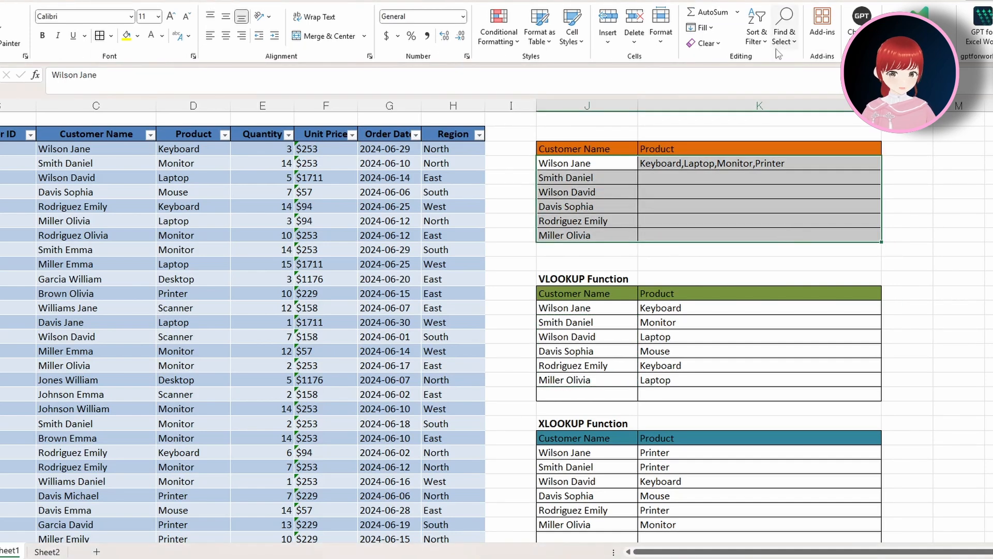
Fill the TEXTJOIN formula from K4 down to K9 for the remaining customers
{"action": "left_click", "coordinate": [739, 164]}
{"action": "left_click_drag", "start_coordinate": [881, 170], "coordinate": [882, 239]}
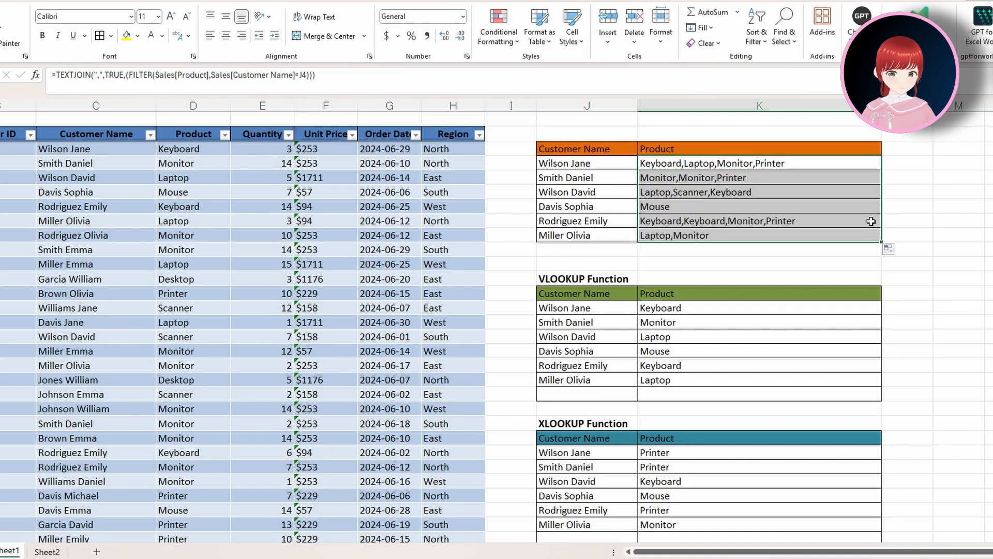
{"action": "left_click", "coordinate": [872, 222]}
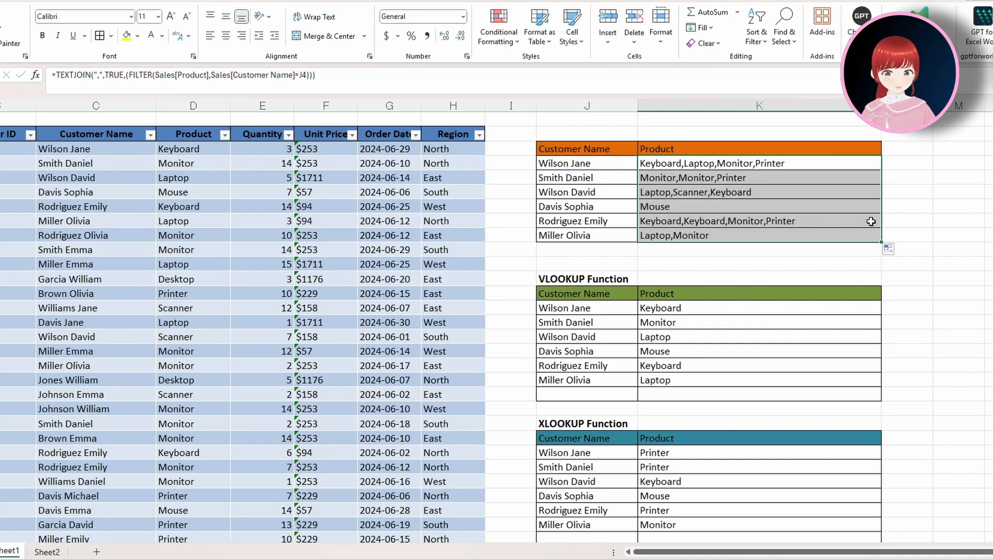
{"action": "left_click", "coordinate": [872, 218]}
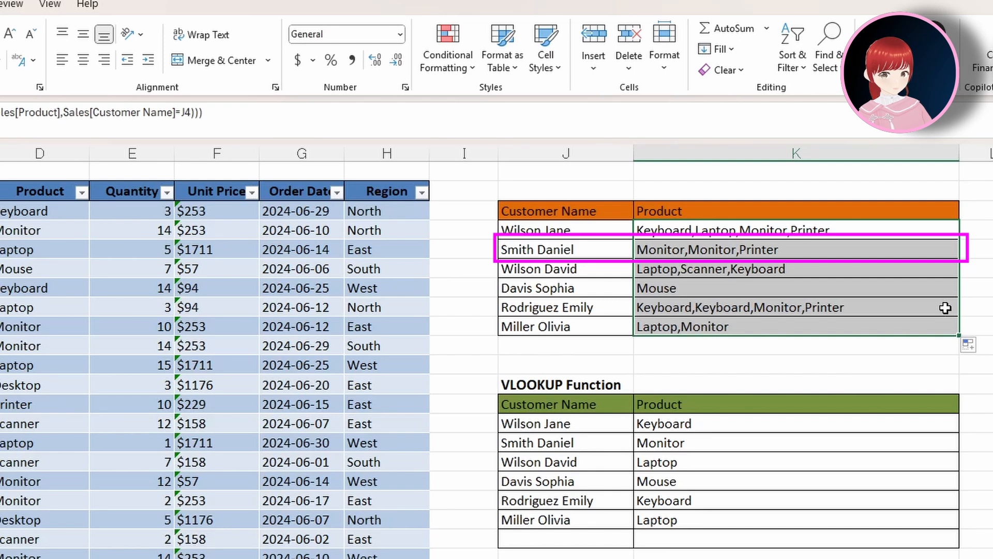
{"action": "left_click", "coordinate": [945, 308]}
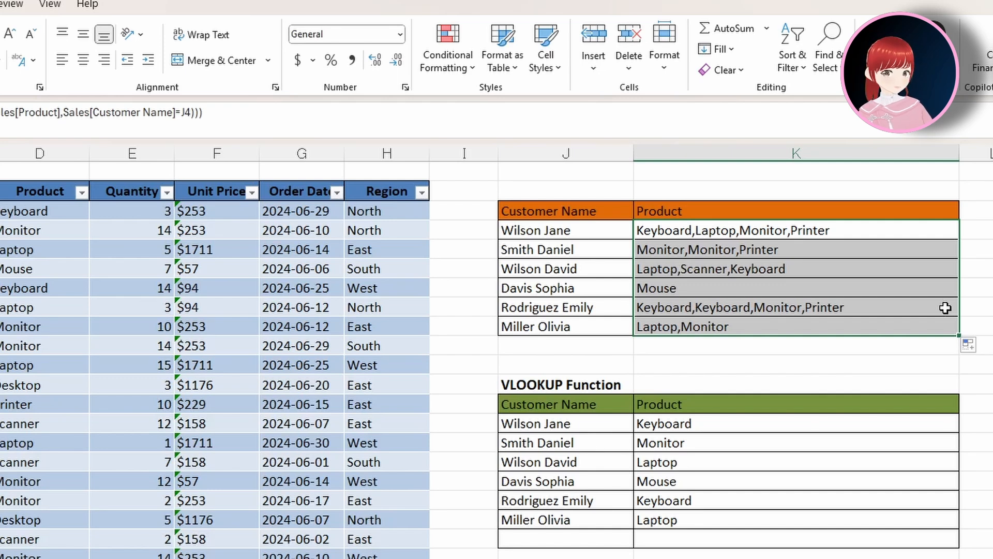
{"action": "left_click", "coordinate": [945, 308]}
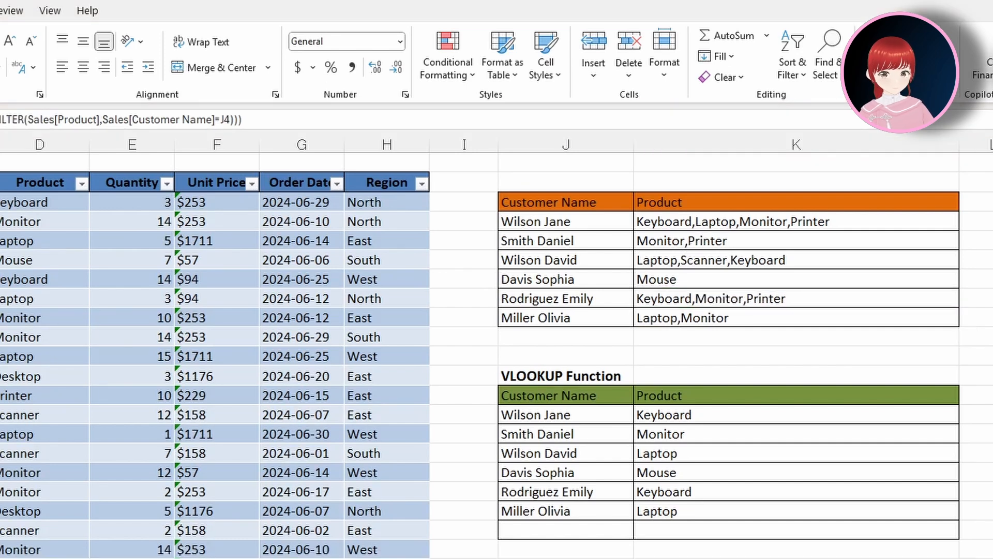
Open the TEXTJOIN formula in K4 for editing
{"action": "left_click", "coordinate": [771, 221]}
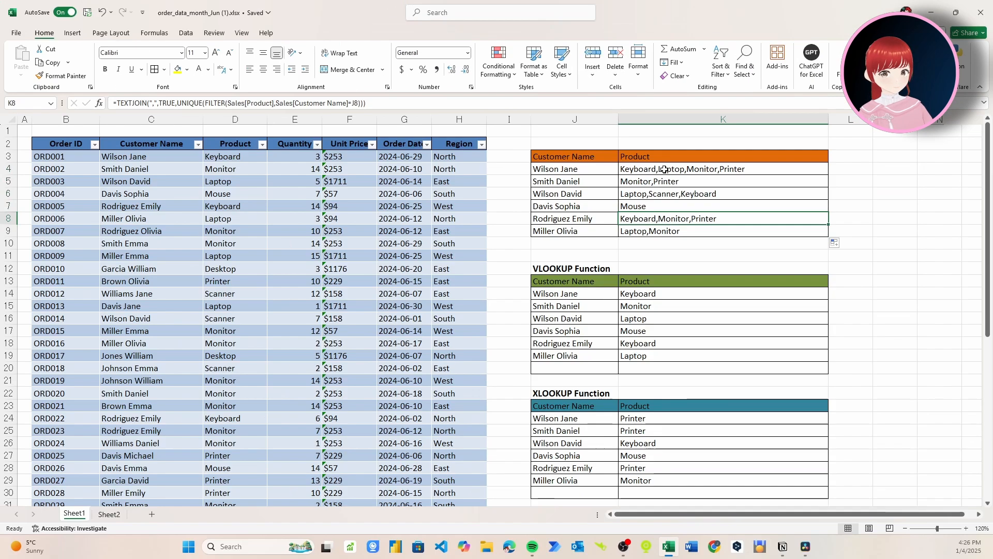
{"action": "left_click", "coordinate": [705, 223]}
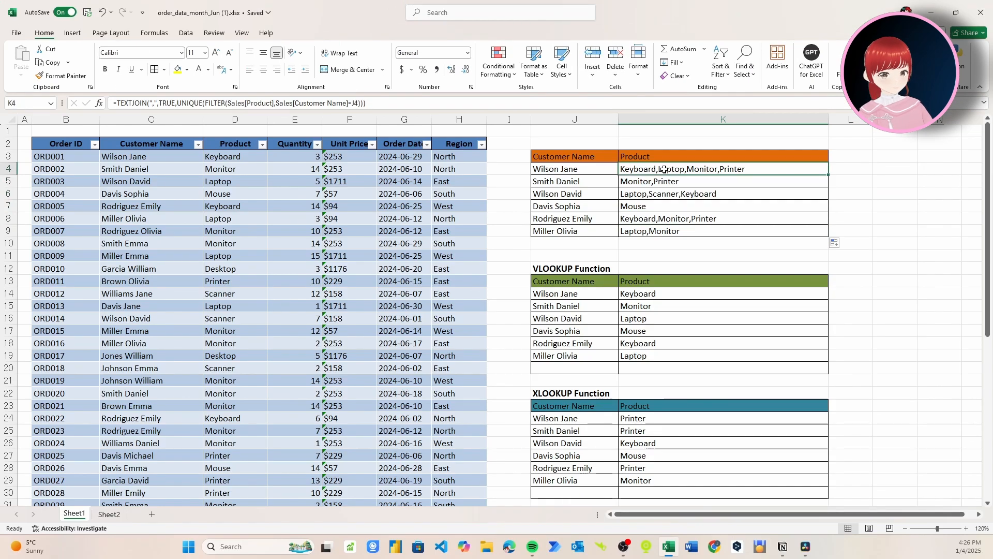
{"action": "double_click", "coordinate": [665, 170]}
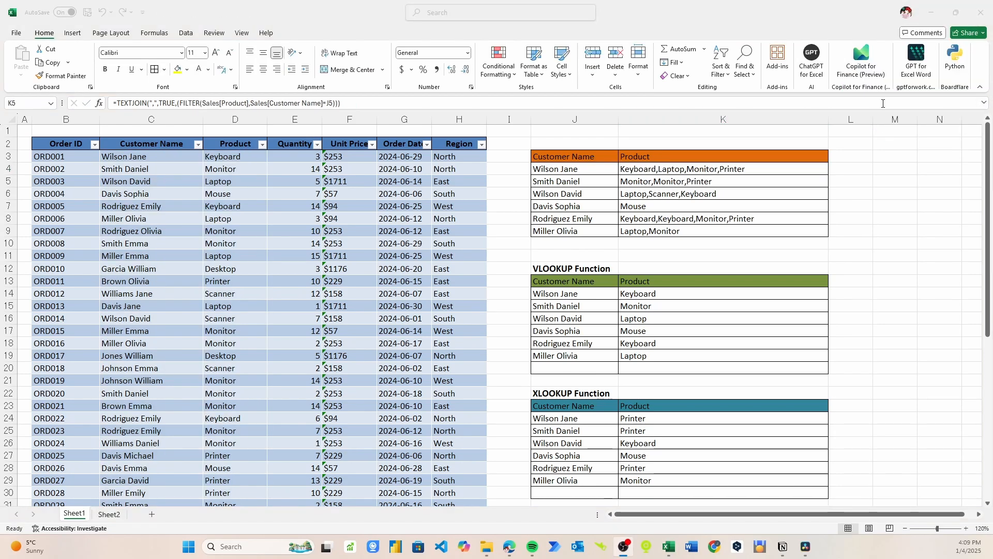
Wrap the FILTER part of the TEXTJOIN formula in K5 in the UNIQUE function and enter the formula
{"action": "left_click", "coordinate": [645, 182]}
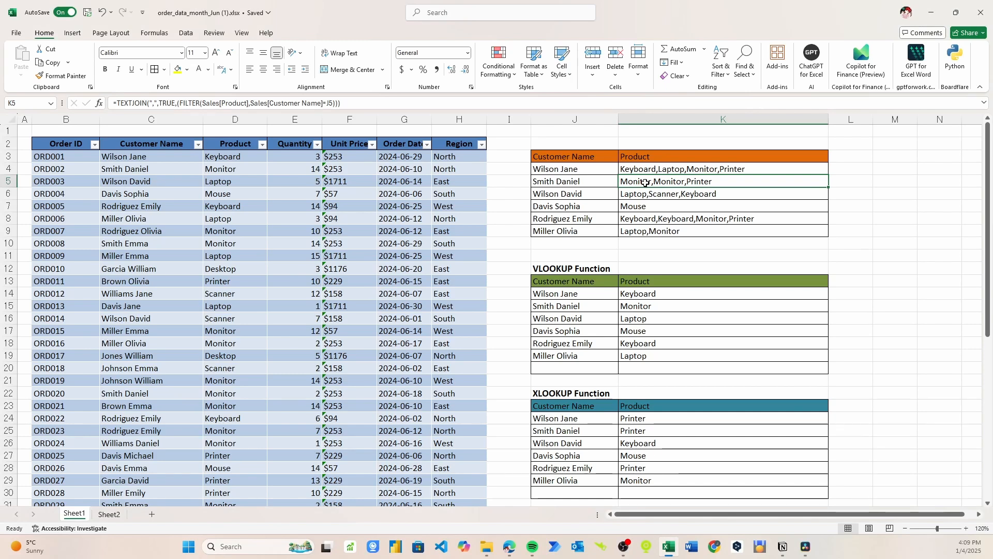
{"action": "double_click", "coordinate": [646, 182]}
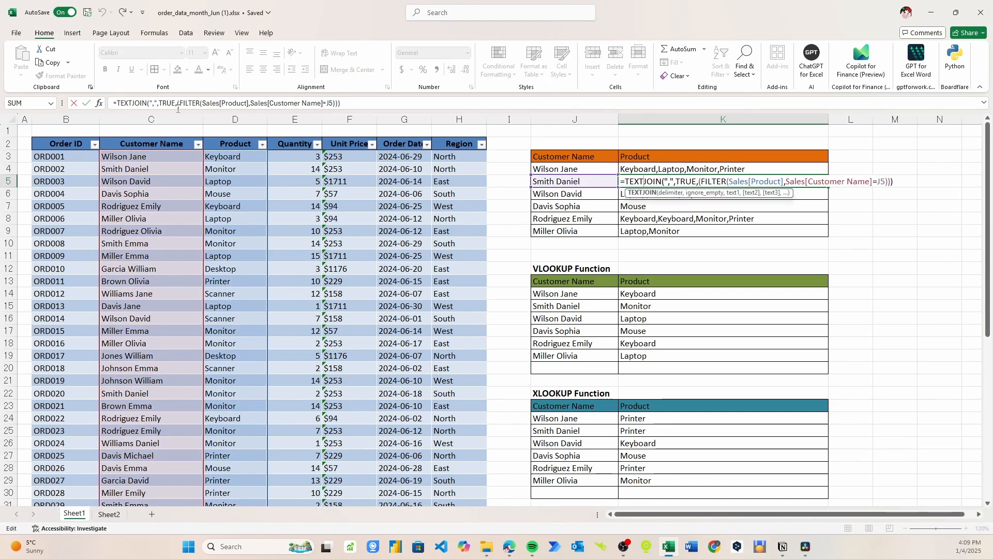
{"action": "left_click", "coordinate": [178, 102]}
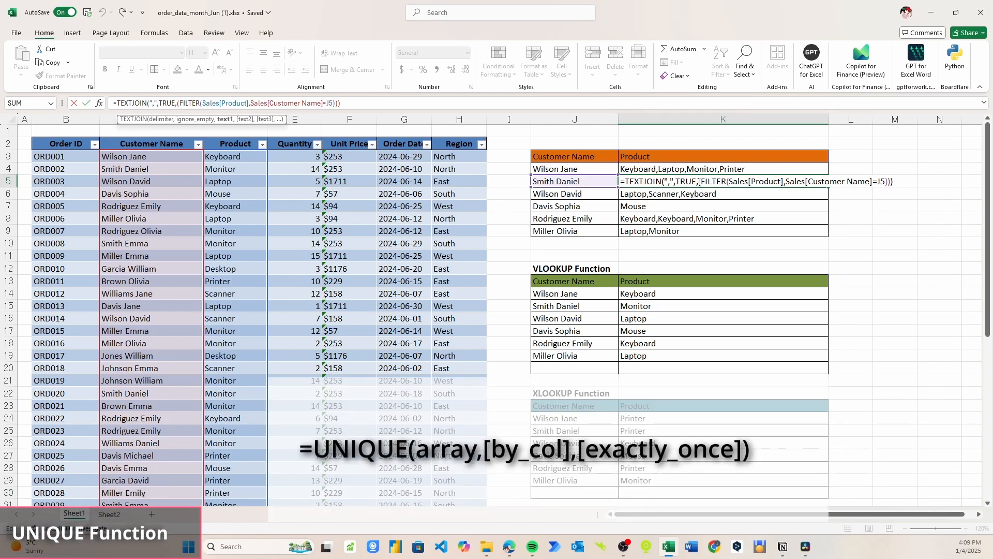
{"action": "left_click", "coordinate": [699, 181]}
{"action": "type", "text": "un"}
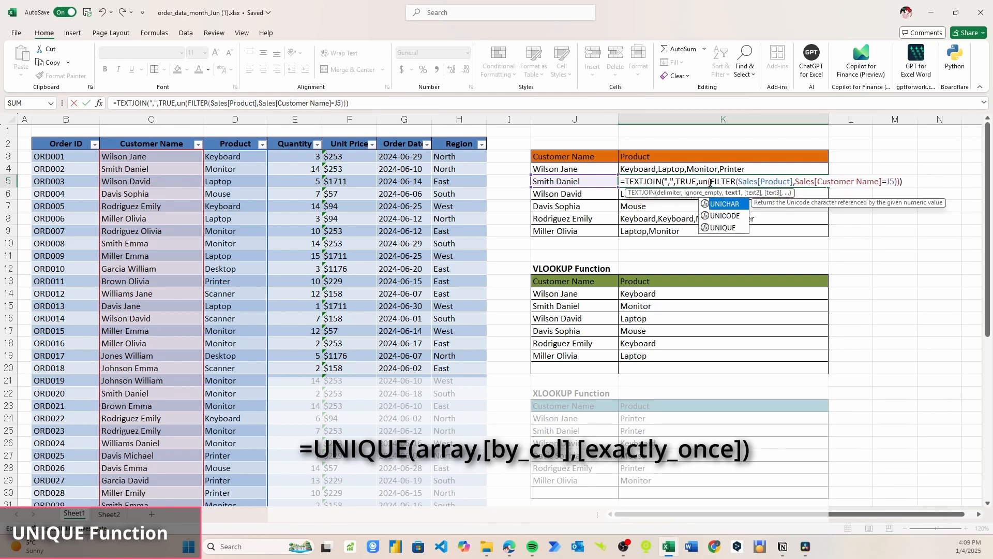
{"action": "key", "text": "Down"}
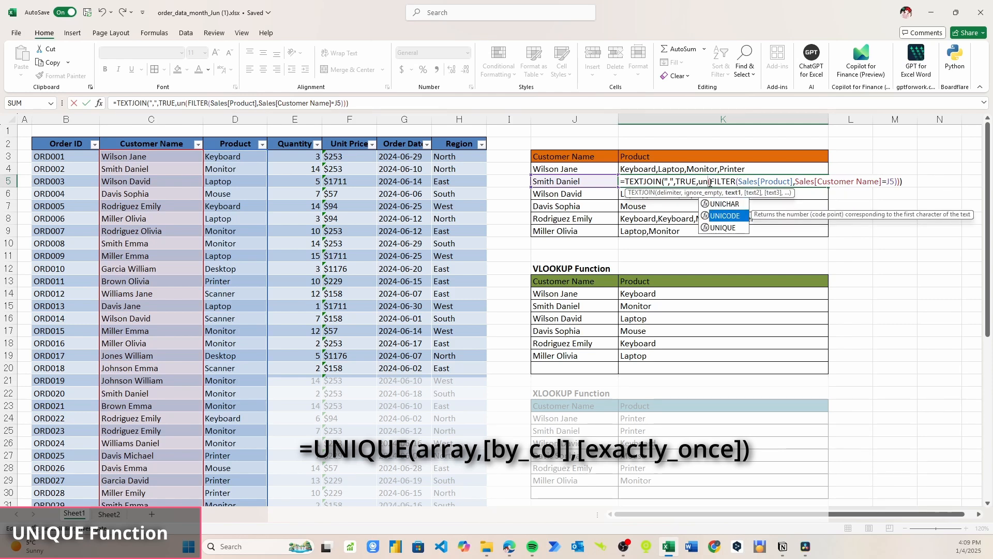
{"action": "key", "text": "Down"}
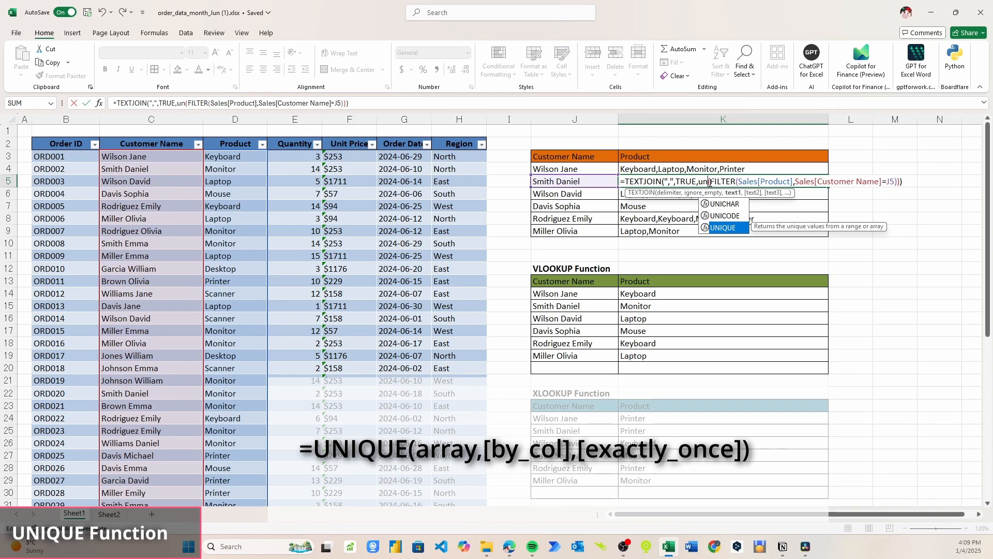
{"action": "key", "text": "Tab"}
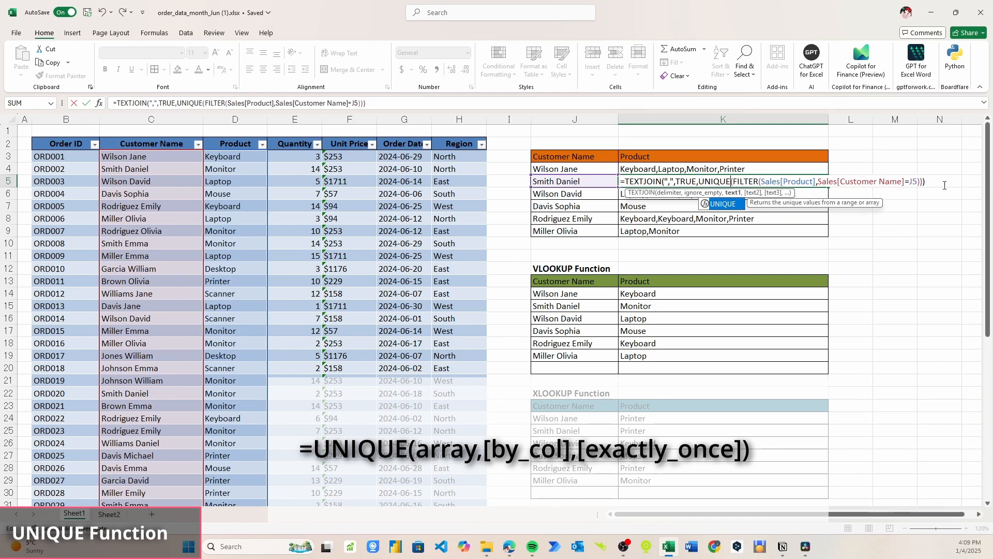
{"action": "key", "text": "Return"}
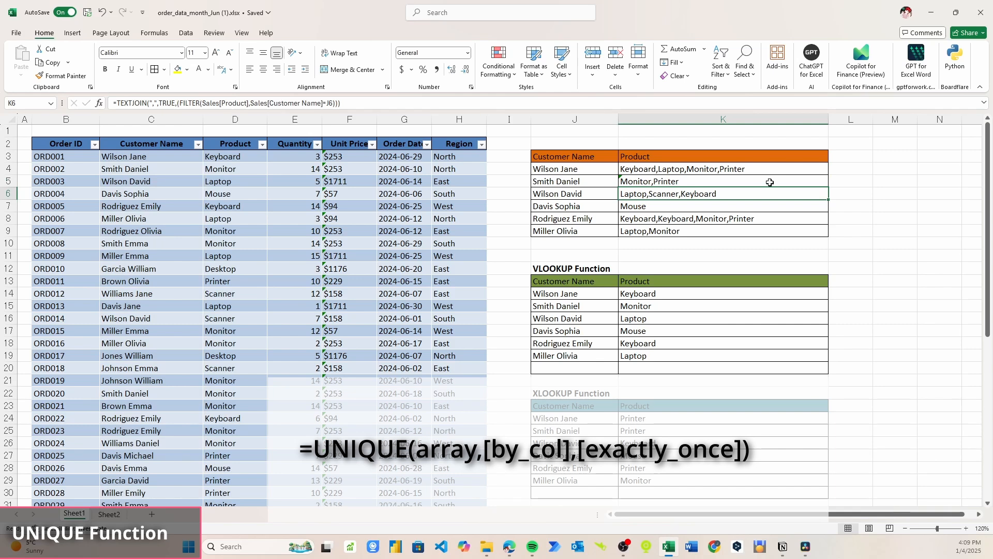
Fill the UNIQUE version of the formula from K5 down to K9 and up to K4
{"action": "left_click", "coordinate": [765, 183]}
{"action": "left_click_drag", "start_coordinate": [828, 186], "coordinate": [823, 230]}
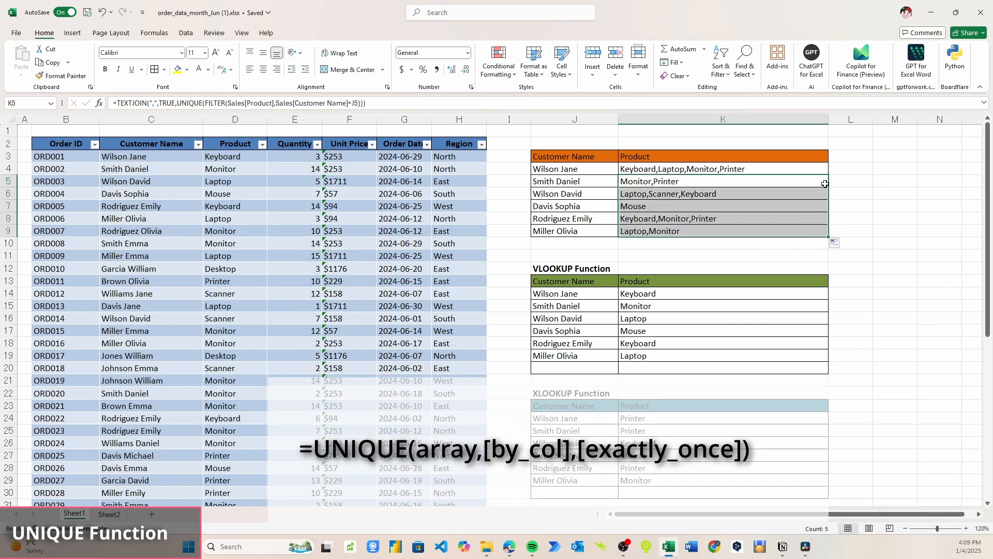
{"action": "left_click", "coordinate": [825, 183]}
{"action": "left_click_drag", "start_coordinate": [824, 184], "coordinate": [824, 175]}
{"action": "left_click", "coordinate": [815, 207]}
{"action": "left_click", "coordinate": [737, 183]}
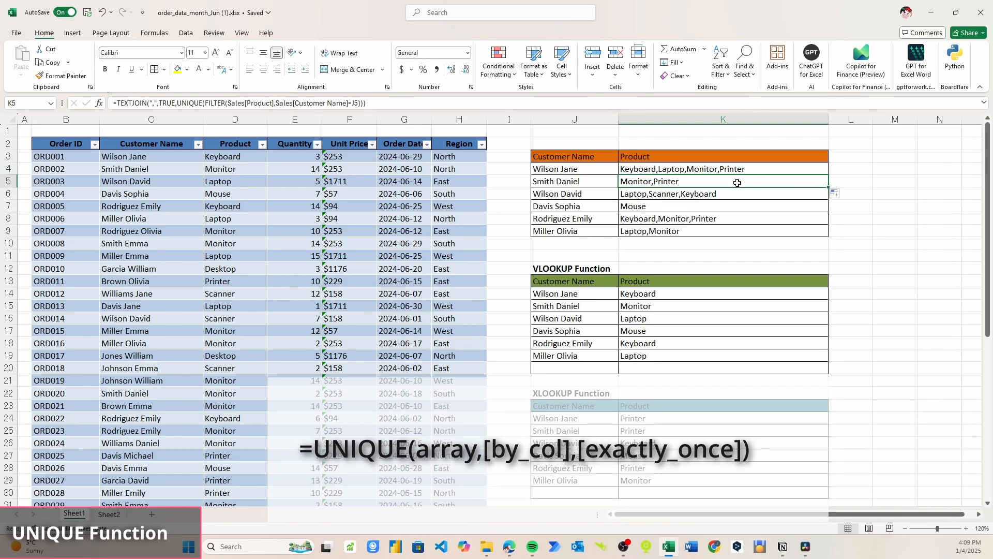
{"action": "left_click", "coordinate": [799, 209]}
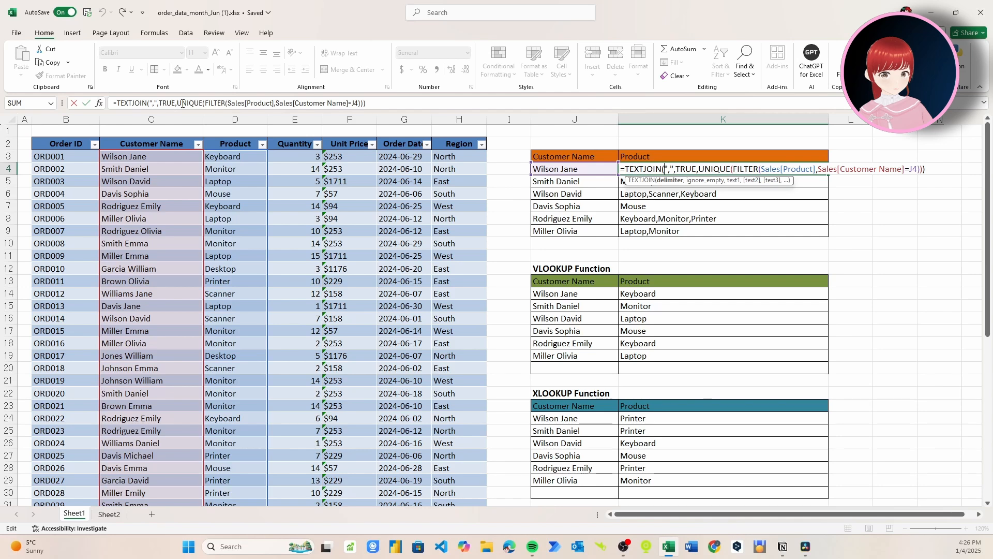
Wrap the UNIQUE part of the K4 formula in the SORT function, add its closing parenthesis and enter the formula
{"action": "left_click", "coordinate": [206, 101]}
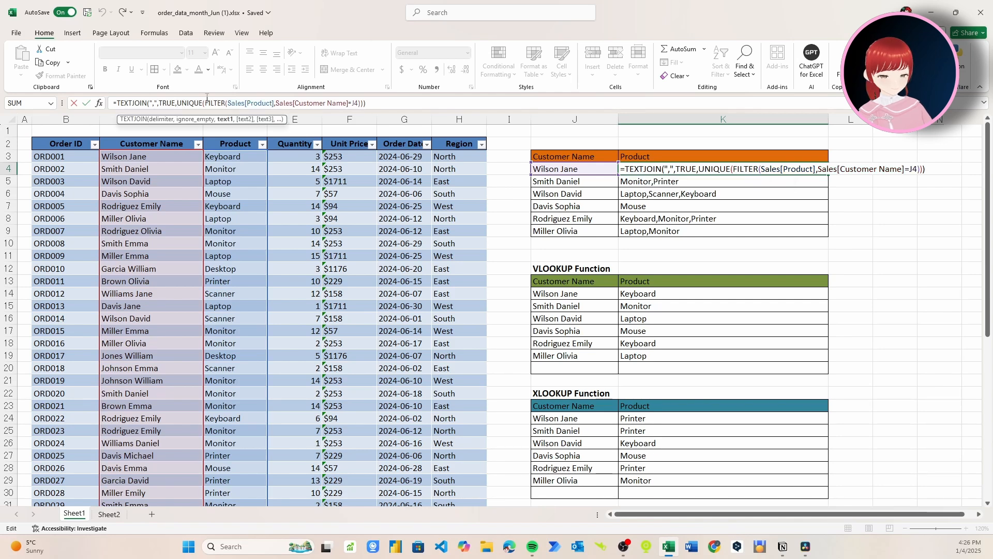
{"action": "type", "text": "S"}
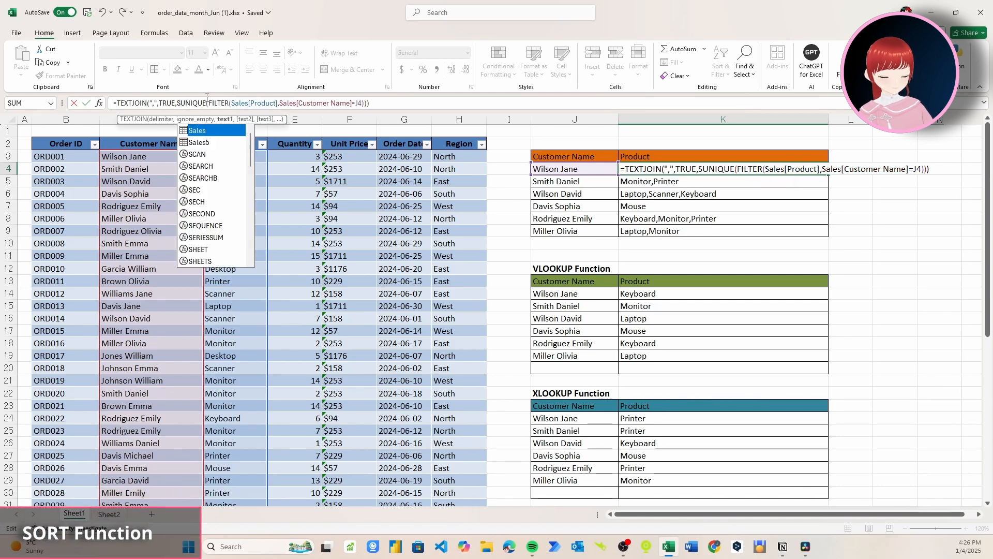
{"action": "type", "text": "O"}
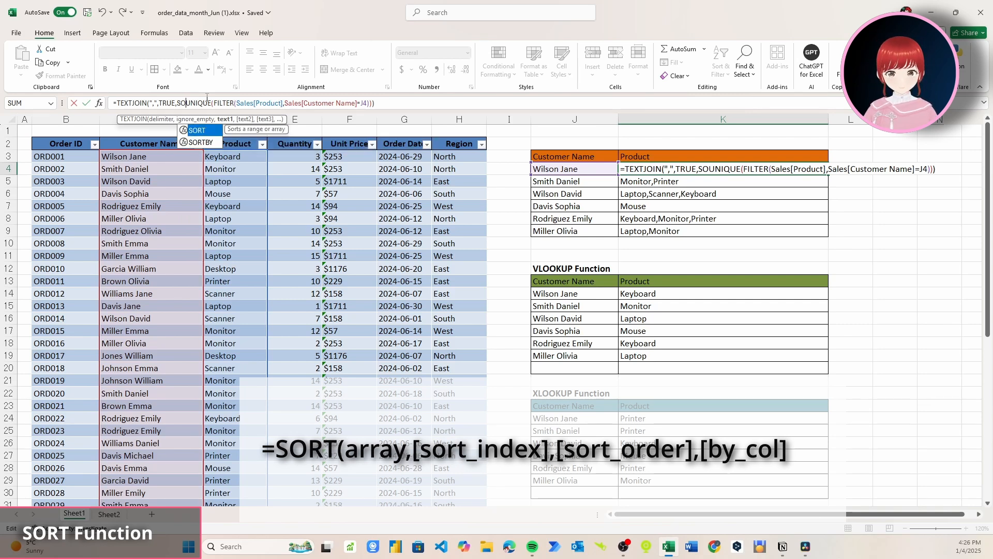
{"action": "key", "text": "Tab"}
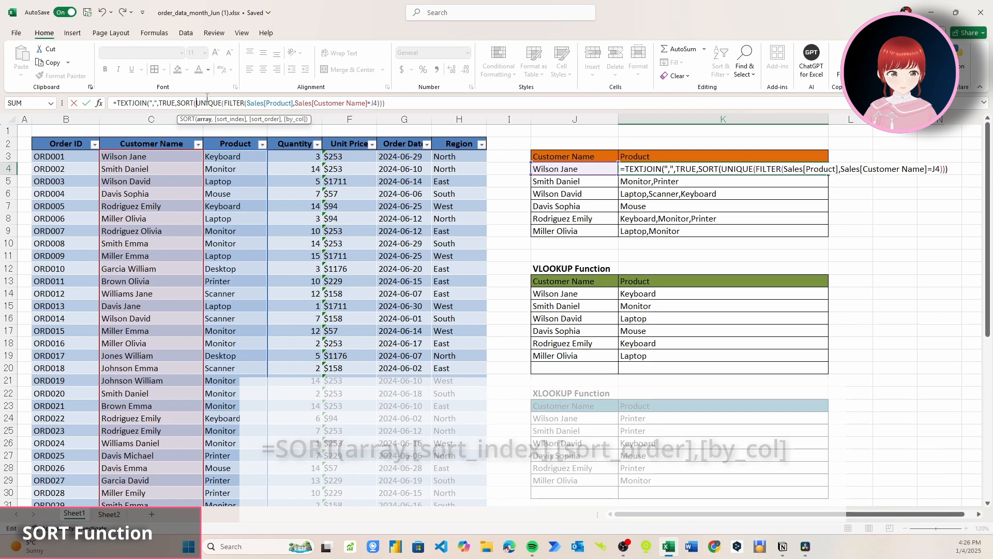
{"action": "left_click", "coordinate": [407, 103]}
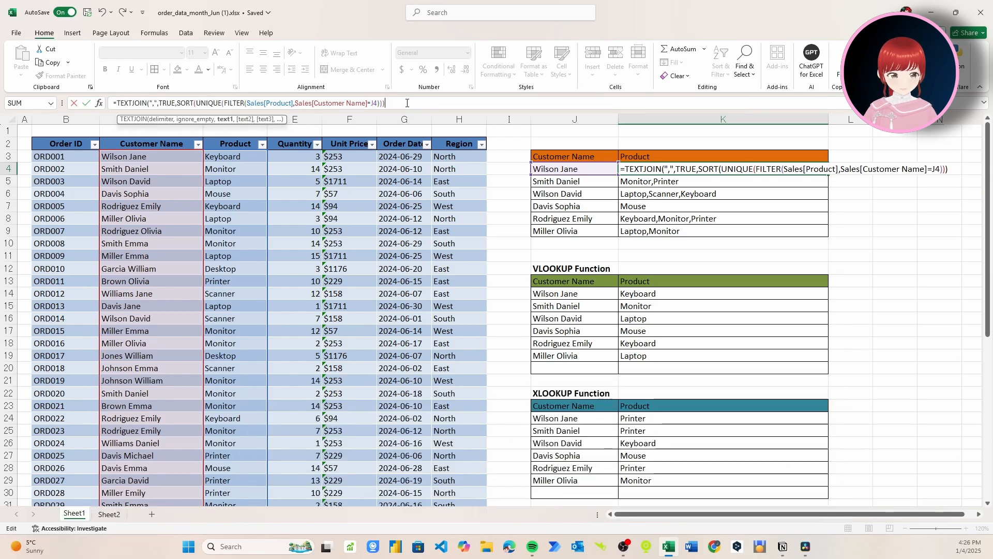
{"action": "type", "text": ")"}
{"action": "key", "text": "Return"}
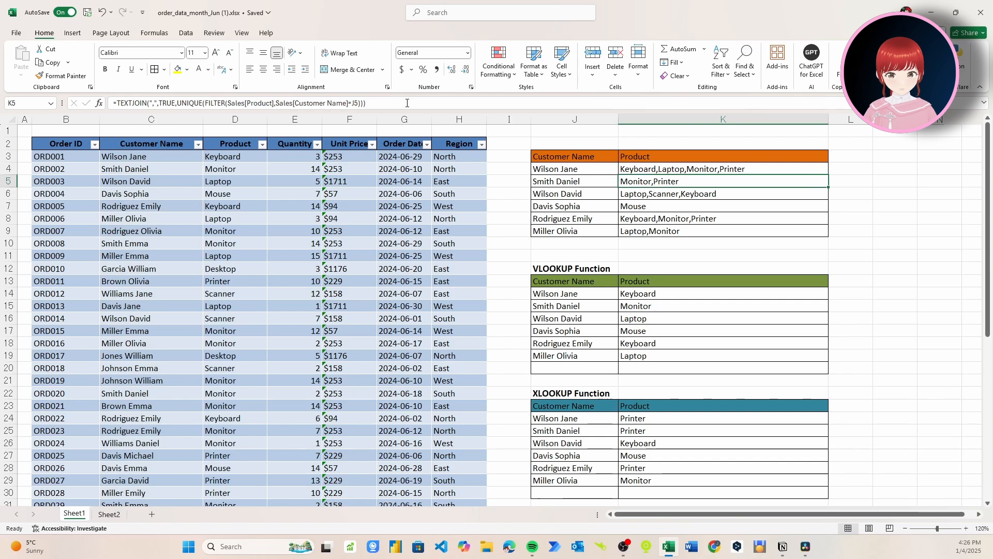
Fill the SORT version of the formula from K4 down to K9
{"action": "left_click", "coordinate": [796, 169]}
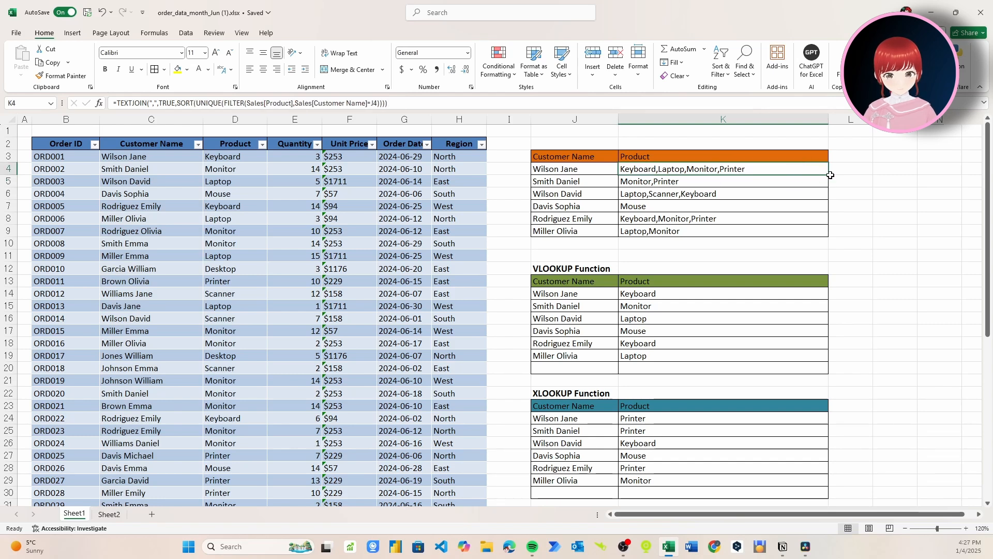
{"action": "left_click_drag", "start_coordinate": [830, 175], "coordinate": [831, 239]}
{"action": "left_click", "coordinate": [780, 217]}
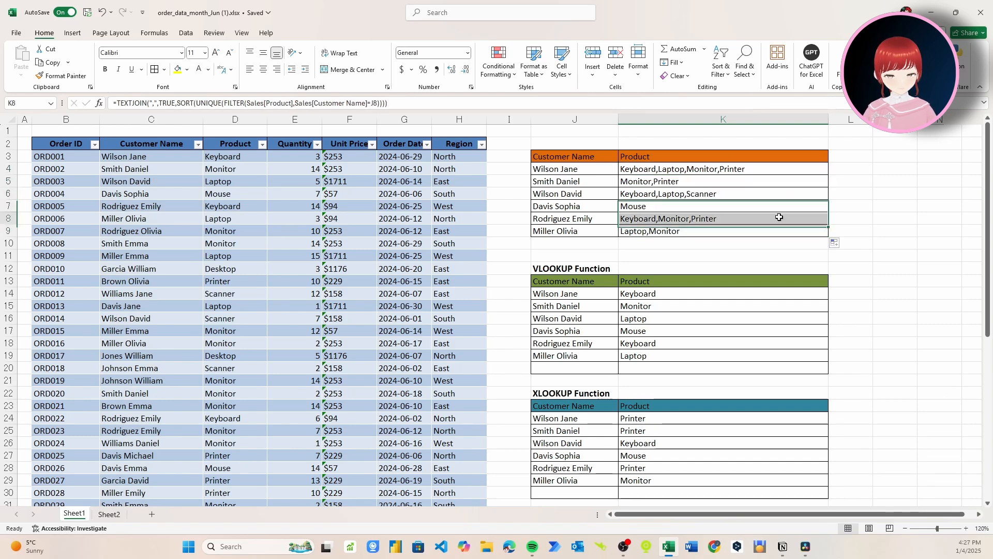
{"action": "left_click", "coordinate": [776, 241]}
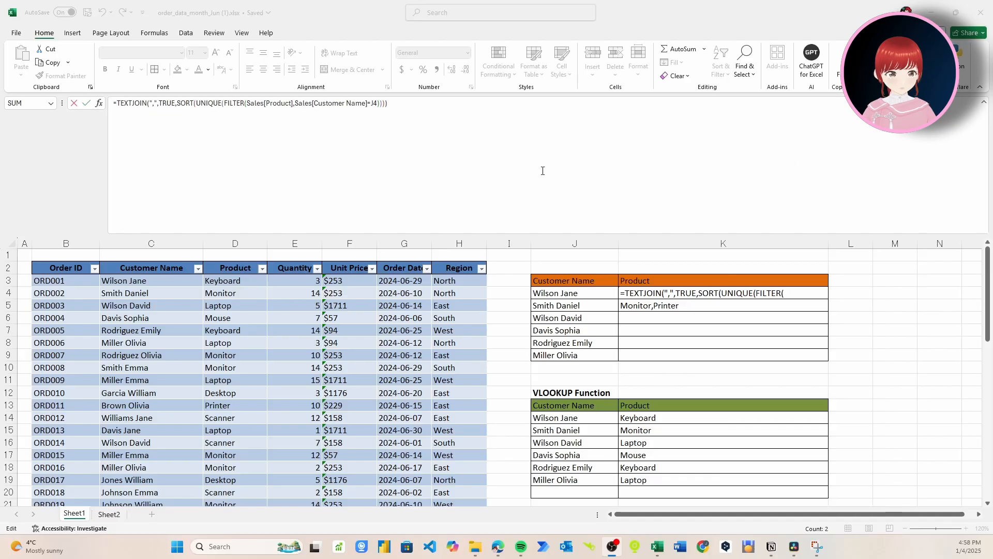
Insert line breaks in the K4 formula so the "," delimiter, TRUE and SORT( each start a new line
{"action": "left_click", "coordinate": [153, 104]}
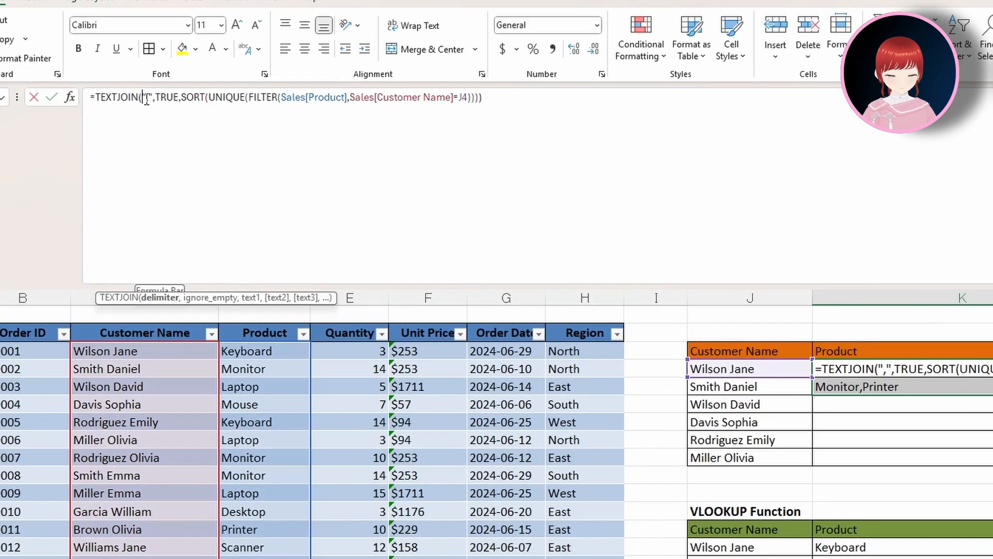
{"action": "key", "text": "alt+Return"}
{"action": "left_click", "coordinate": [104, 112]}
{"action": "key", "text": "alt+Return"}
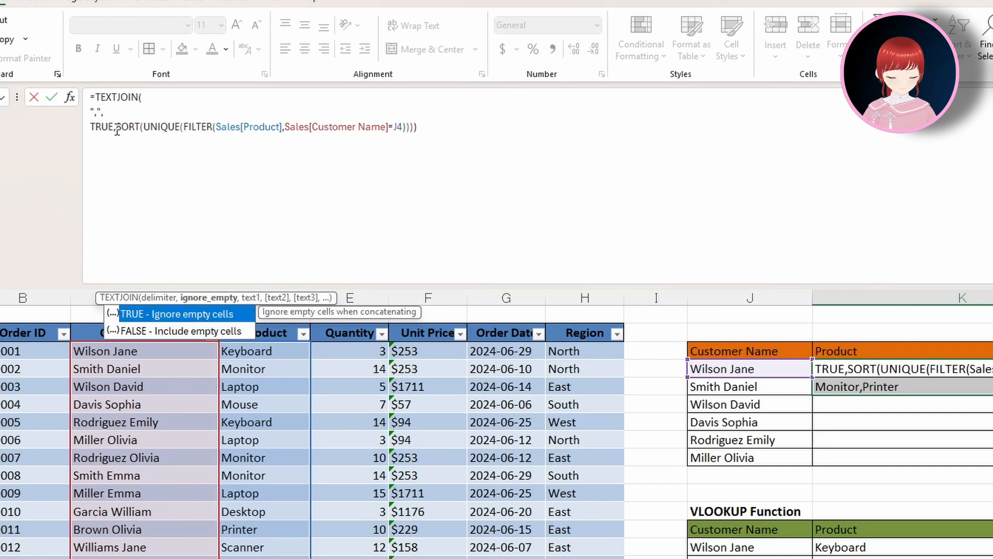
{"action": "left_click", "coordinate": [117, 126]}
{"action": "key", "text": "alt+Return"}
Put UNIQUE(, FILTER( and FILTER's arguments Sales[Product] and Sales[Customer Name]=J4 on separate lines, with the two arguments indented
{"action": "left_click", "coordinate": [117, 141]}
{"action": "key", "text": "alt+Return"}
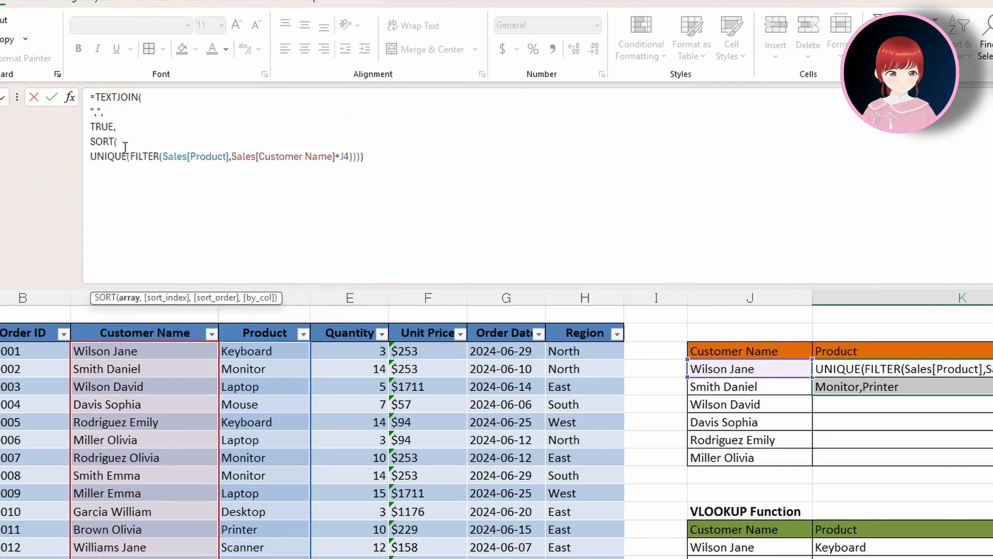
{"action": "left_click", "coordinate": [129, 155]}
{"action": "key", "text": "alt+Return"}
{"action": "left_click", "coordinate": [150, 172]}
{"action": "key", "text": "alt+Return"}
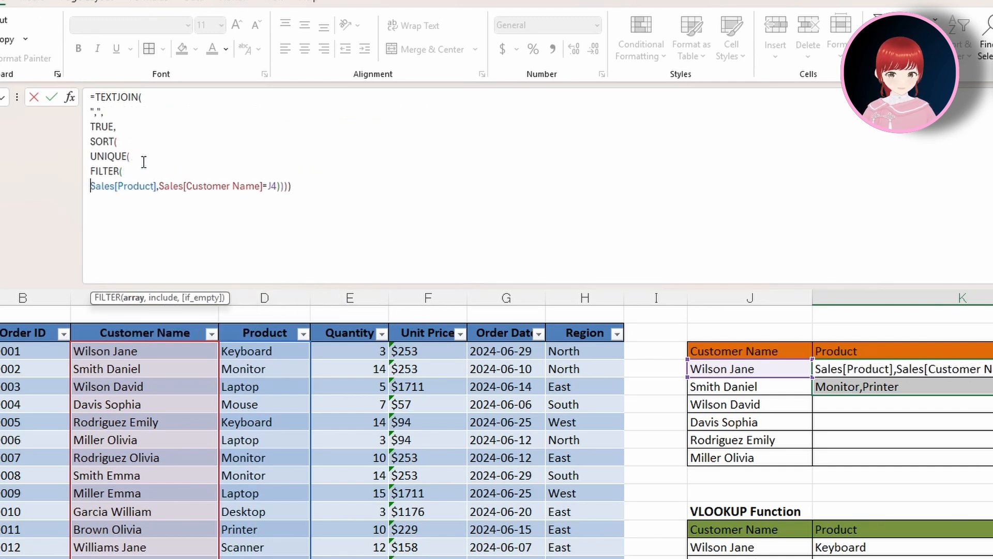
{"action": "left_click", "coordinate": [175, 187]}
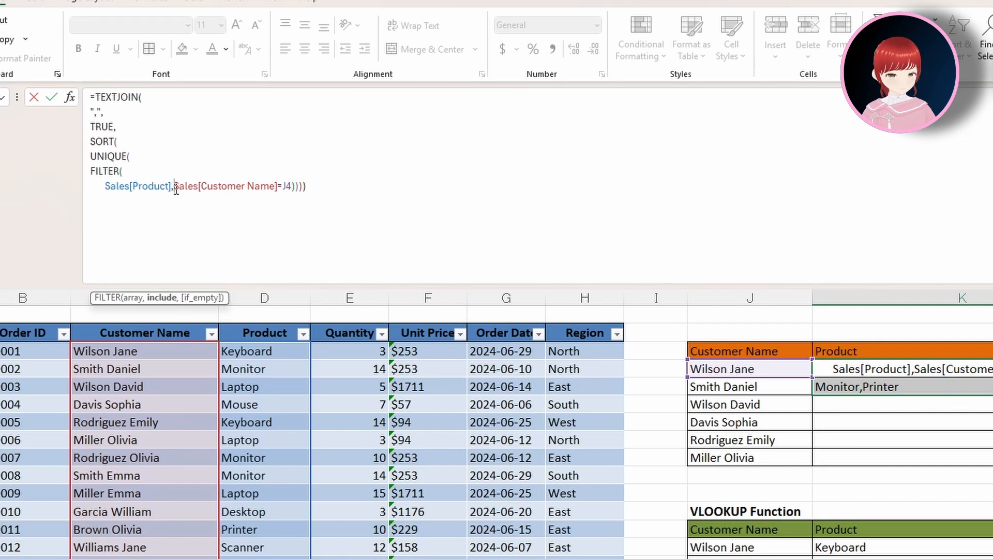
{"action": "key", "text": "alt+Return"}
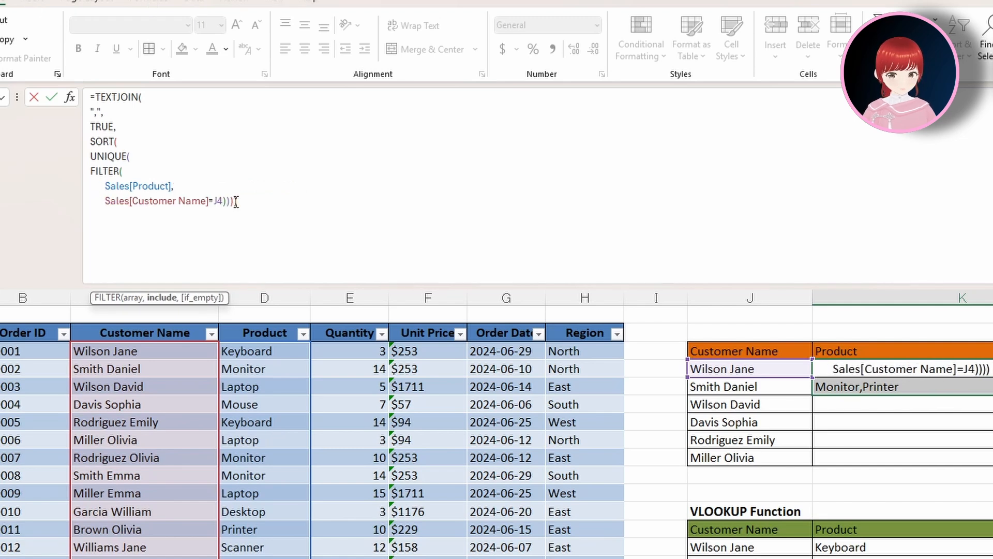
Place each of the formula's four closing parentheses on its own indented line below the FILTER arguments
{"action": "left_click", "coordinate": [220, 202]}
{"action": "key", "text": "alt+Return"}
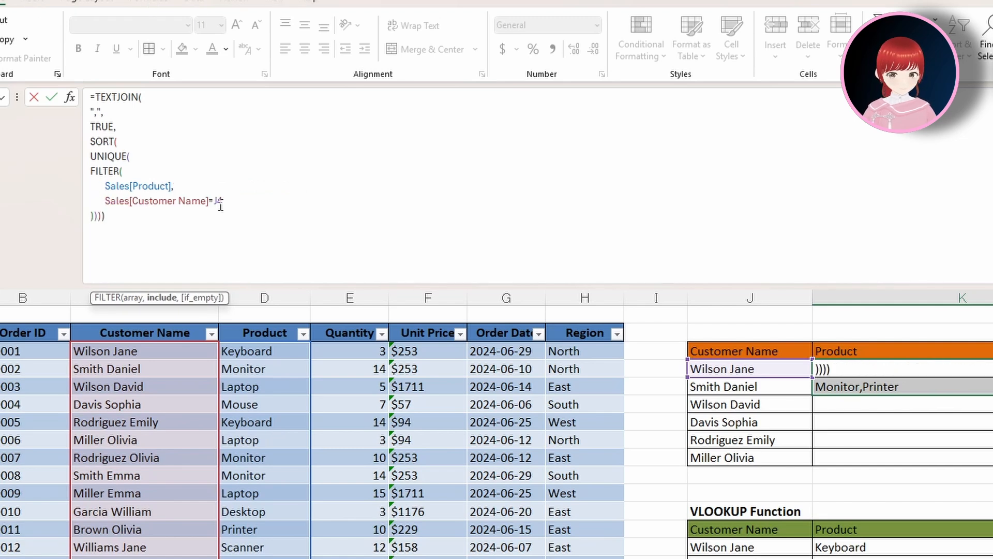
{"action": "key", "text": "Right"}
{"action": "key", "text": "alt+Return"}
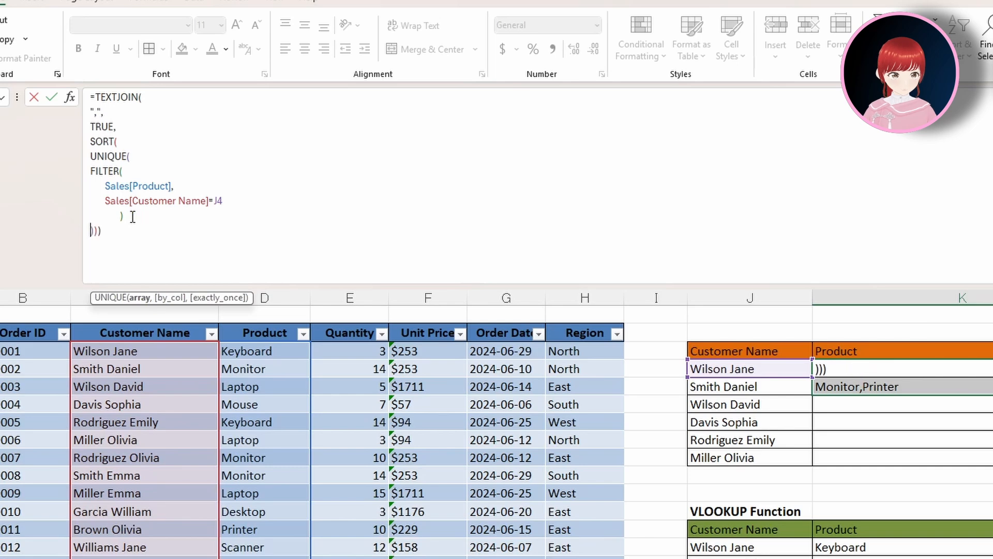
{"action": "key", "text": "Right"}
{"action": "key", "text": "alt+Return"}
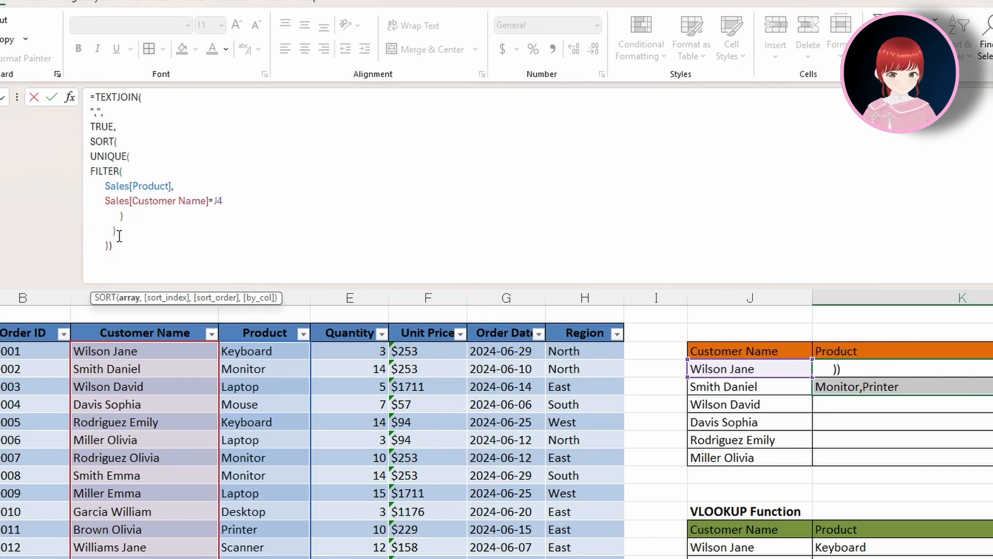
{"action": "key", "text": "Right"}
{"action": "key", "text": "alt+Return"}
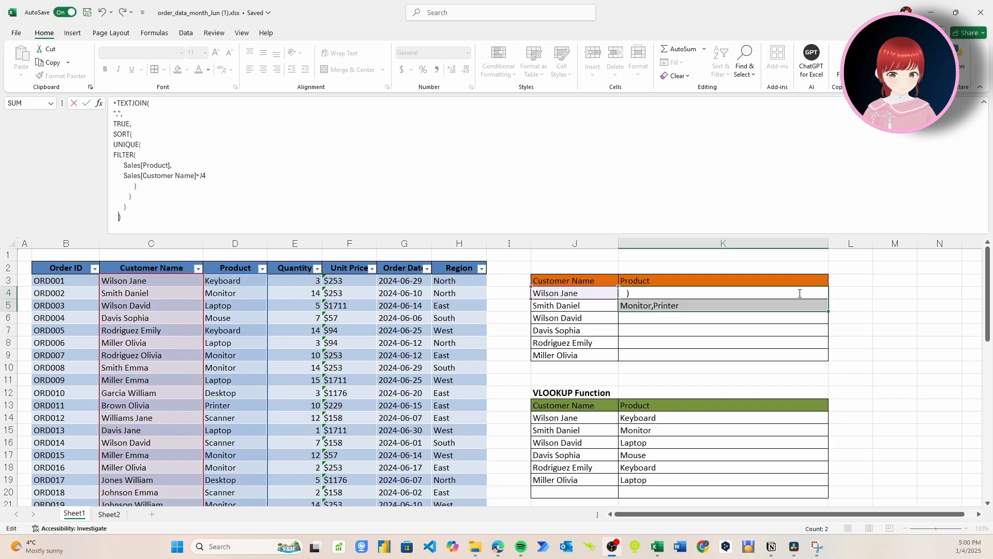
Enter the multi-line formula in K4 and fill it down to K9, then shrink the formula bar to one line
{"action": "left_click", "coordinate": [817, 292]}
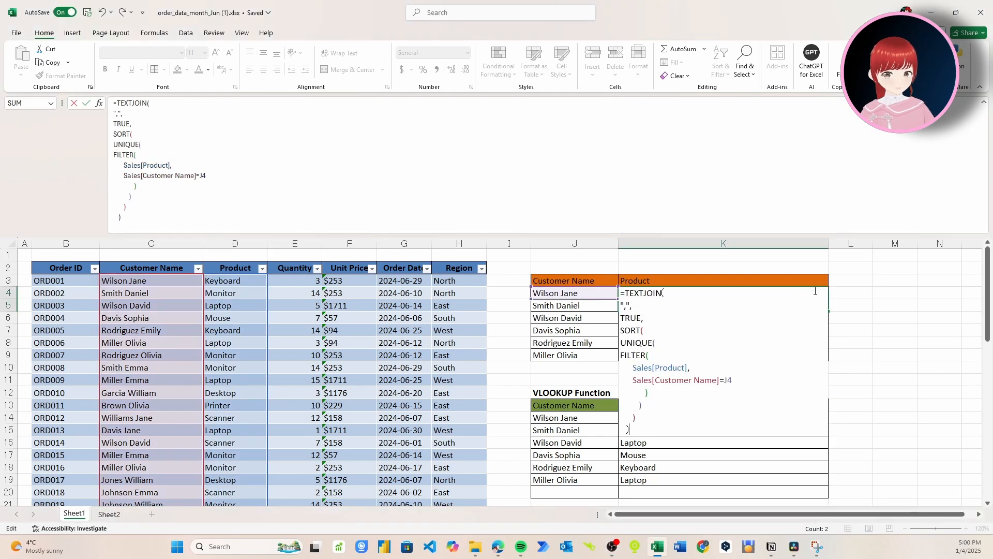
{"action": "key", "text": "ctrl+Return"}
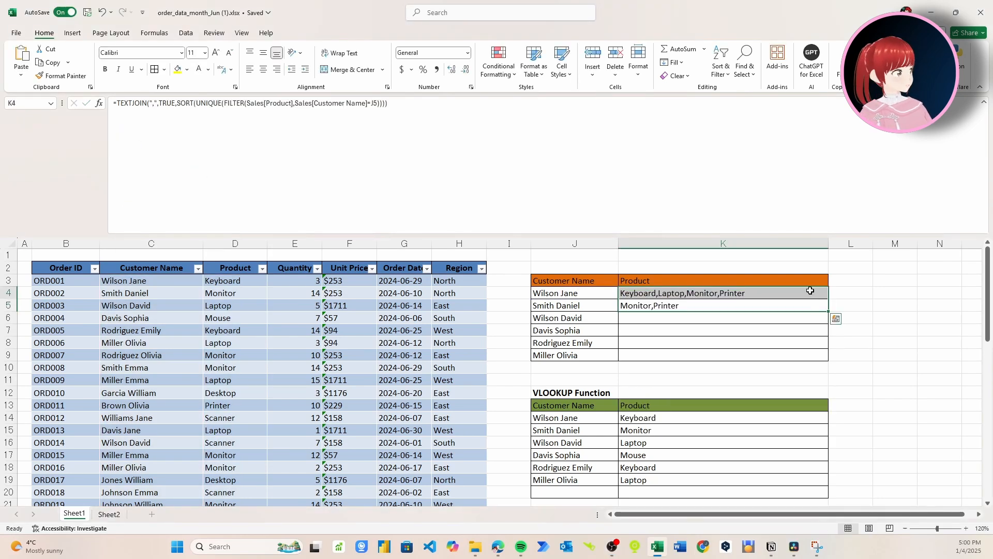
{"action": "left_click_drag", "start_coordinate": [828, 299], "coordinate": [822, 361]}
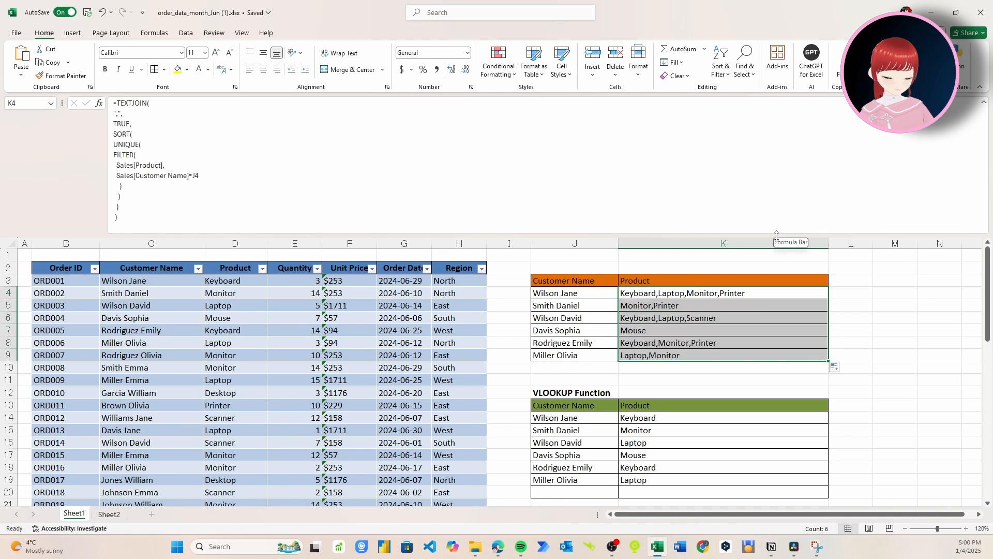
{"action": "left_click_drag", "start_coordinate": [776, 236], "coordinate": [781, 116]}
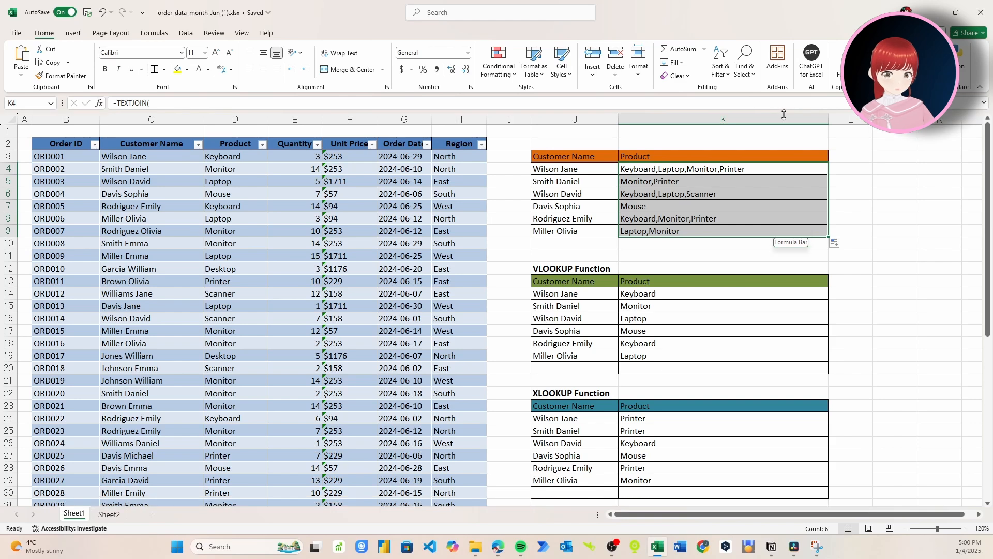